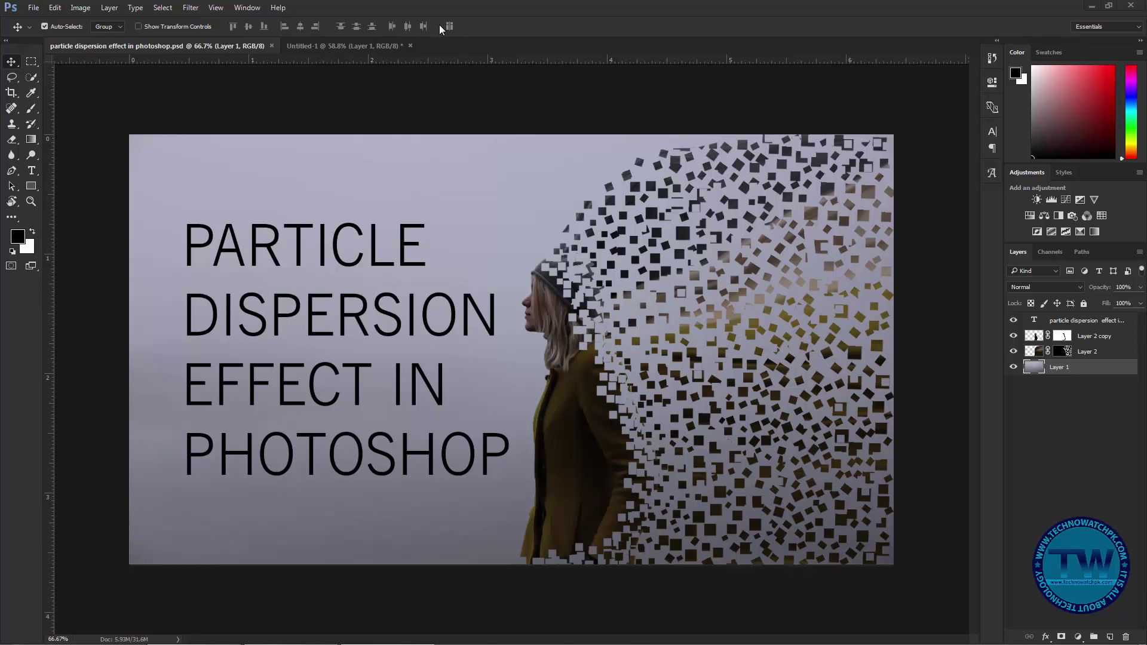
Step: In the Untitled-1 document, duplicate Layer 1, hide the duplicate and make the original layer active
click(345, 48)
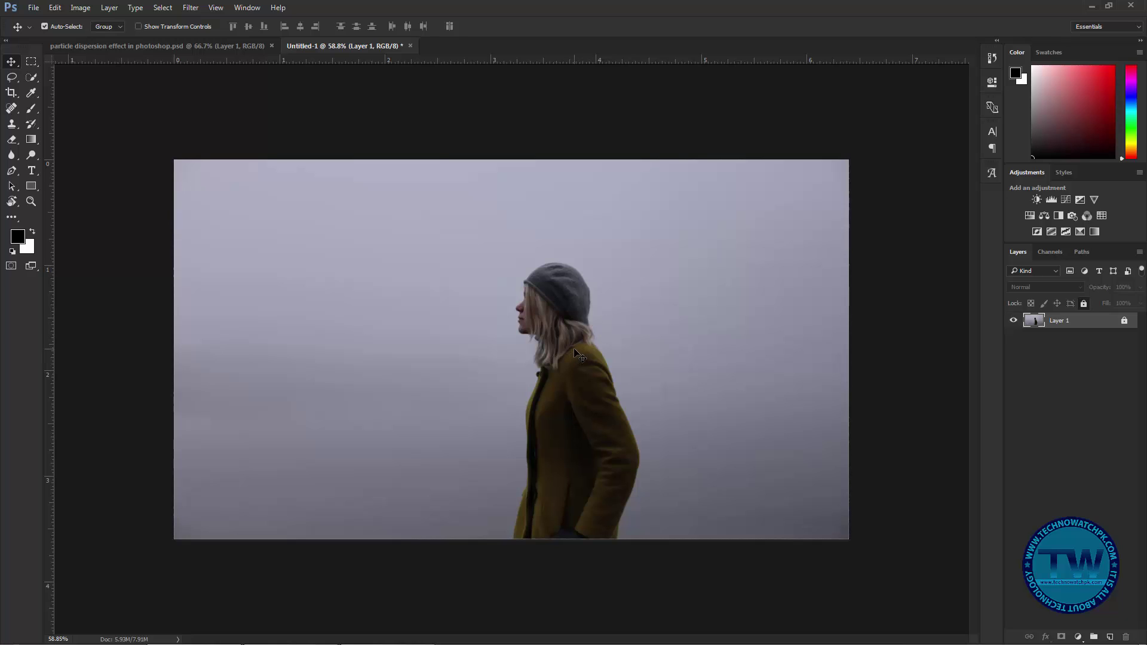
key(ctrl)
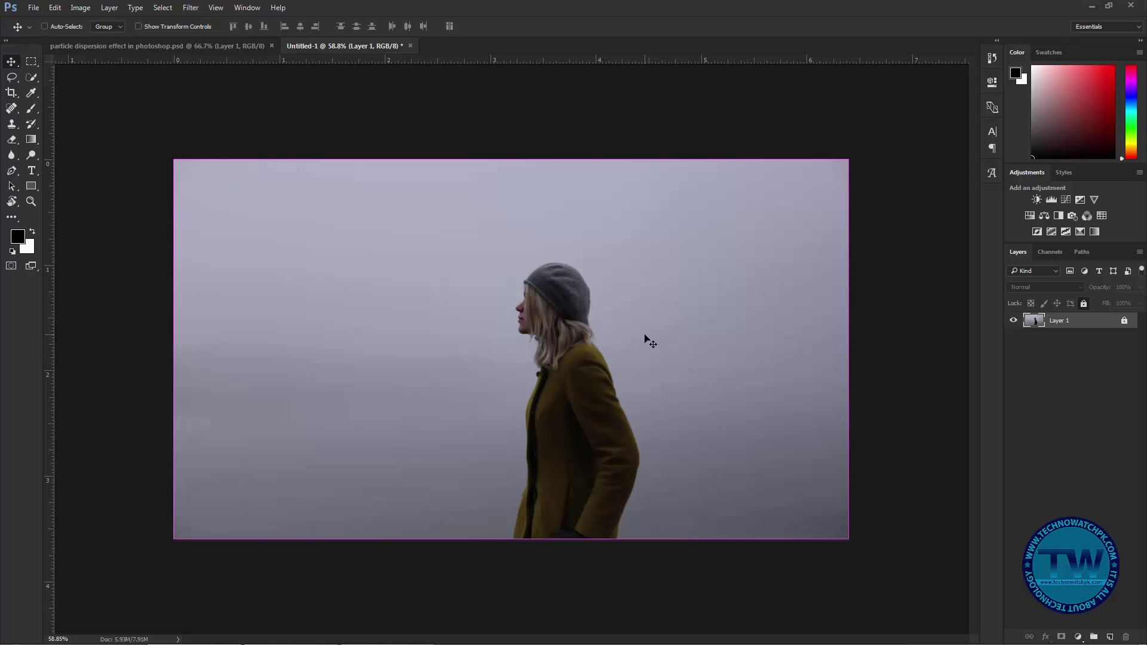
key(ctrl+j)
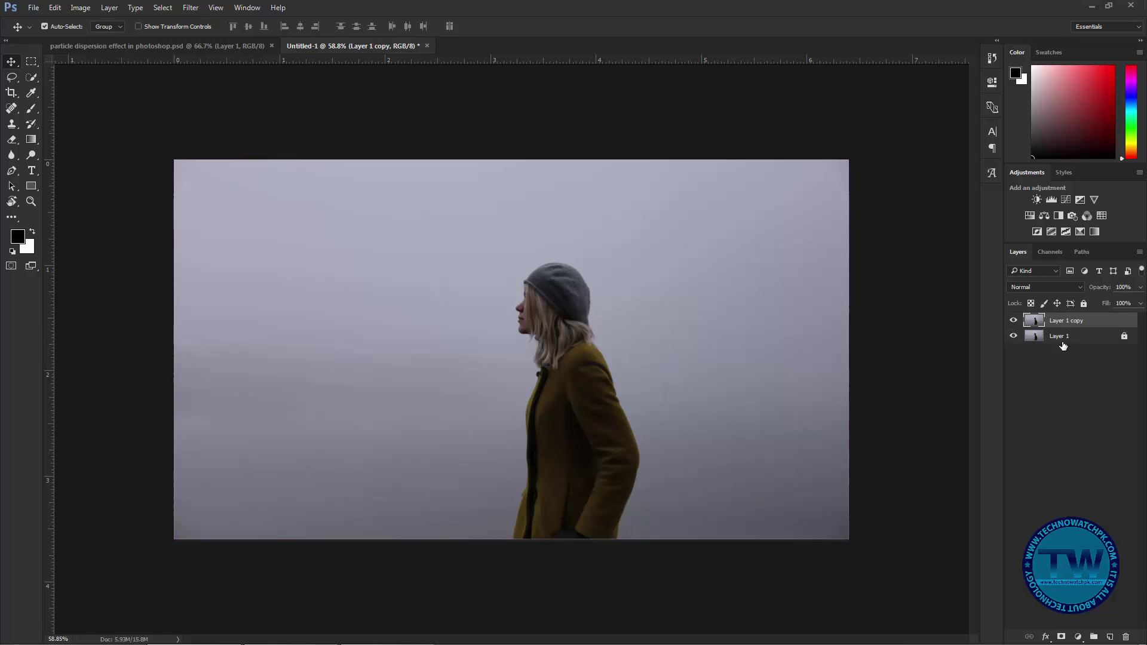
click(1013, 321)
click(1035, 337)
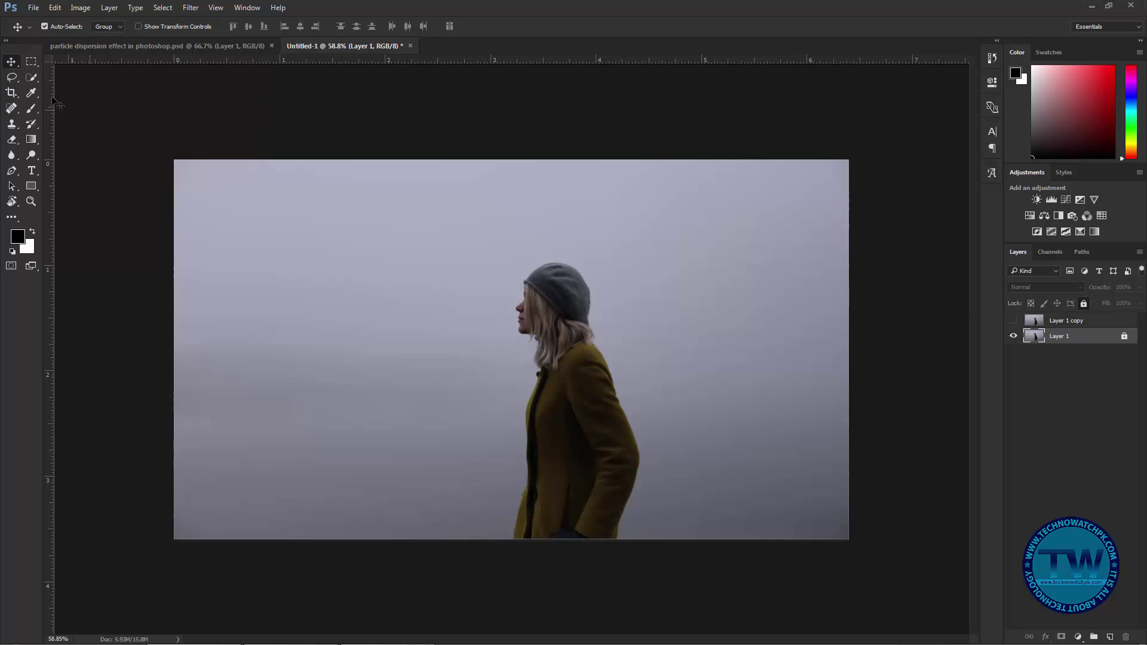
Step: Select the woman's whole figure, from hat to coat, on Layer 1 with the Quick Selection tool
click(33, 79)
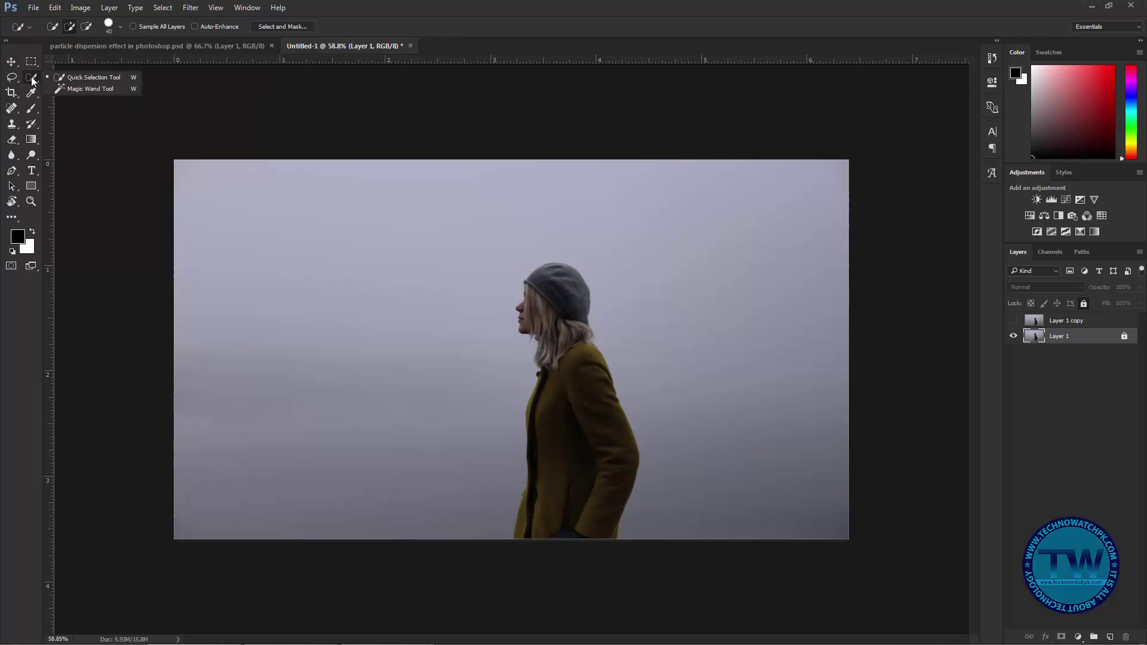
click(88, 76)
mouse_move(600, 322)
mouse_down()
mouse_move(555, 287)
mouse_move(589, 471)
mouse_move(579, 522)
mouse_move(591, 383)
mouse_up()
scroll(591, 383, up, 5)
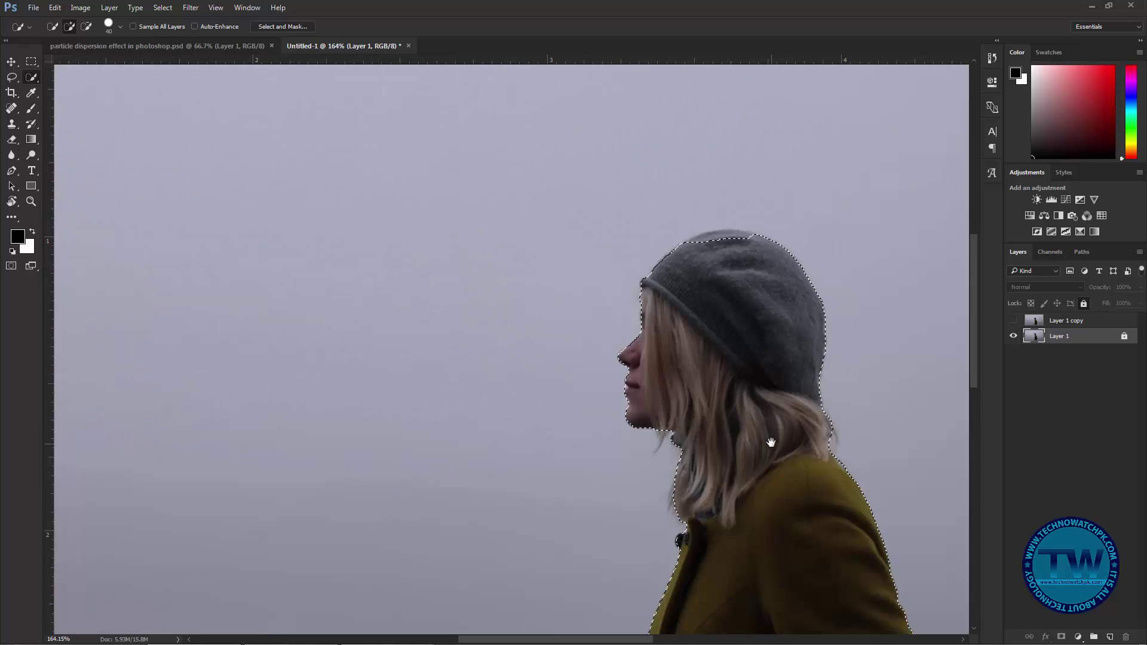
drag(752, 392, 647, 273)
drag(673, 448, 623, 453)
scroll(623, 453, down, 3)
scroll(637, 396, up, 3)
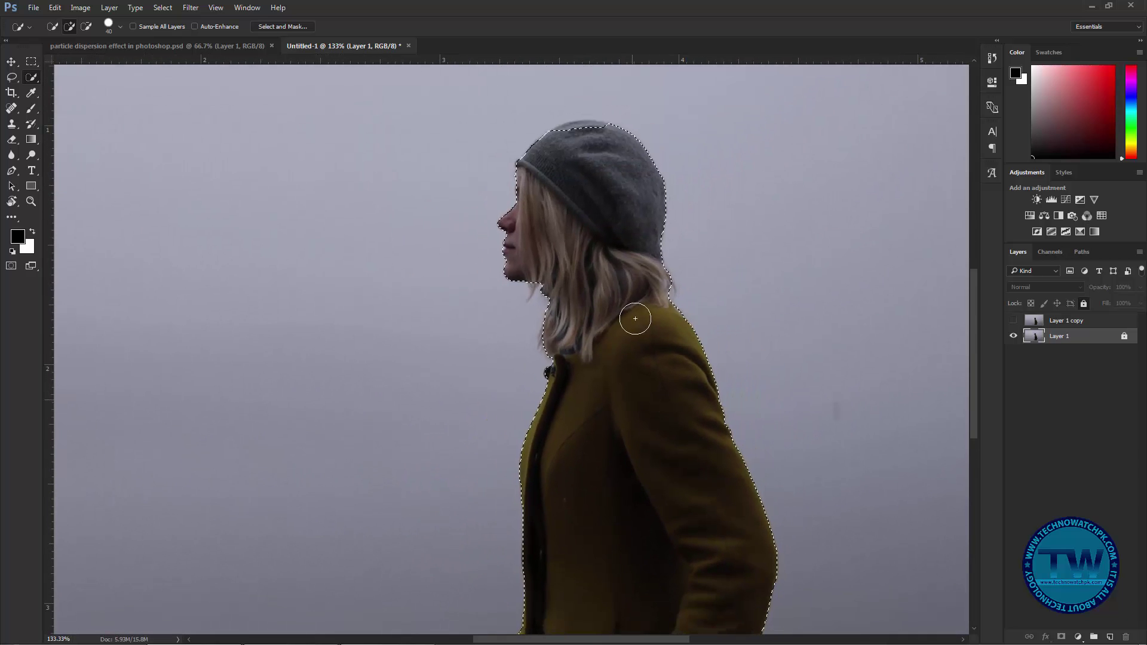
Step: Save the selection of the figure as a new channel named "woman"
click(165, 9)
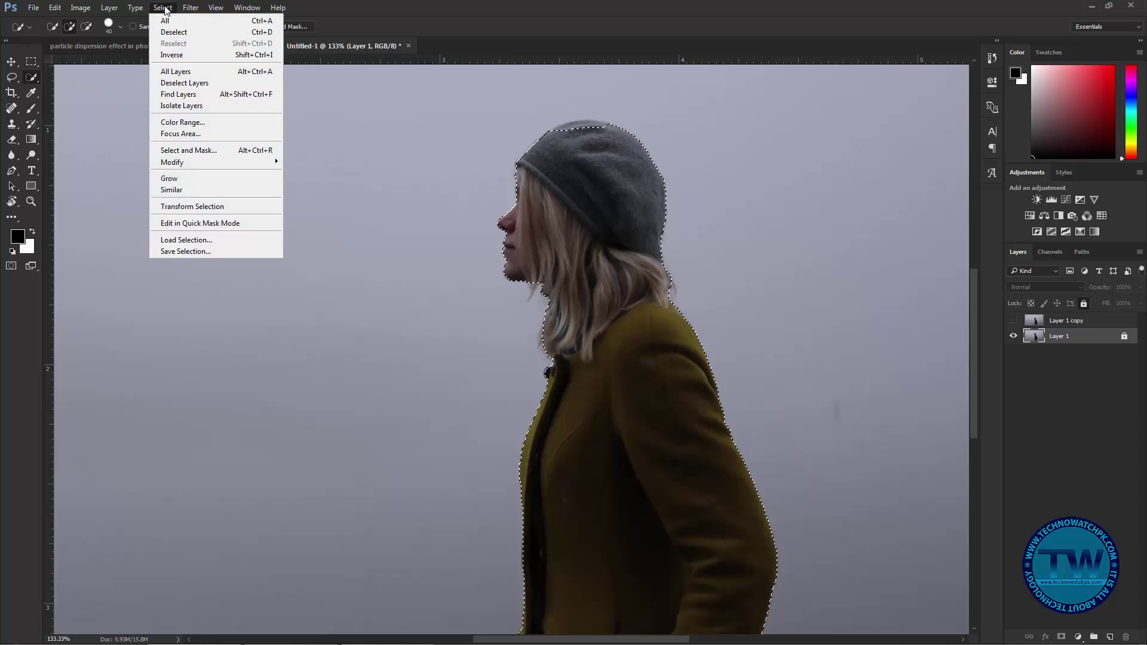
click(203, 252)
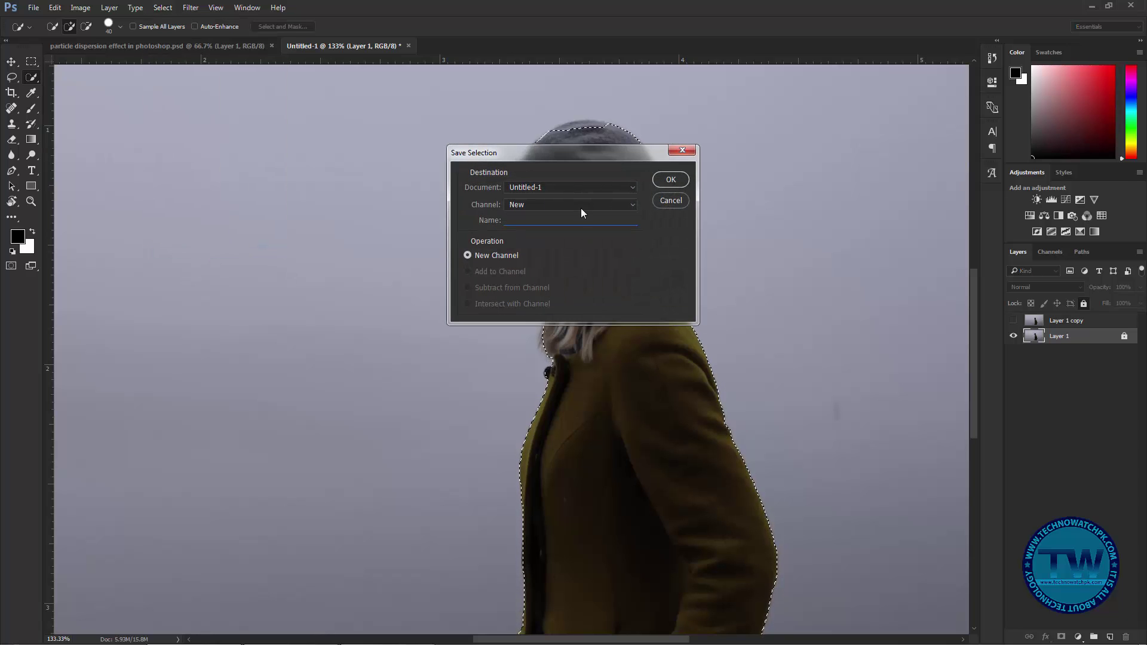
text(woman)
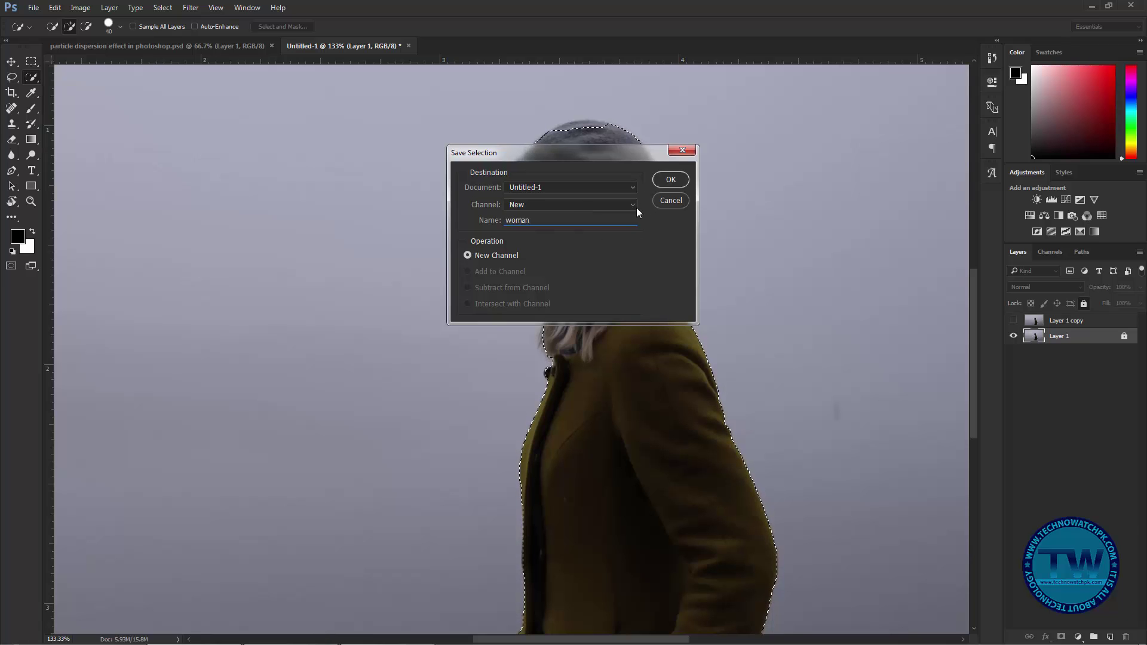
click(664, 181)
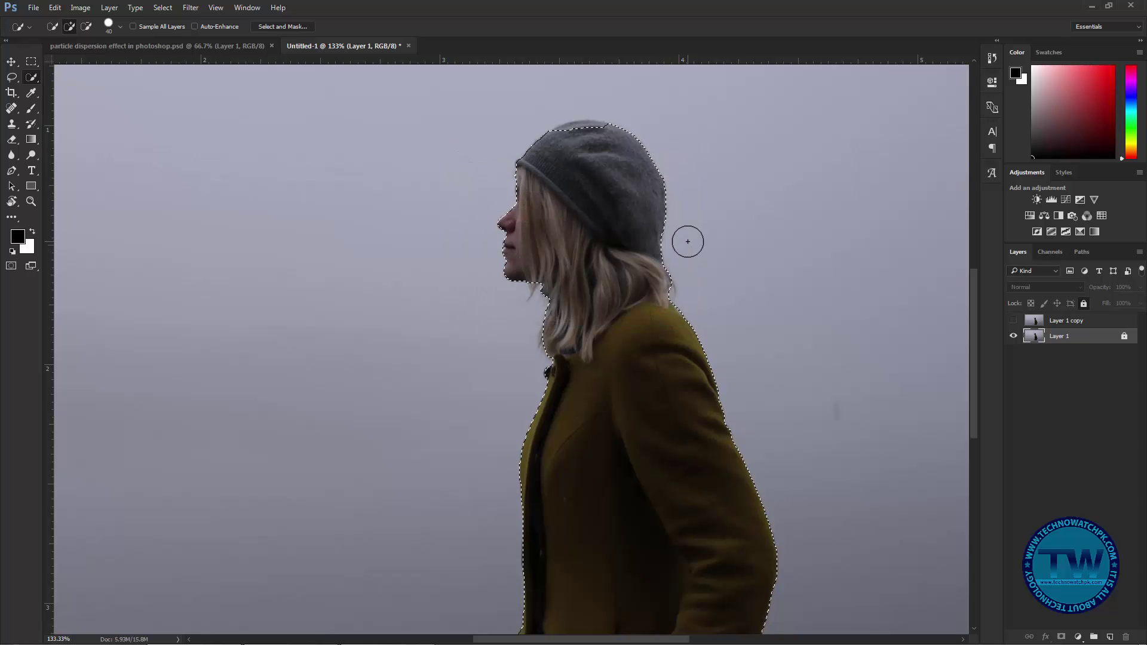
Step: Expand the selection around the woman by 25 pixels
scroll(735, 323, down, 3)
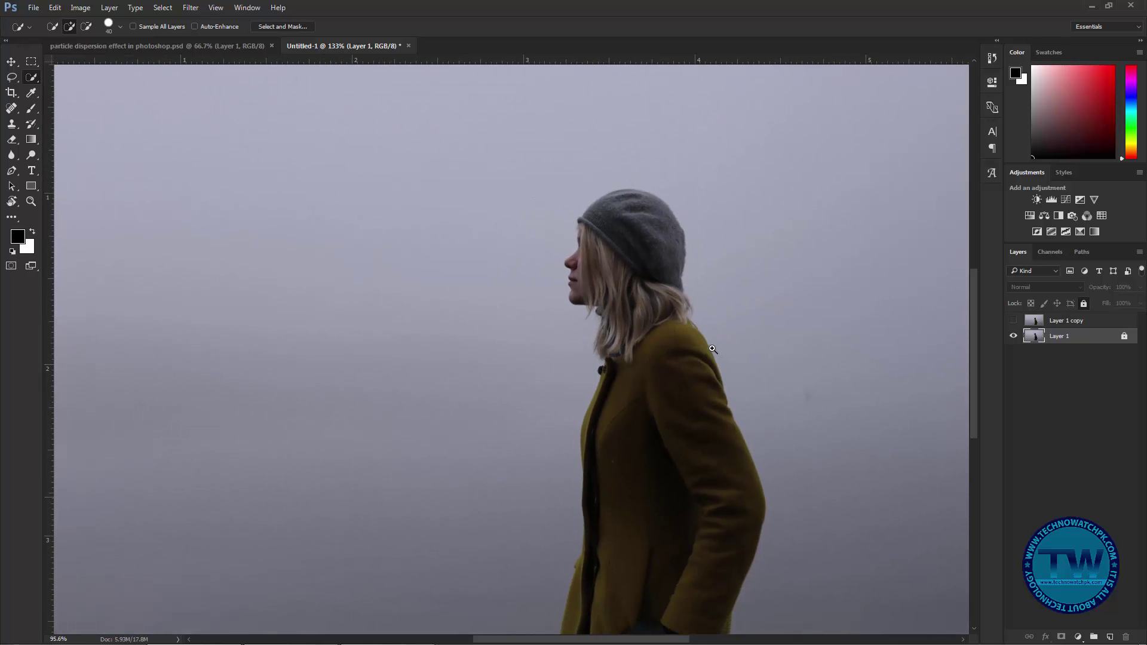
drag(720, 422, 653, 315)
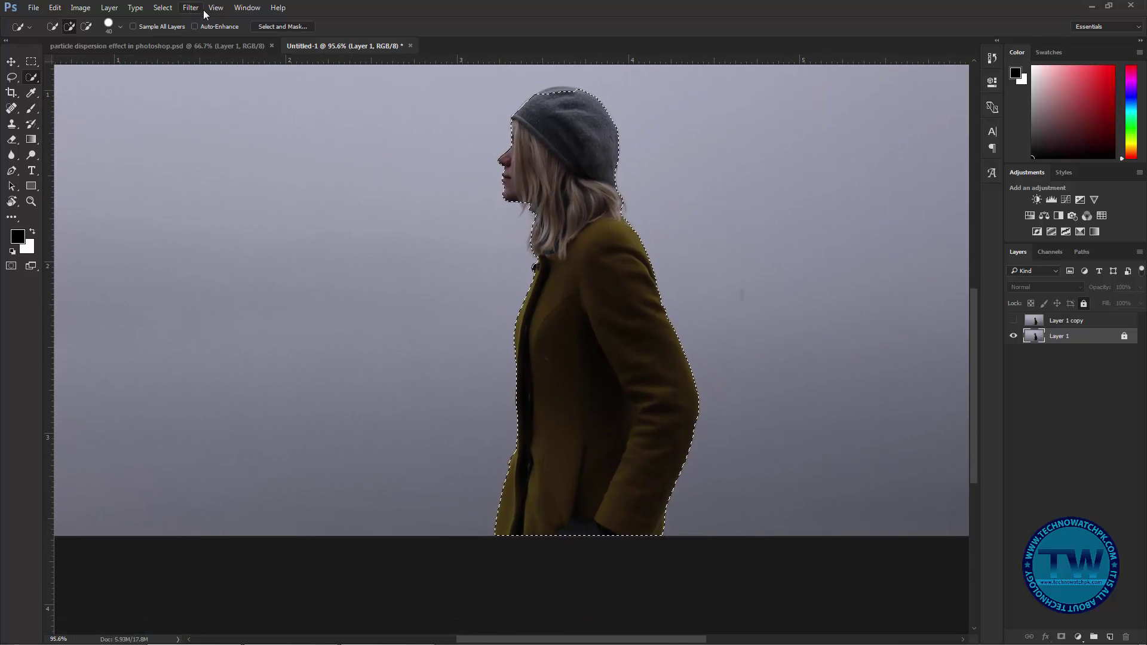
click(170, 12)
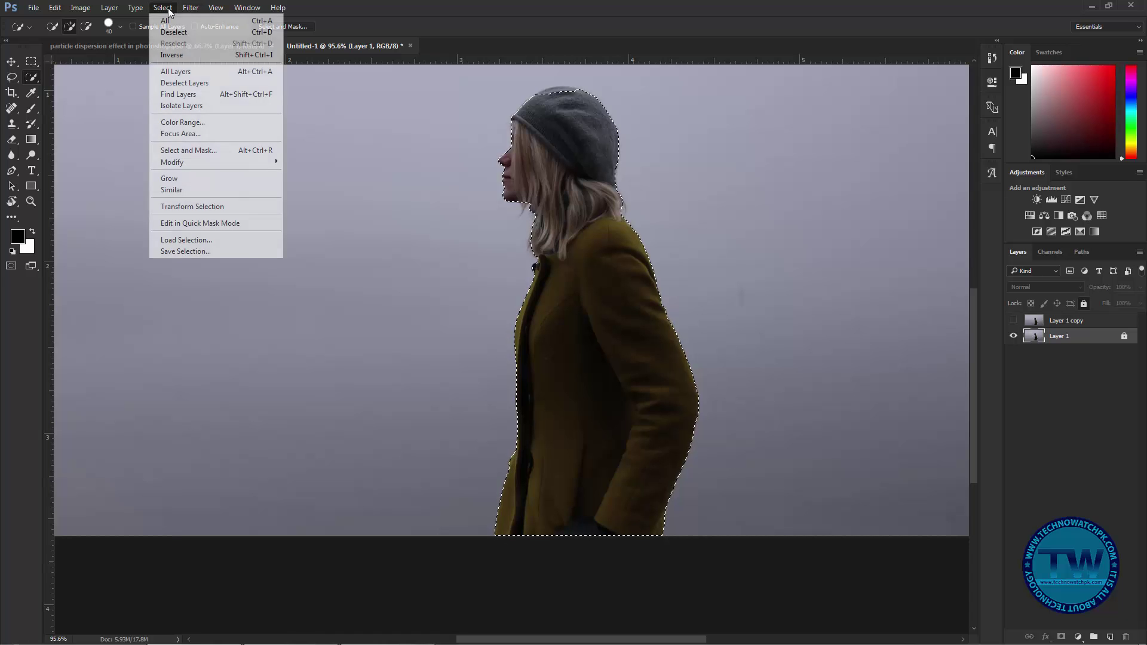
mouse_move(243, 162)
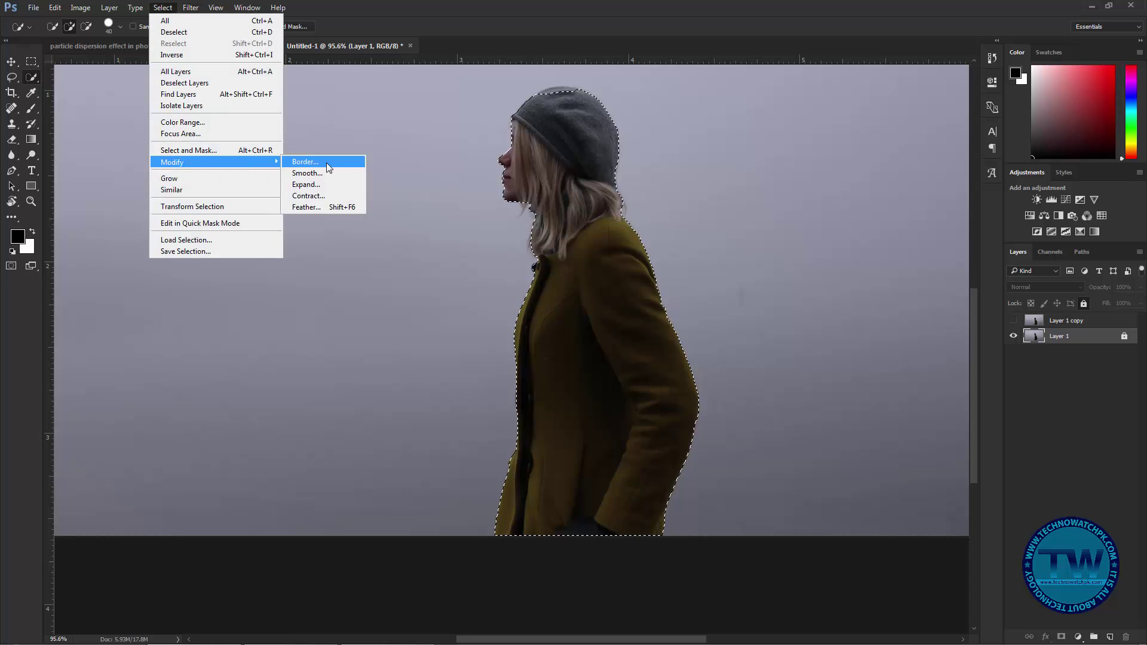
click(321, 186)
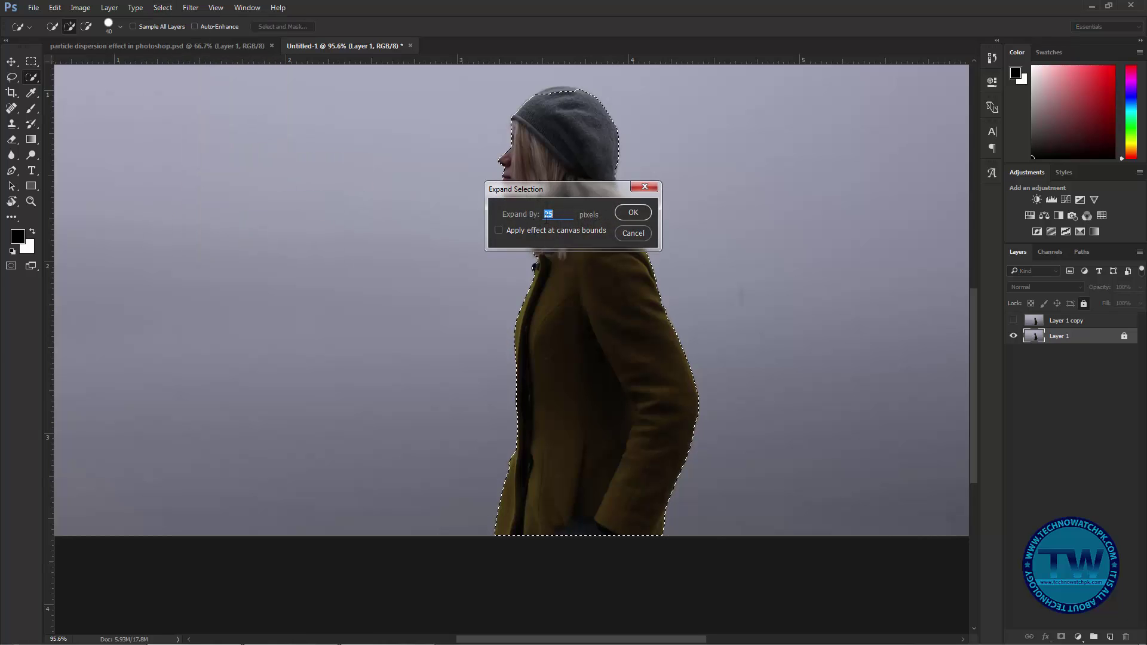
click(634, 212)
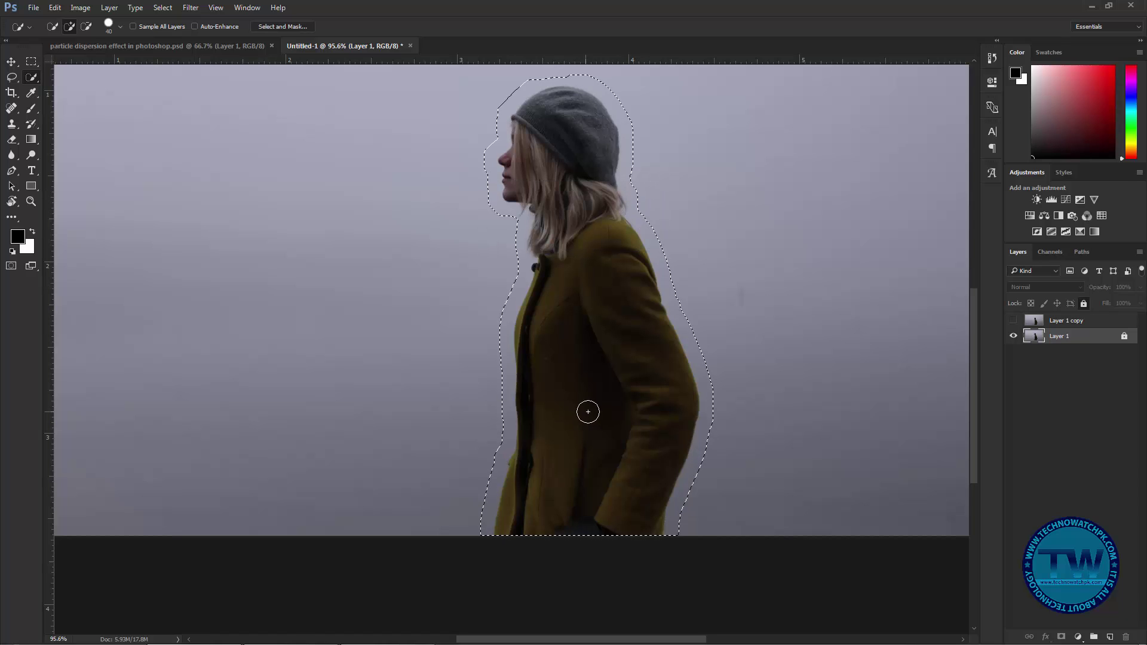
Step: Try to fill the expanded selection on the locked Layer 1 using Content-Aware contents
click(56, 8)
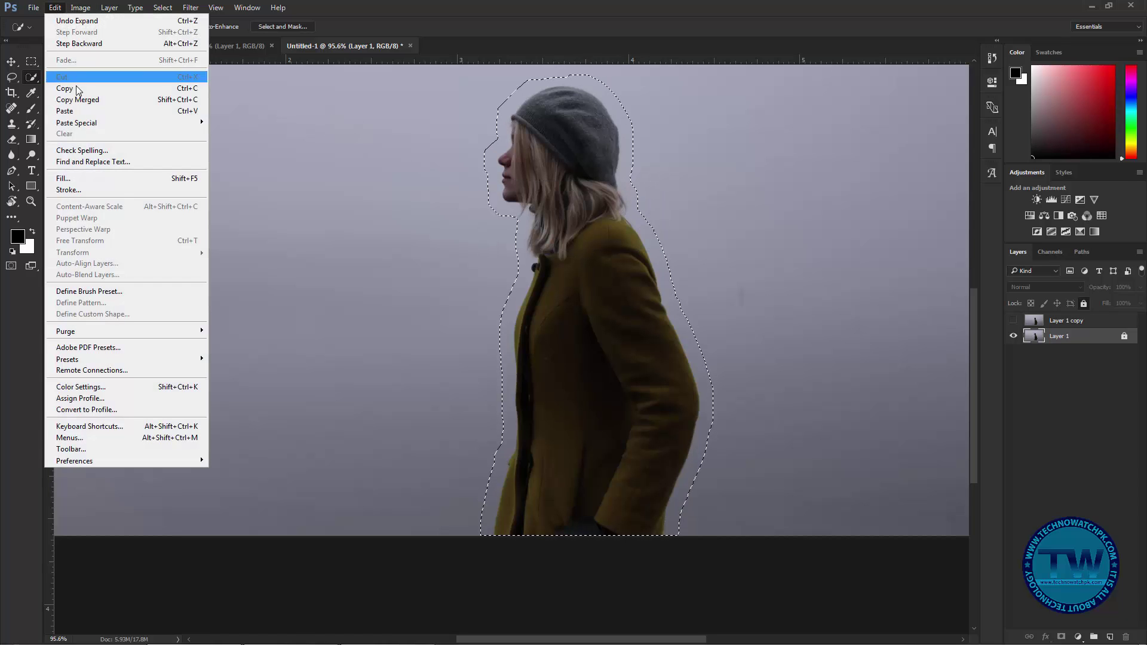
click(86, 178)
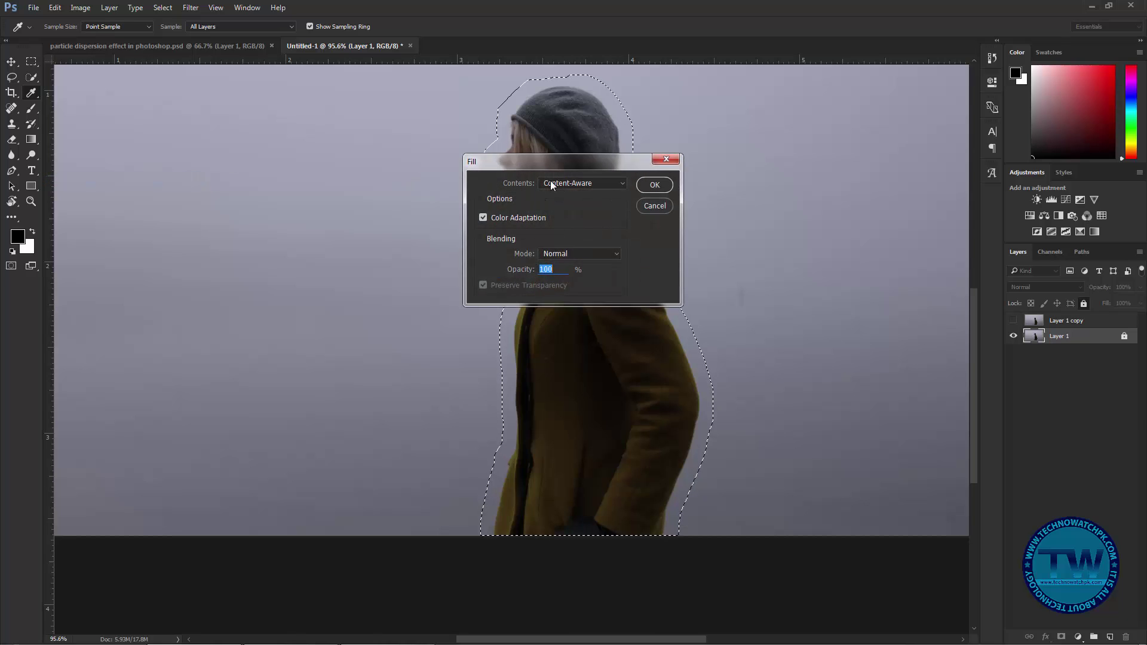
click(654, 183)
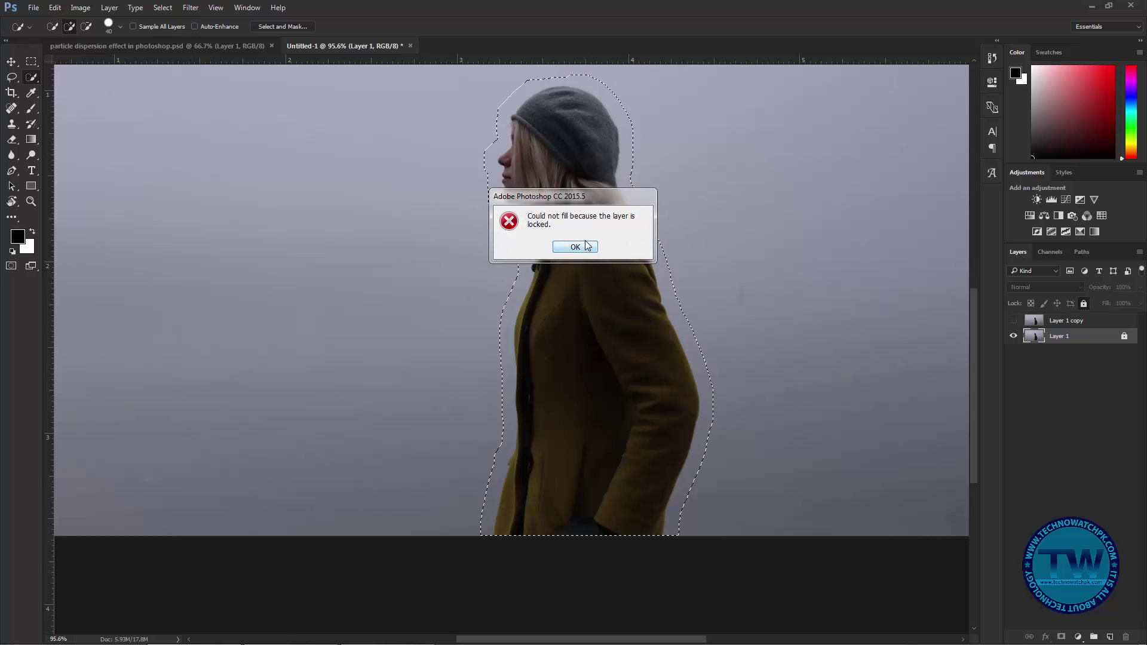
click(586, 248)
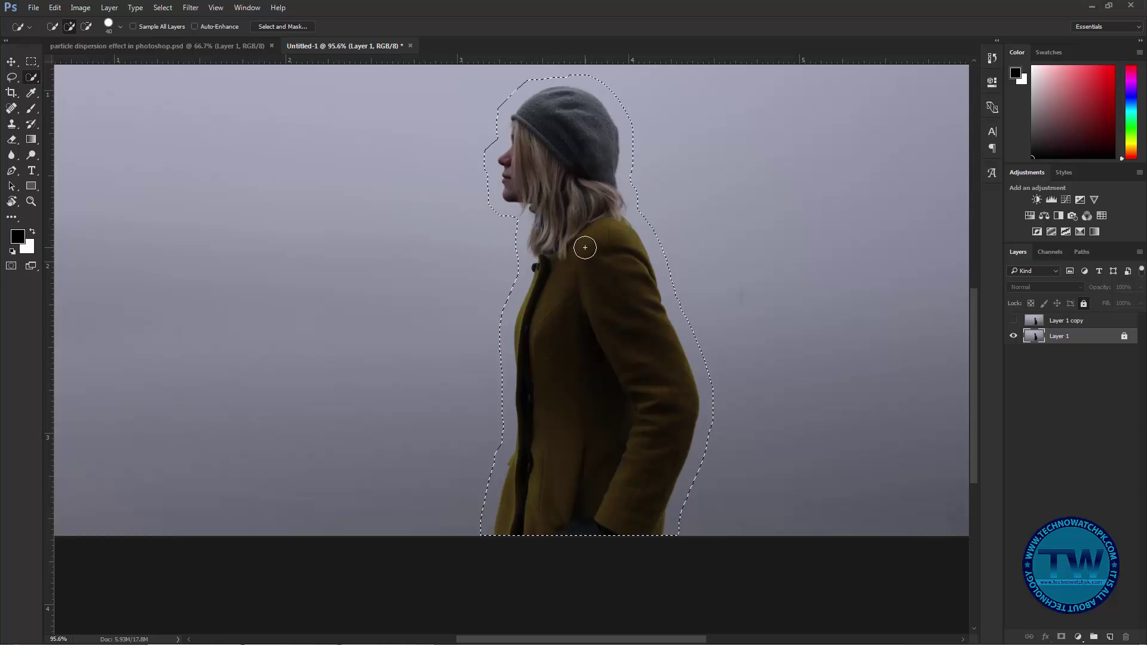
Step: Unlock Layer 1 and remove the woman by filling the expanded selection with Content-Aware, Normal mode, 100% opacity
click(1123, 337)
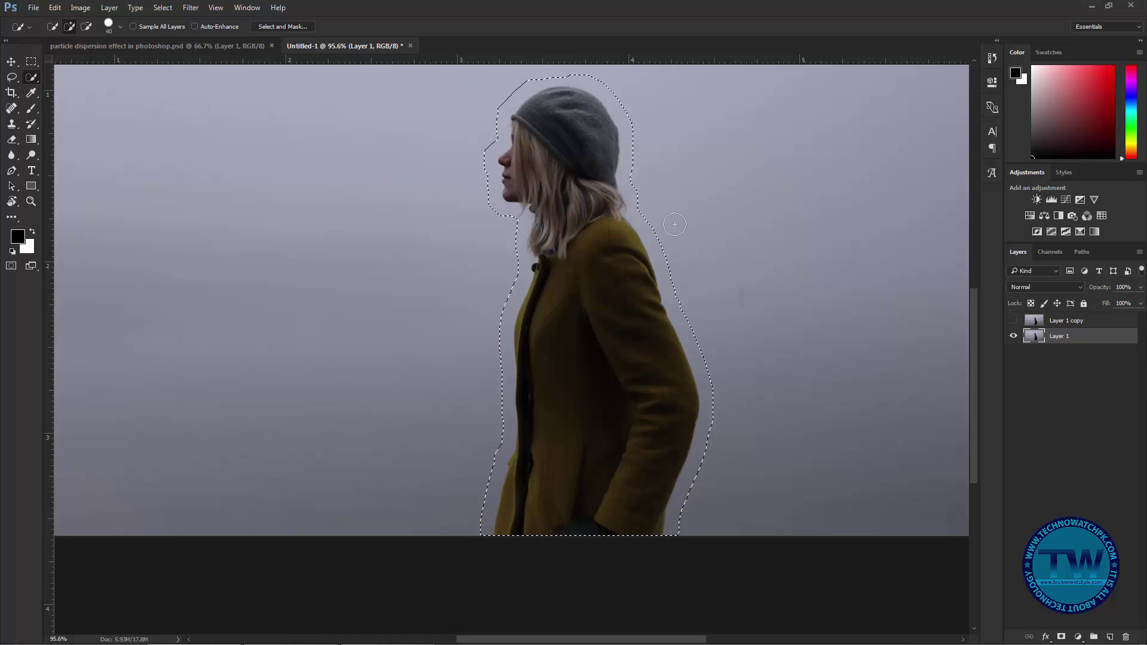
click(56, 8)
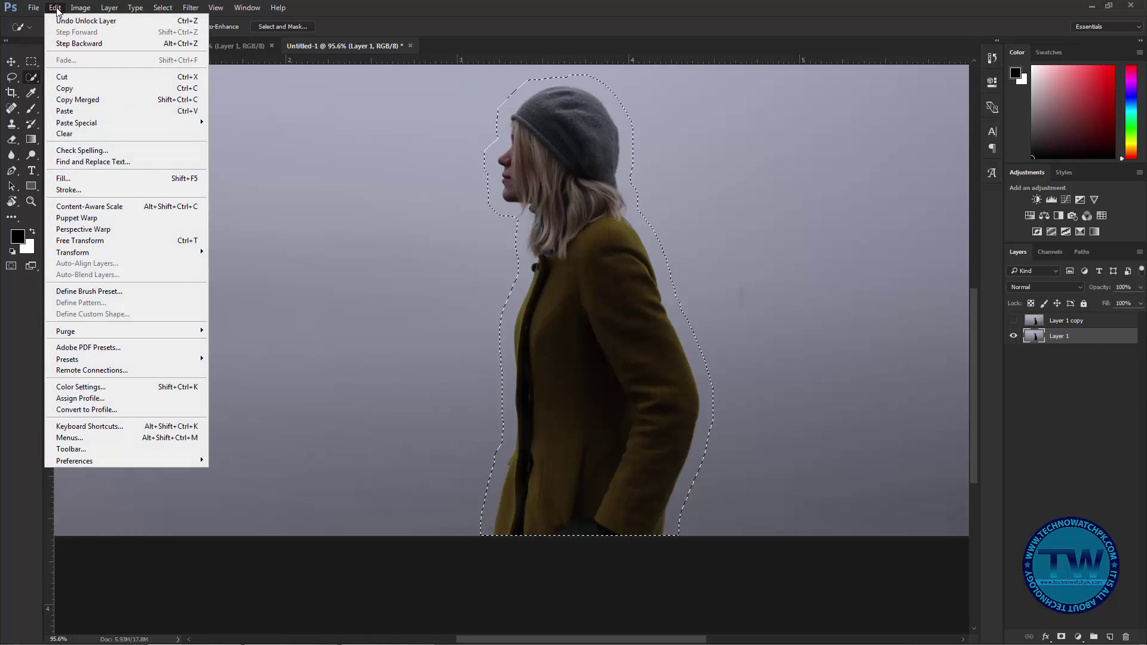
click(83, 180)
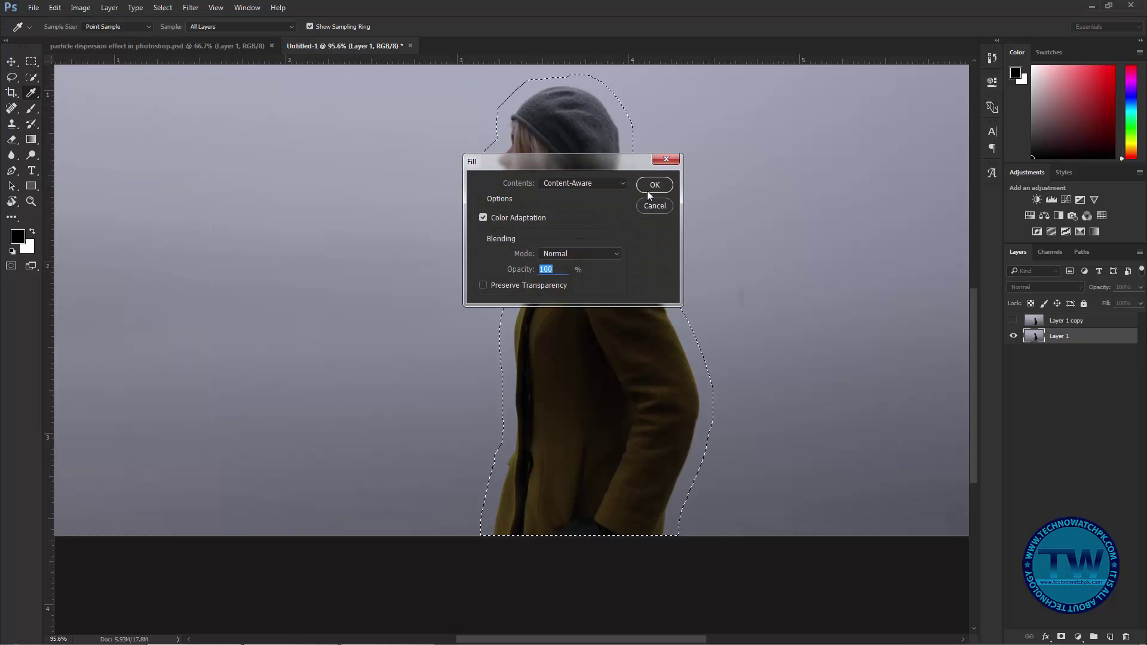
click(650, 188)
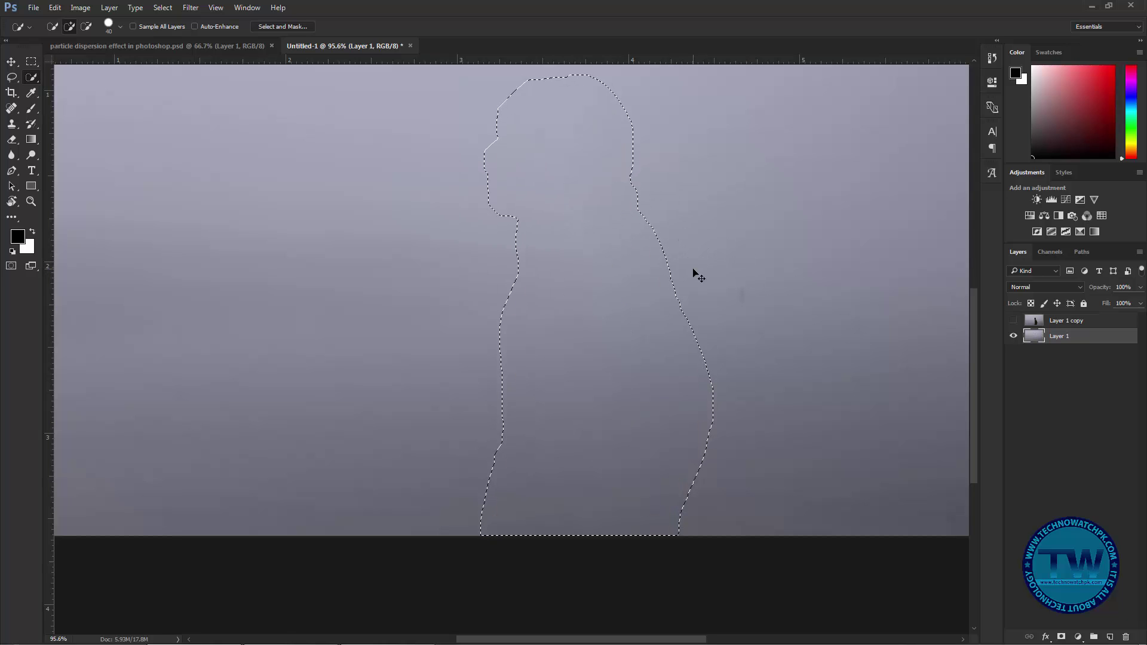
Step: Deselect the filled area on Layer 1
click(163, 8)
click(165, 31)
scroll(914, 368, up, 3)
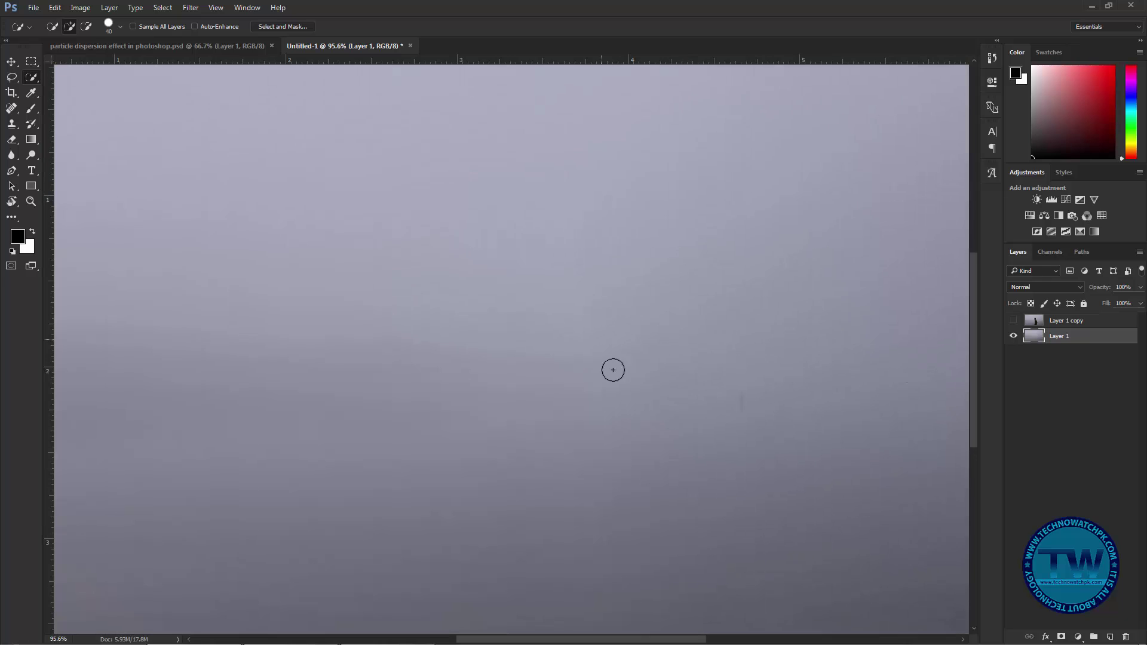
Step: Show and activate Layer 1 copy, and load the saved "woman" channel as a new selection on it
click(1013, 322)
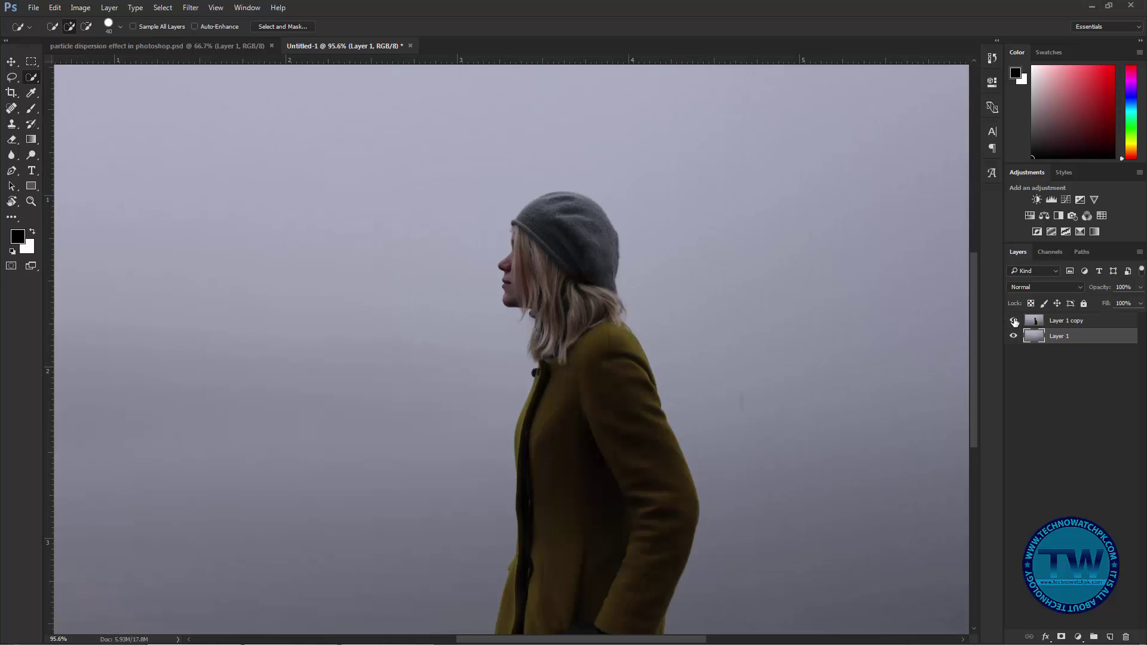
click(1035, 324)
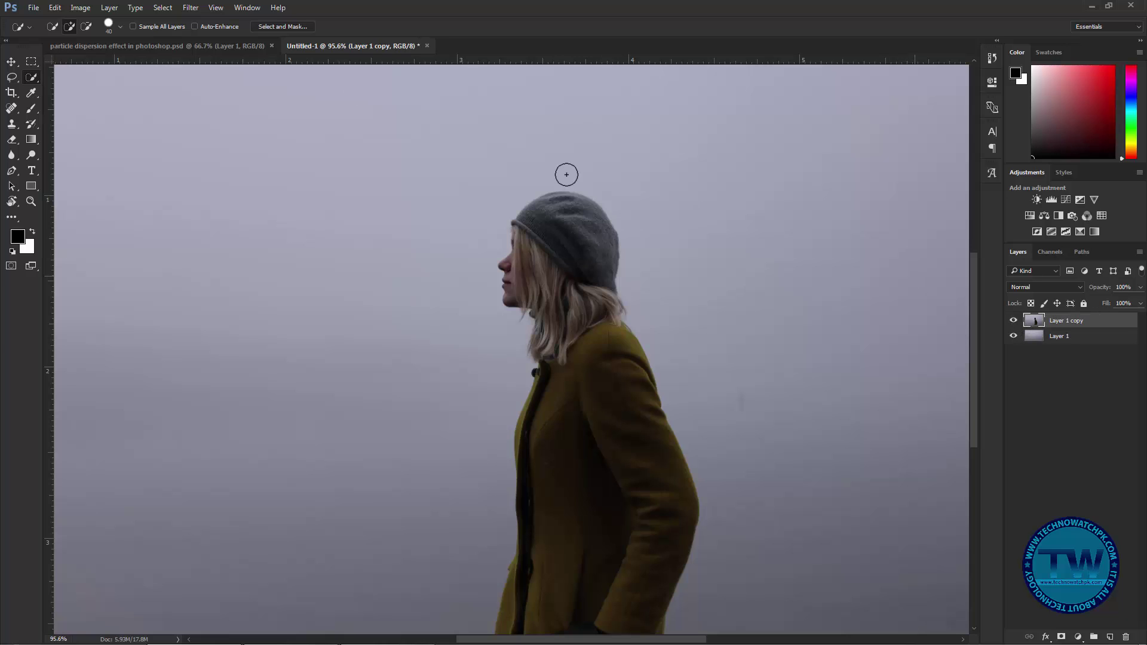
click(162, 8)
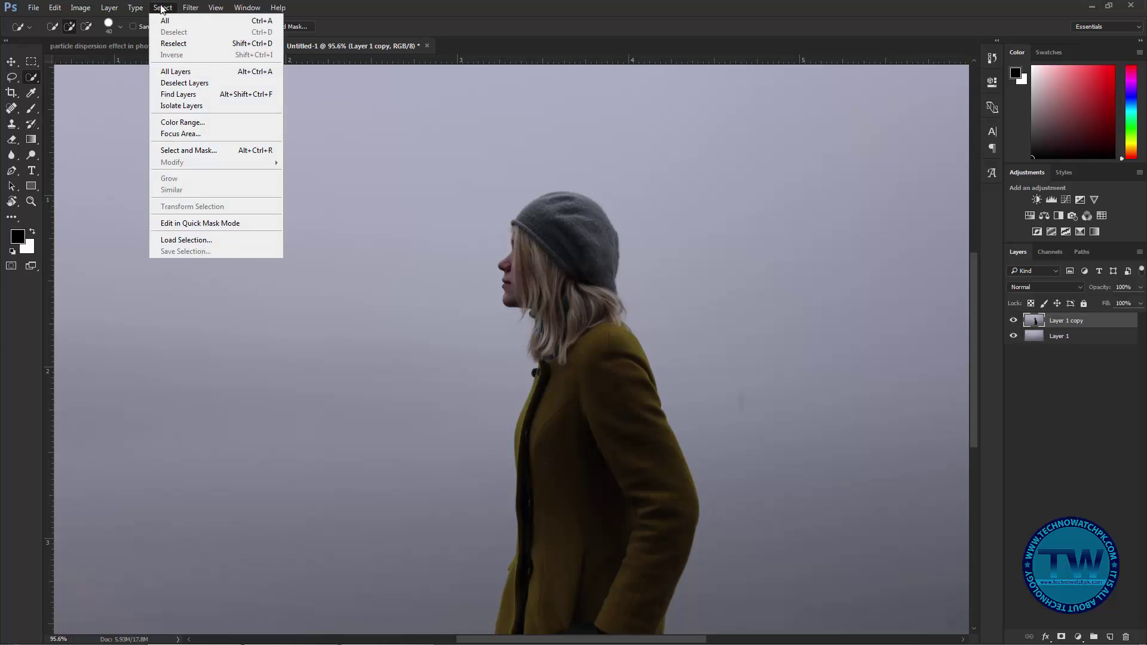
click(192, 239)
click(528, 205)
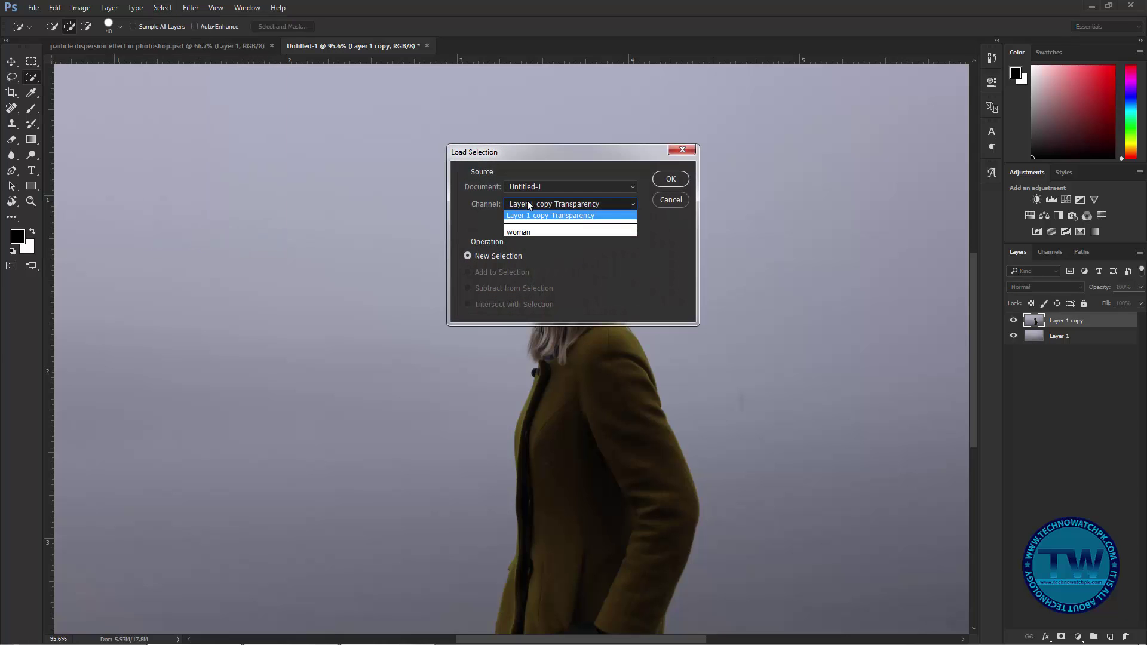
click(540, 233)
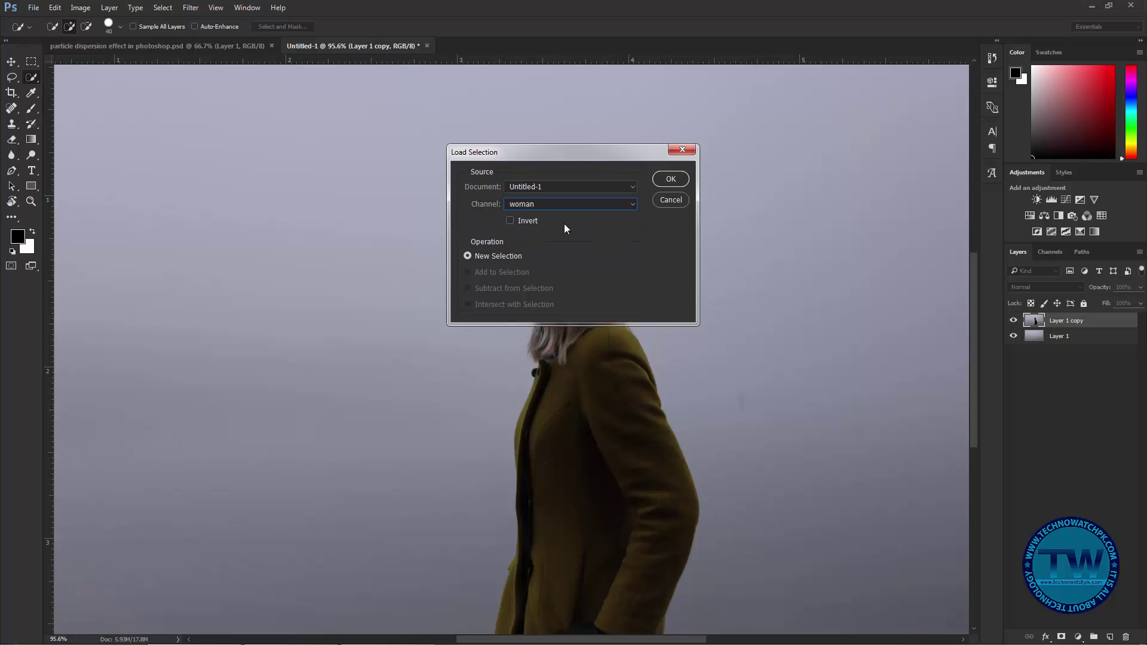
click(669, 178)
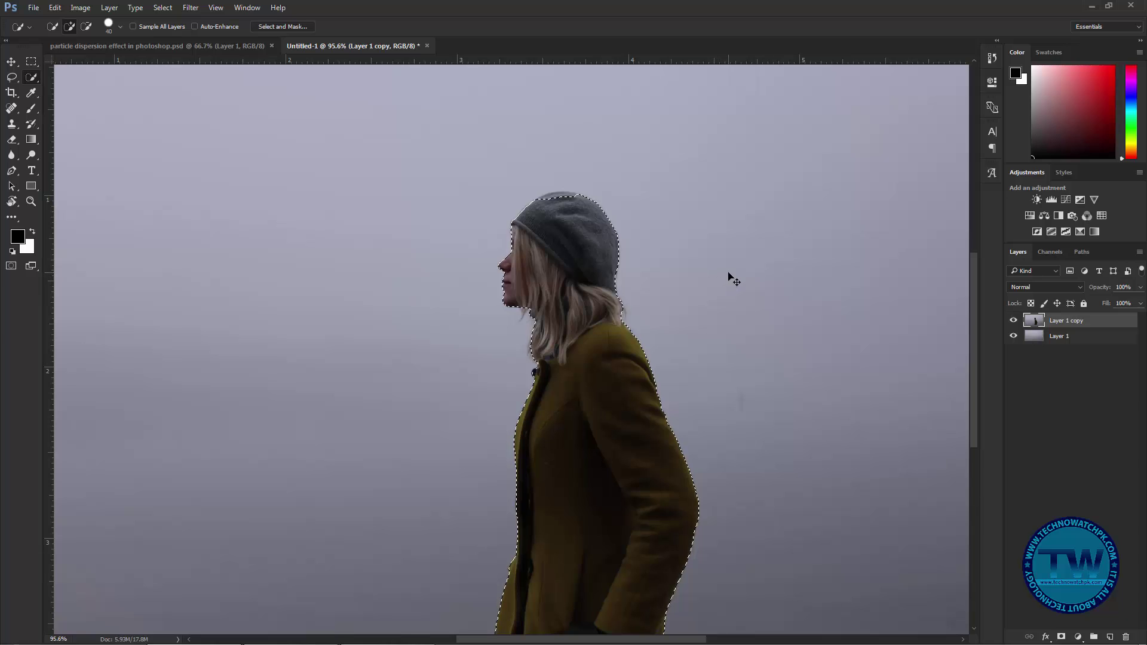
Step: Create two cutout layers of the woman from the loaded selection and delete Layer 1 copy
key(ctrl+j)
scroll(598, 419, down, 1)
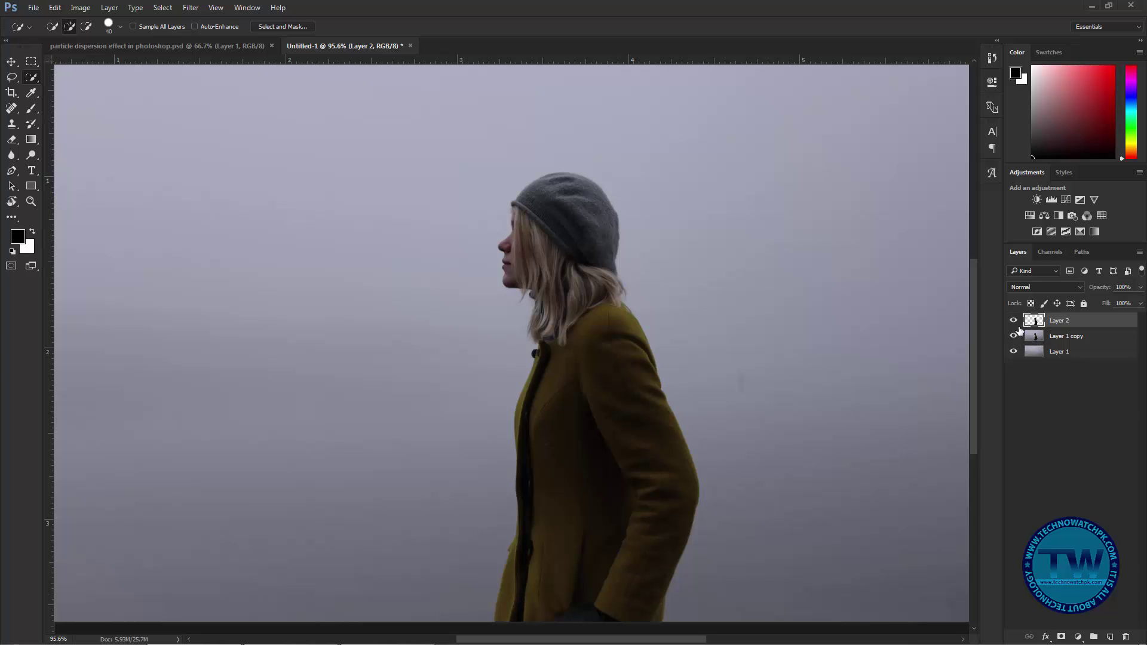
key(ctrl+j)
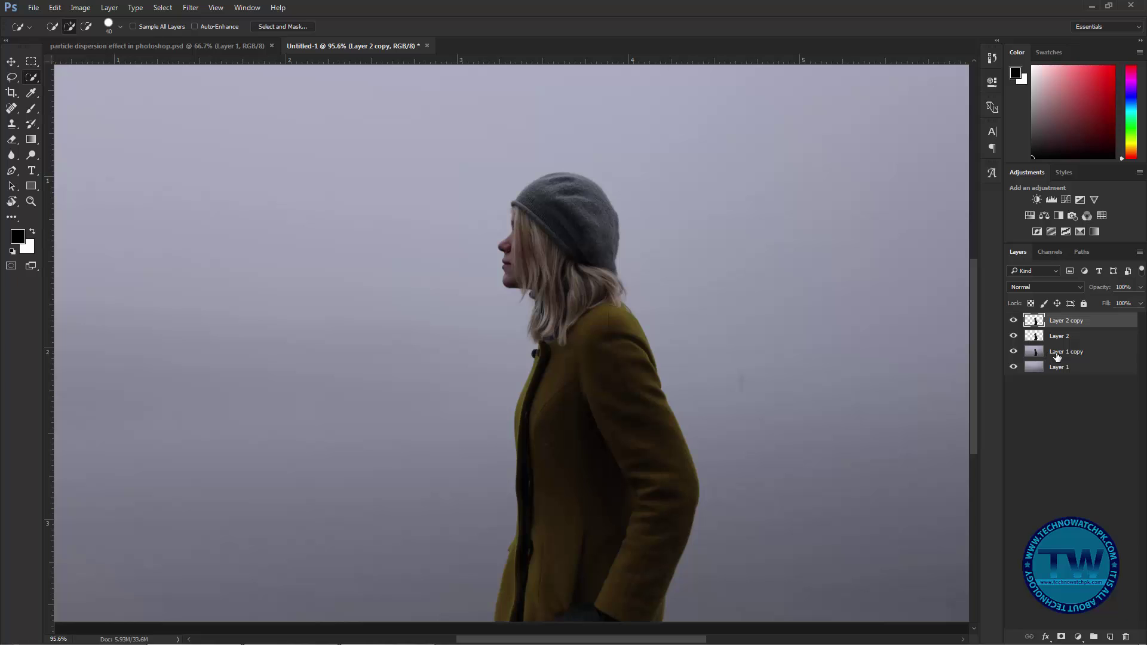
click(1062, 355)
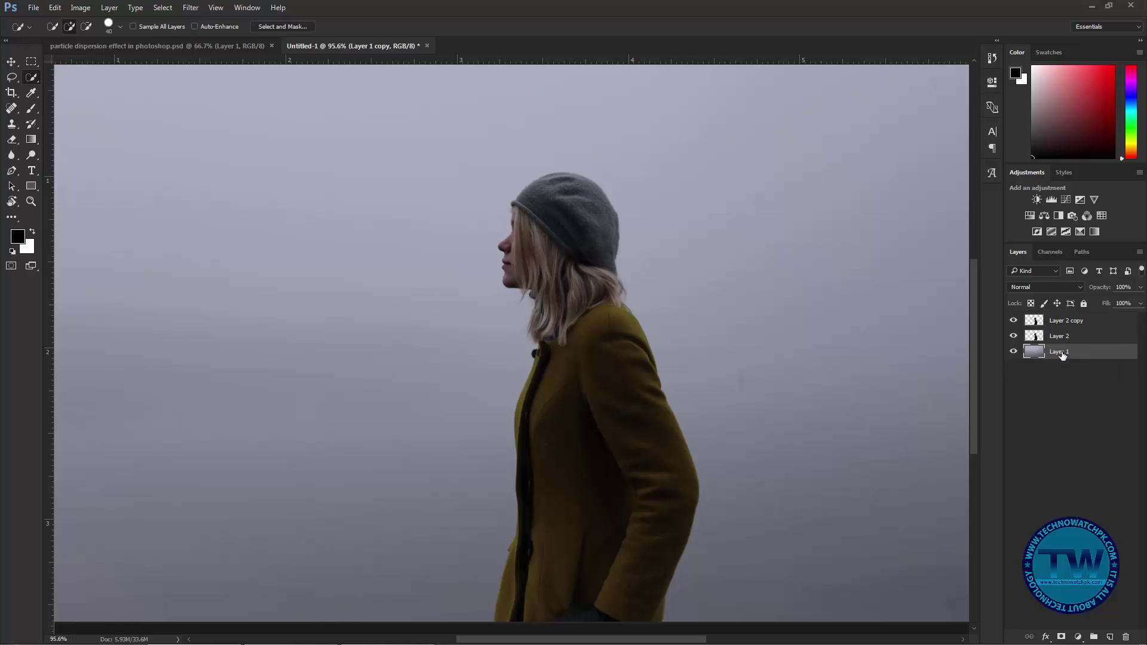
Step: Smear the woman on Layer 2 sideways and upward behind her back with Liquify's Forward Warp, using brush size 400, density 50 and pressure 100
key(Delete)
click(1057, 321)
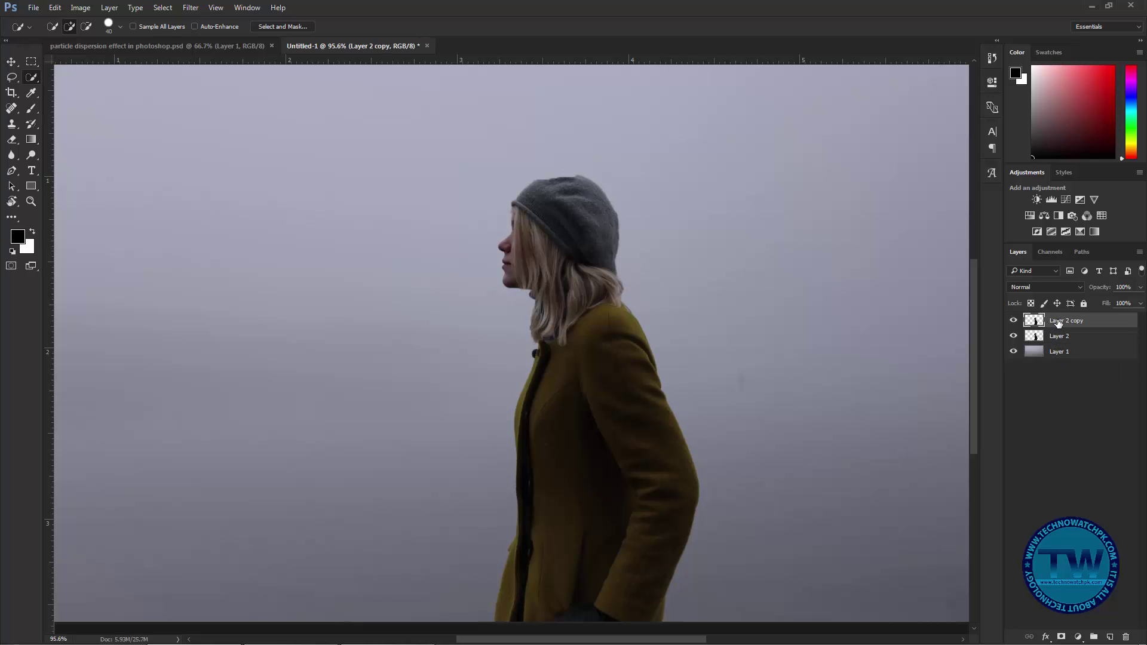
click(1042, 337)
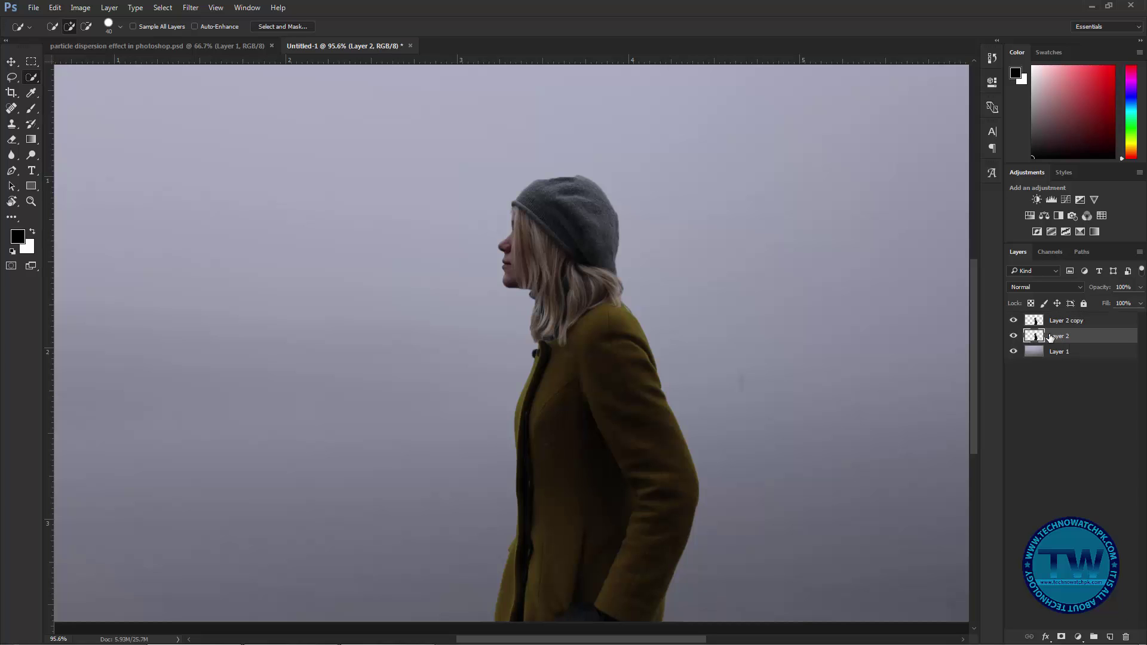
click(191, 7)
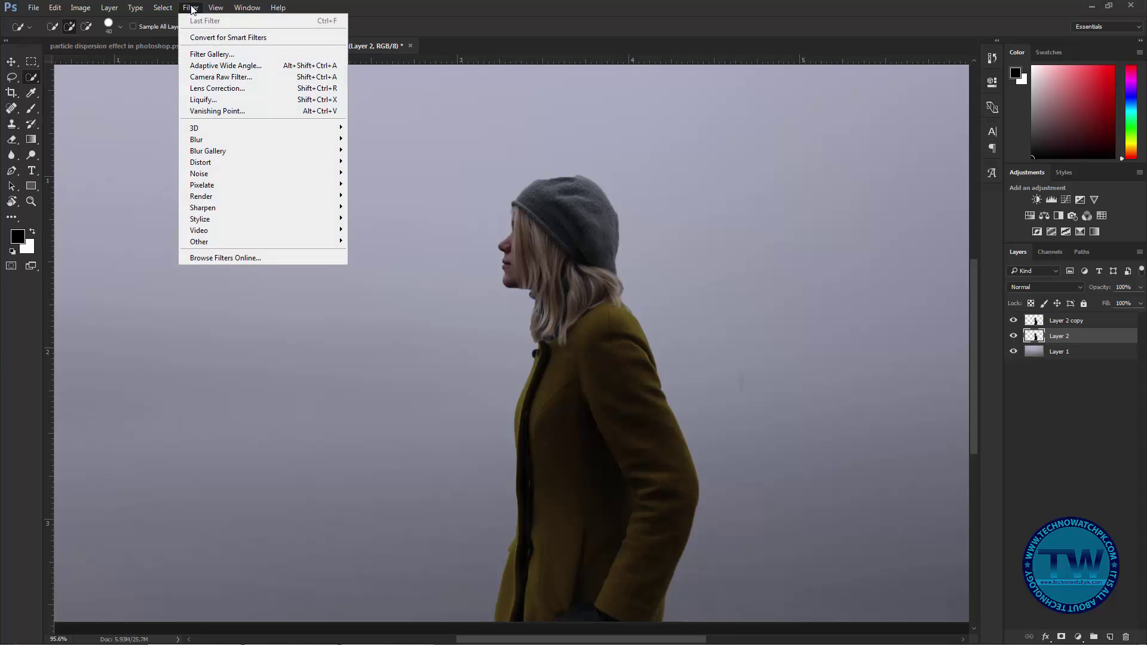
click(203, 100)
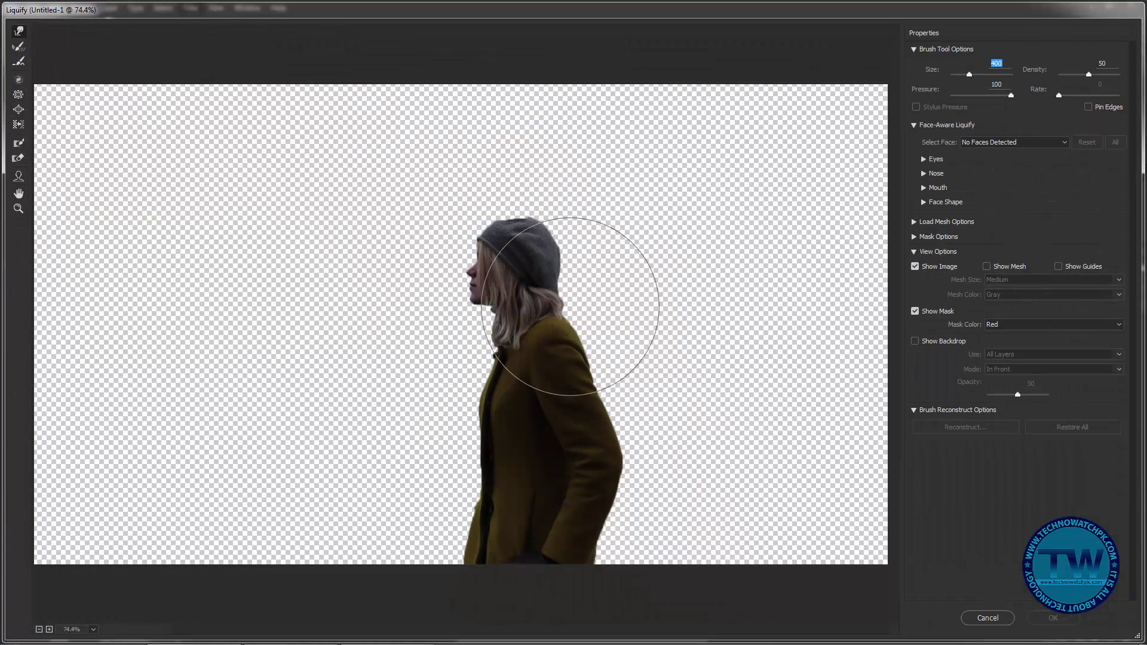
drag(564, 263, 796, 258)
mouse_move(558, 322)
mouse_down()
mouse_move(621, 346)
mouse_move(679, 388)
mouse_move(675, 436)
mouse_move(691, 422)
mouse_move(687, 523)
mouse_move(818, 550)
mouse_move(679, 538)
mouse_move(795, 520)
mouse_move(787, 454)
mouse_move(836, 513)
mouse_move(729, 333)
mouse_move(825, 251)
mouse_move(649, 242)
mouse_move(538, 198)
mouse_move(653, 18)
mouse_move(729, 90)
mouse_move(690, 251)
mouse_move(794, 115)
mouse_move(730, 192)
mouse_move(870, 51)
mouse_move(968, 191)
mouse_move(870, 89)
mouse_move(844, 269)
mouse_move(783, 374)
mouse_move(670, 399)
mouse_move(858, 397)
mouse_move(1136, 325)
mouse_up()
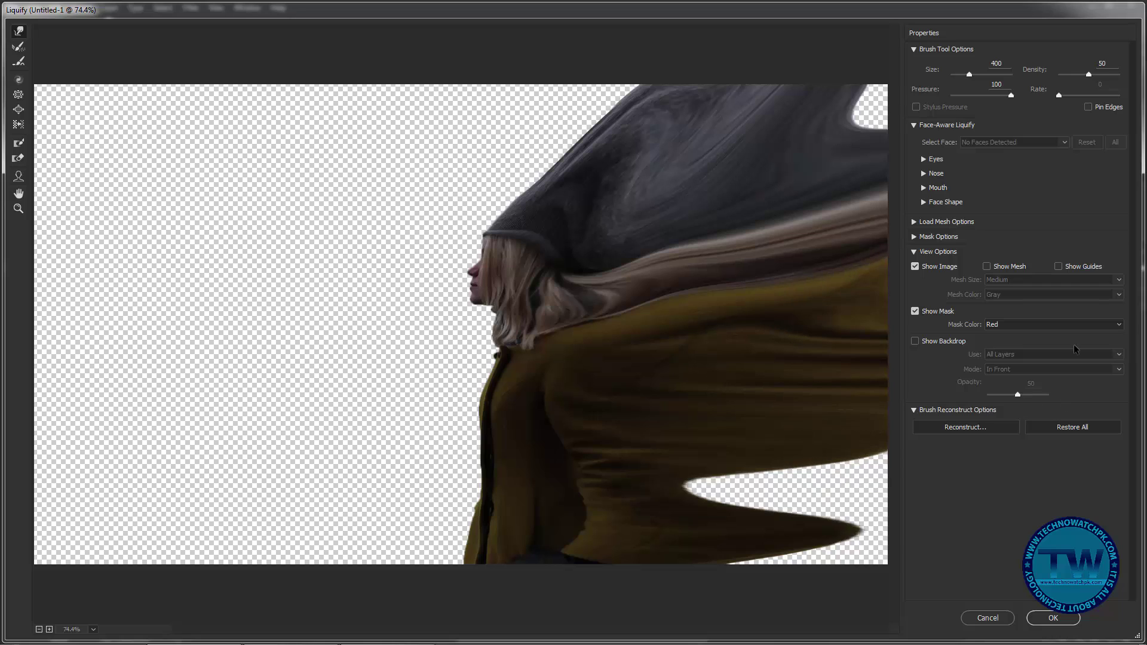
mouse_move(640, 500)
mouse_down()
mouse_move(863, 534)
mouse_move(827, 494)
mouse_move(860, 478)
mouse_up()
drag(860, 114, 903, 116)
mouse_move(583, 102)
mouse_down()
mouse_move(589, 135)
mouse_move(630, 198)
mouse_move(571, 156)
mouse_move(532, 82)
mouse_move(601, 26)
mouse_move(611, 78)
mouse_move(640, 116)
mouse_move(486, 167)
mouse_move(466, 95)
mouse_move(579, 130)
mouse_move(618, 12)
mouse_move(815, 86)
mouse_move(729, 191)
mouse_move(814, 34)
mouse_up()
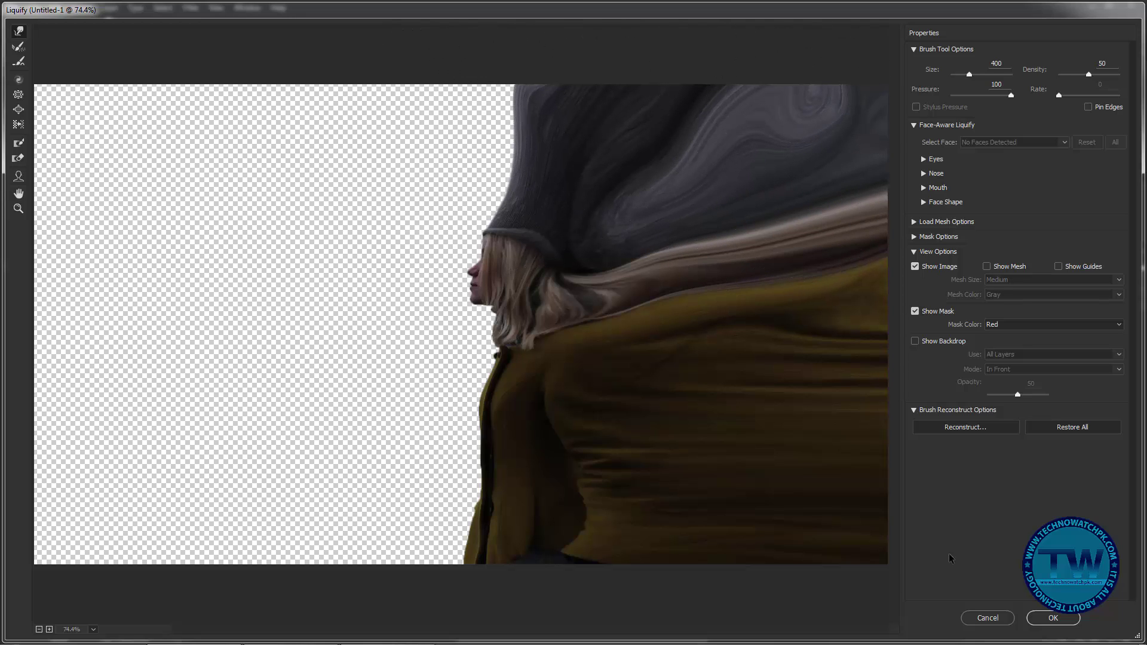
click(1059, 618)
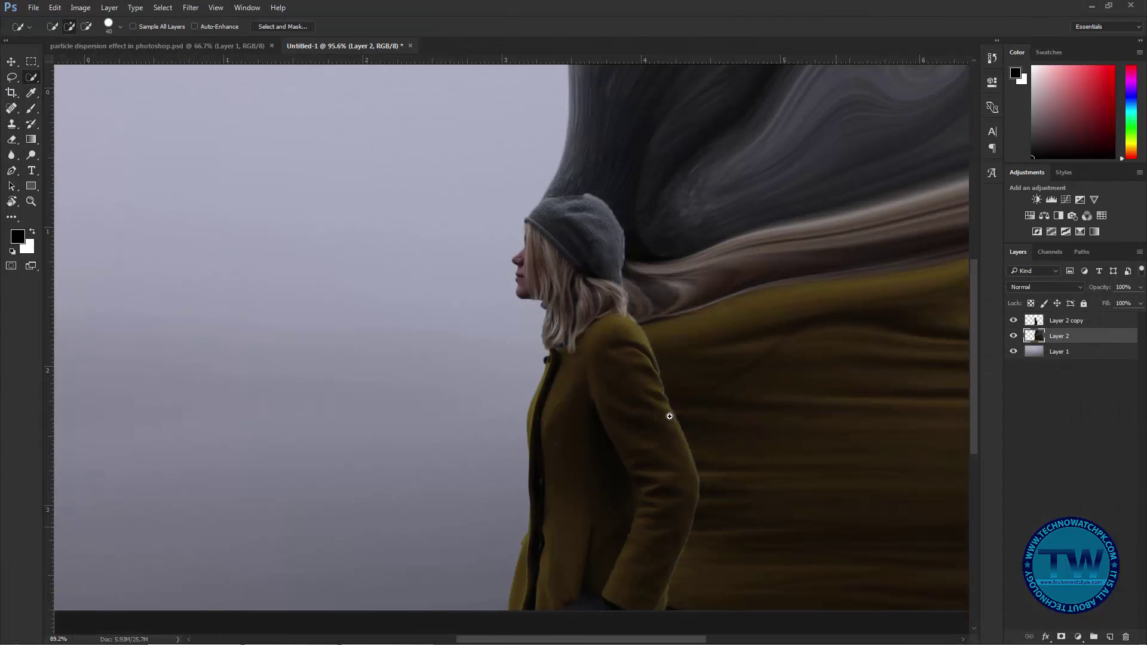
Step: Add layer masks to Layer 2 and Layer 2 copy, and invert Layer 2's mask to black
scroll(663, 410, down, 3)
scroll(663, 409, up, 2)
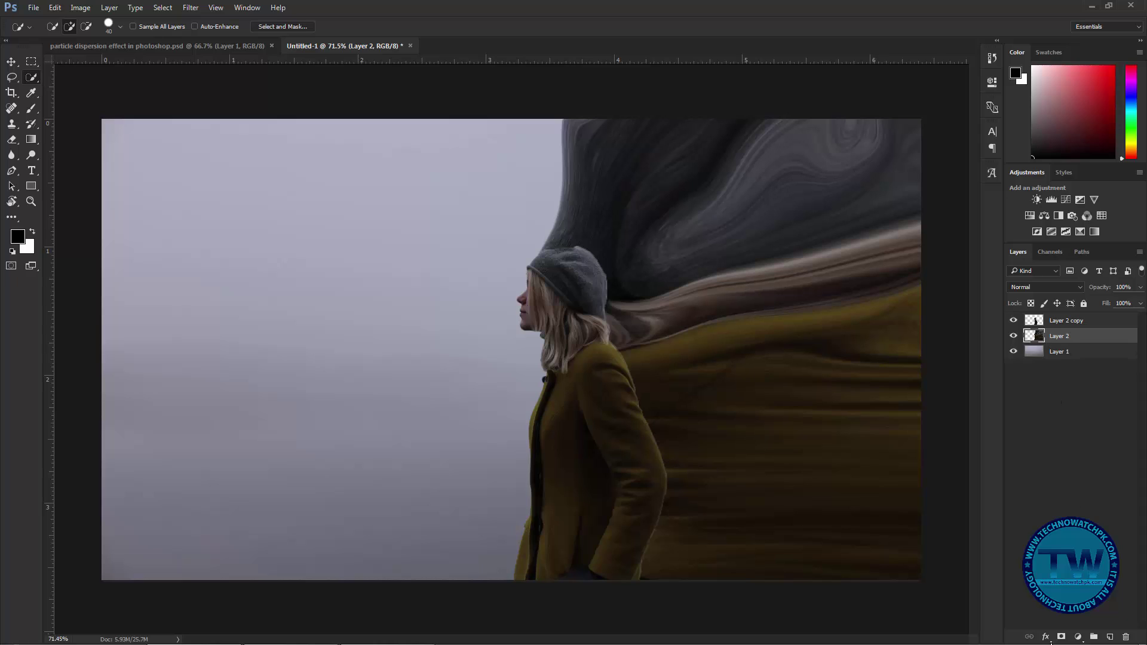
click(1062, 637)
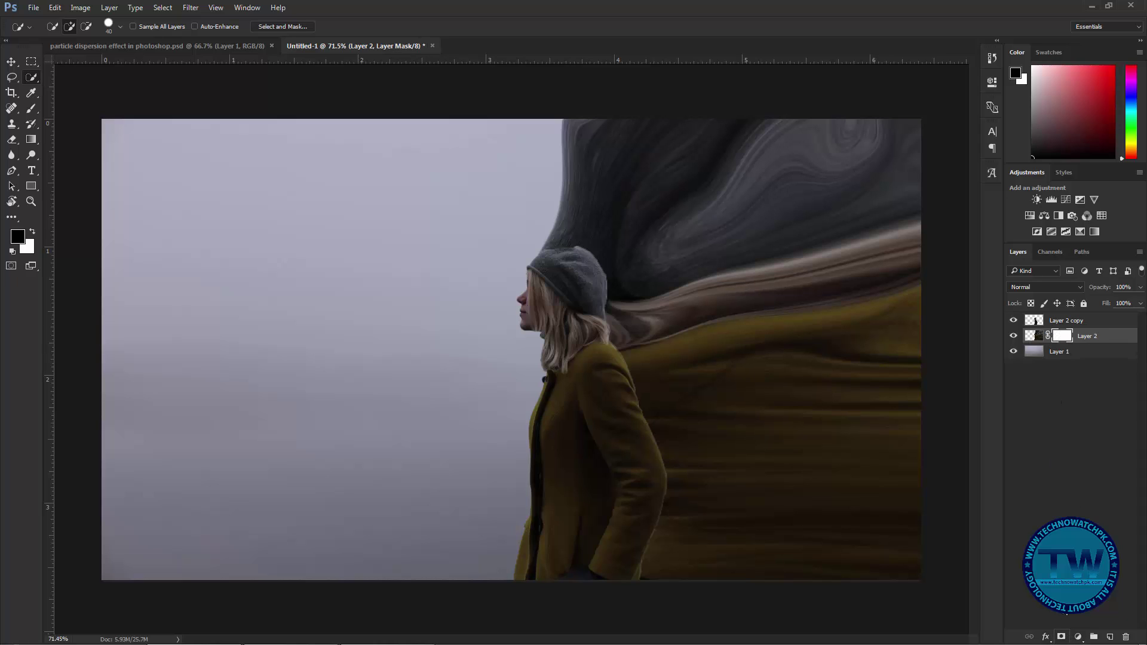
click(1066, 323)
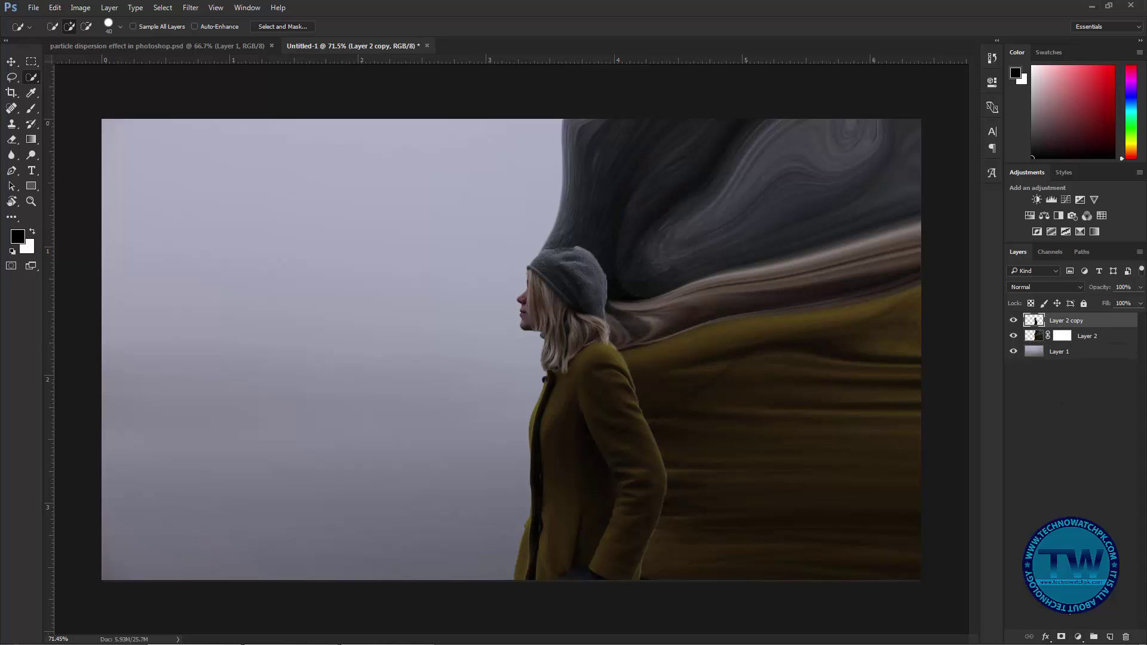
click(1061, 637)
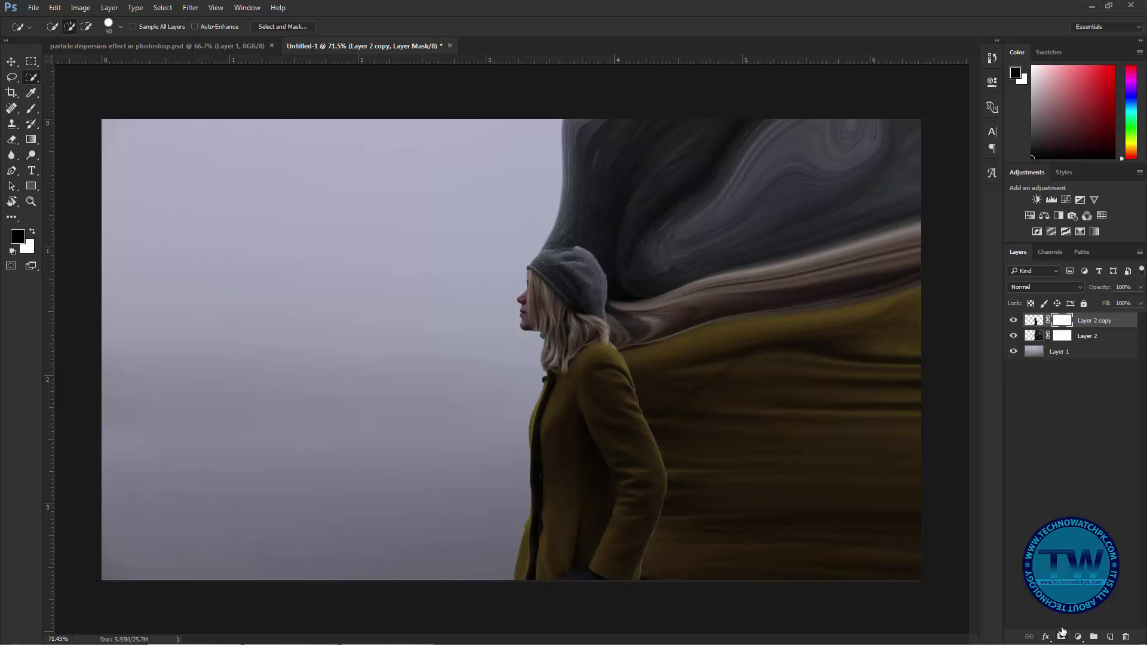
click(1063, 337)
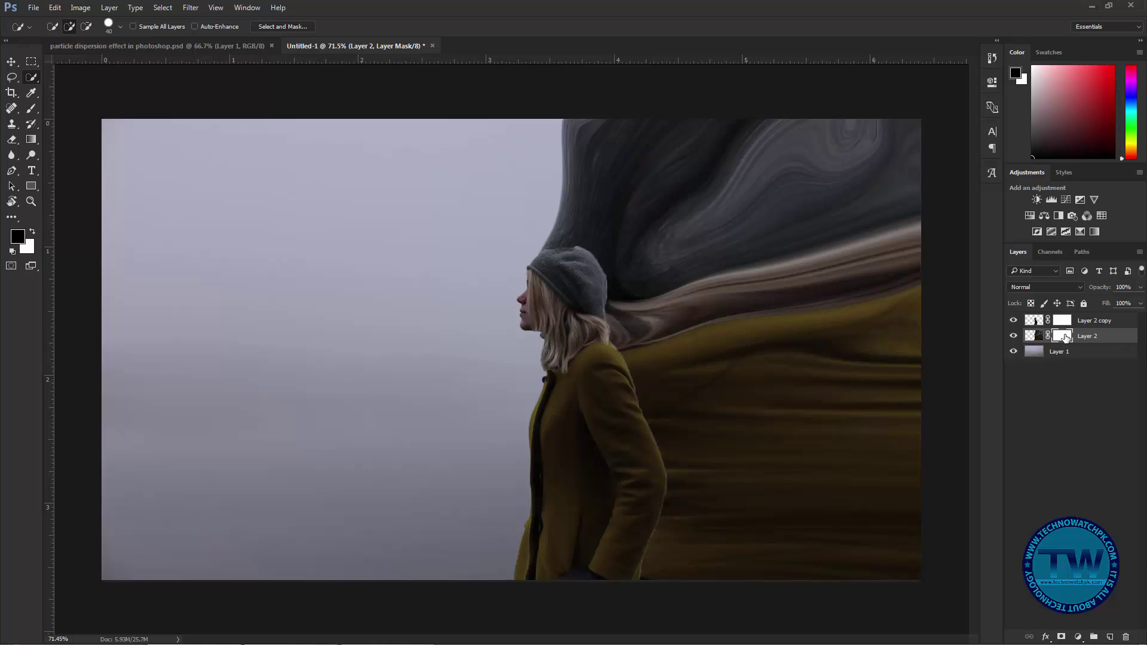
key(ctrl+i)
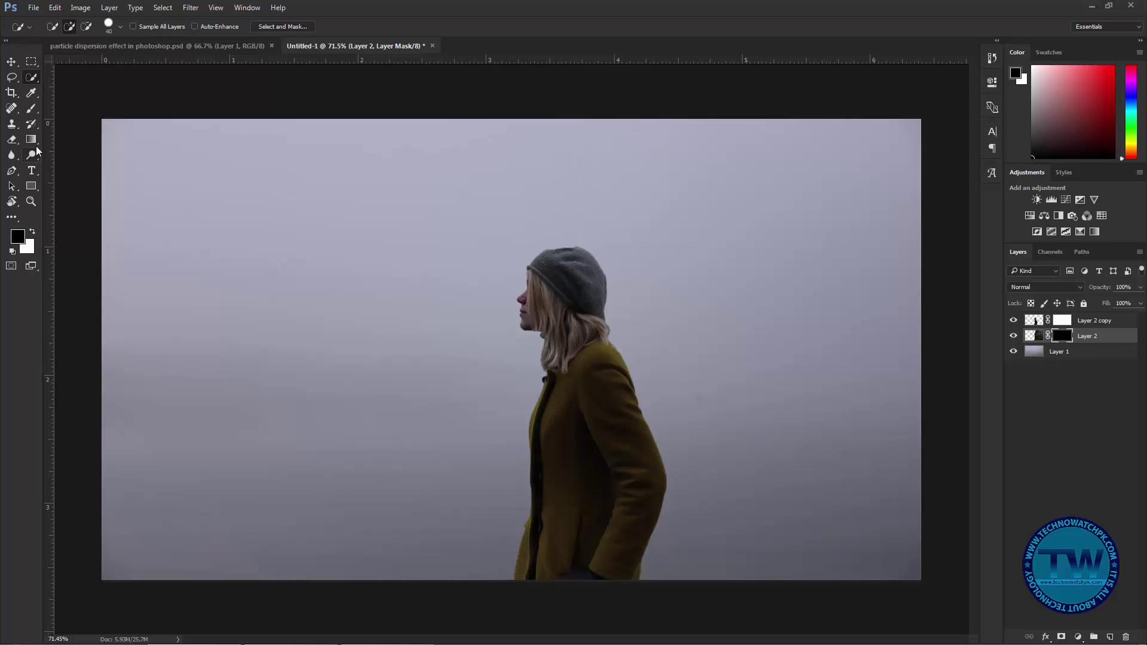
Step: Choose the Brush tool with the 12 px square tip and make white the foreground color
click(32, 108)
click(78, 106)
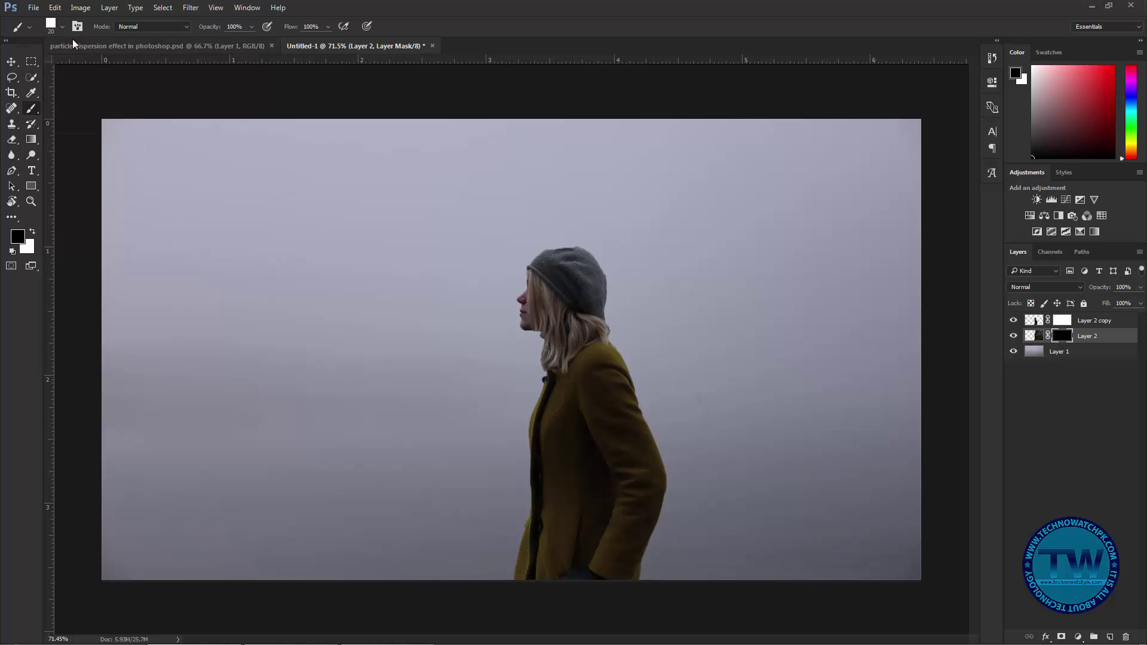
click(62, 26)
mouse_move(144, 184)
mouse_down()
mouse_move(144, 168)
mouse_move(145, 185)
mouse_up()
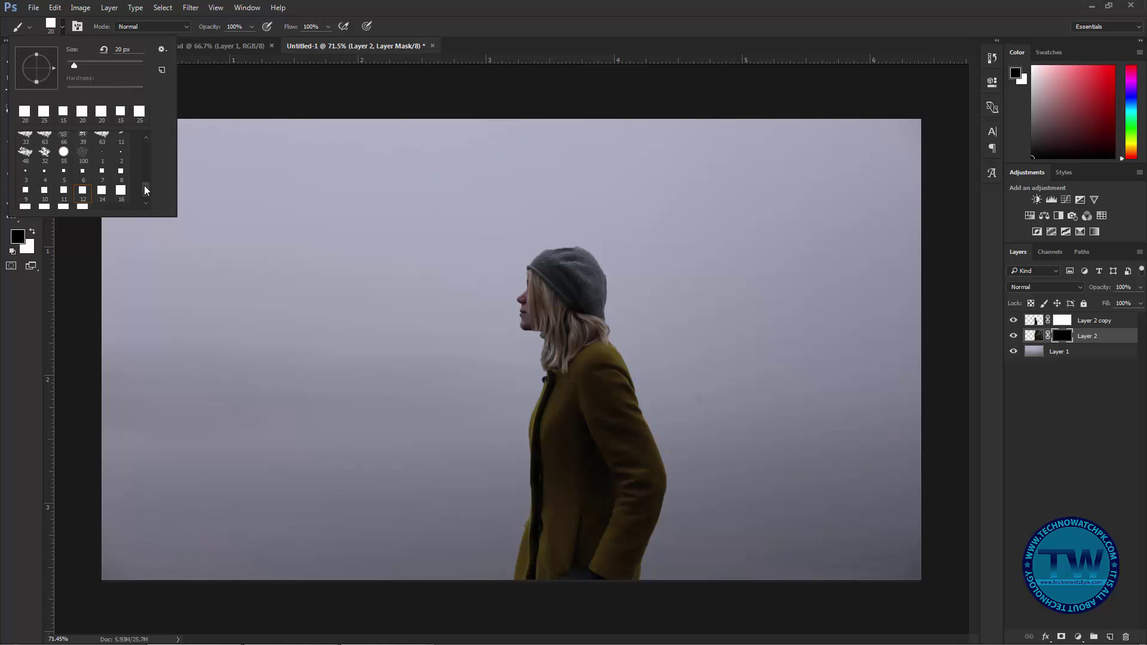
click(83, 192)
click(339, 286)
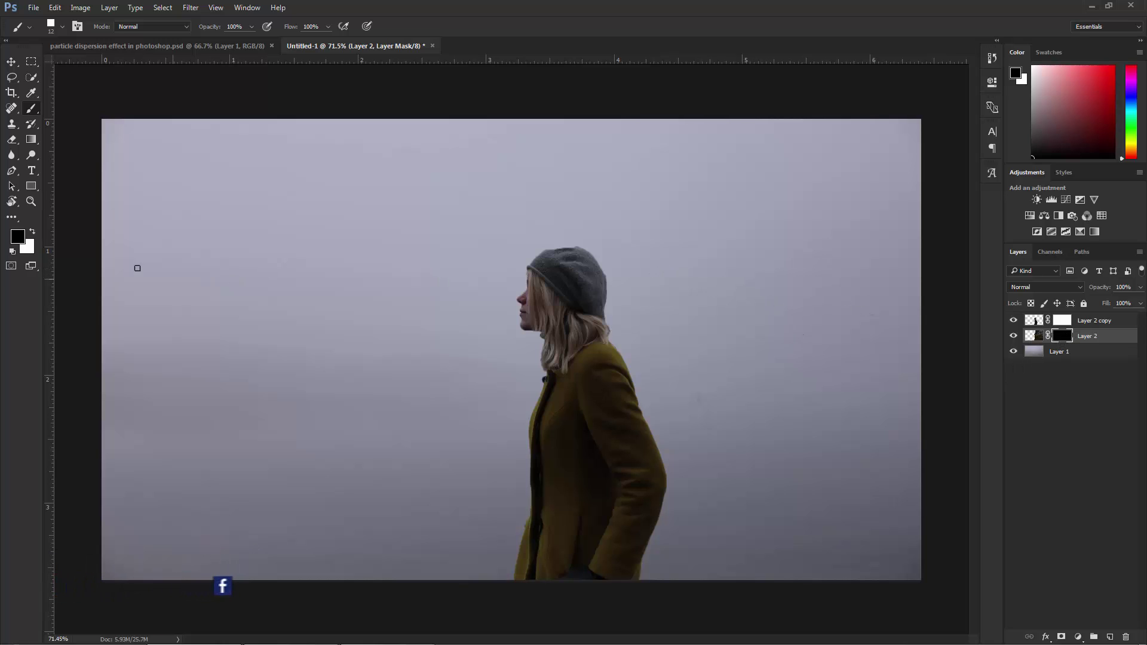
click(32, 233)
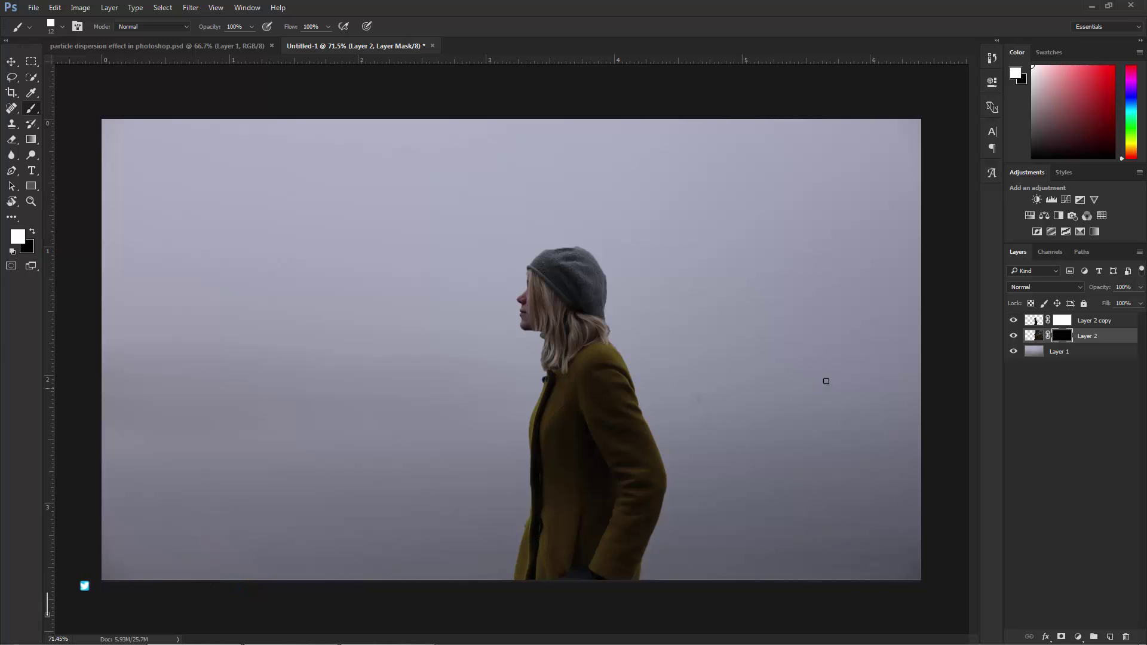
Step: Paint small square particles on Layer 2's mask along the woman's hat, hair and the back of her coat
click(599, 260)
drag(612, 276, 619, 345)
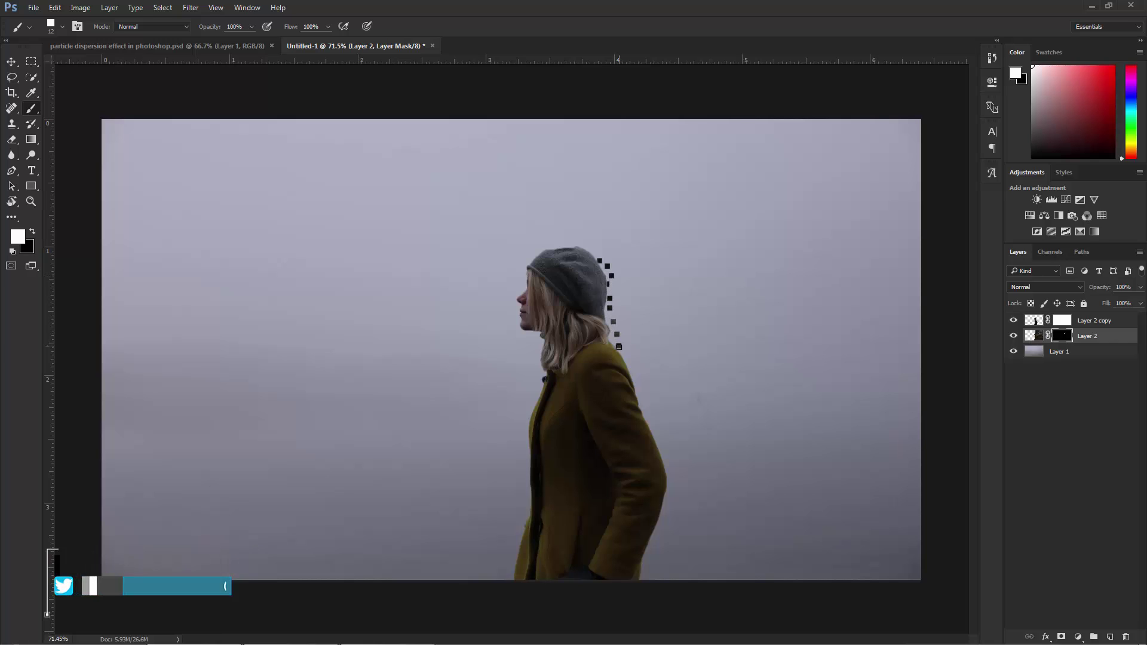
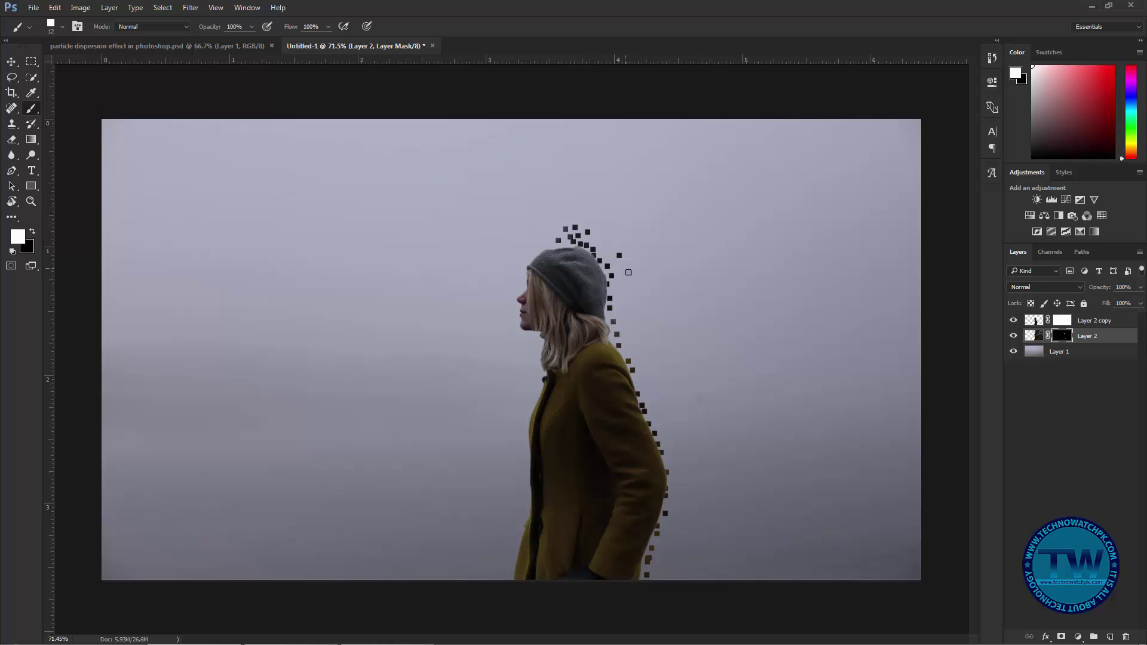
click(604, 233)
click(601, 247)
click(615, 264)
click(622, 306)
click(650, 397)
click(665, 460)
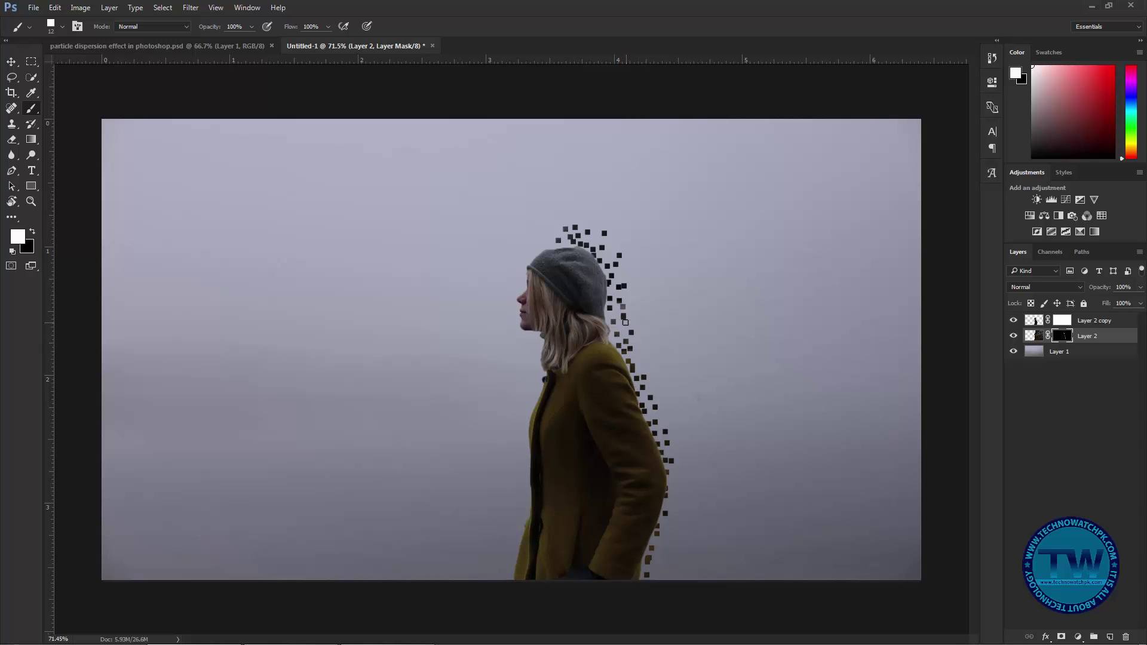
click(676, 472)
click(660, 524)
click(656, 540)
click(679, 496)
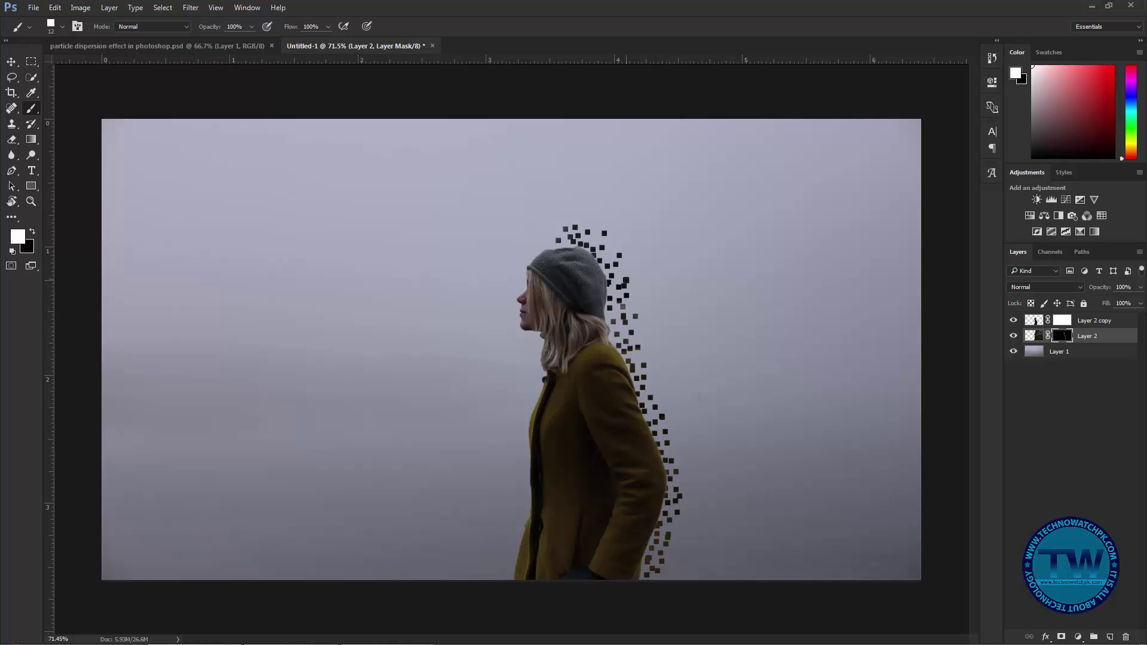
click(607, 257)
click(564, 239)
click(642, 331)
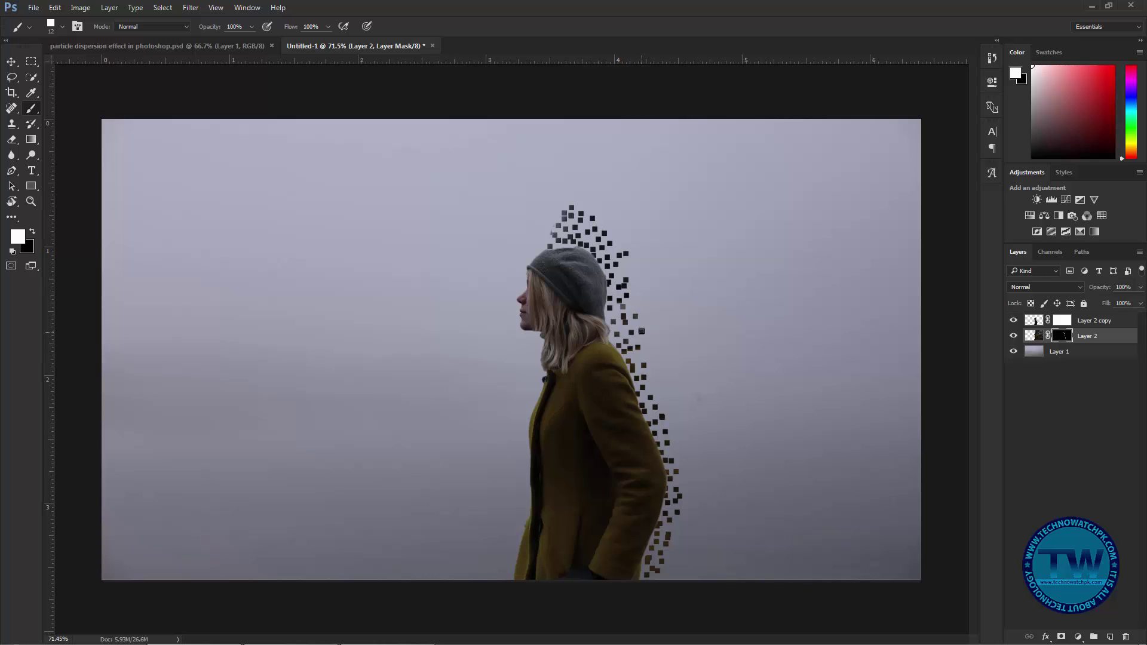
click(626, 270)
Step: Enlarge the square brush and add bigger particles on Layer 2's mask around the outer edge of those behind the hat
key(bracketright)
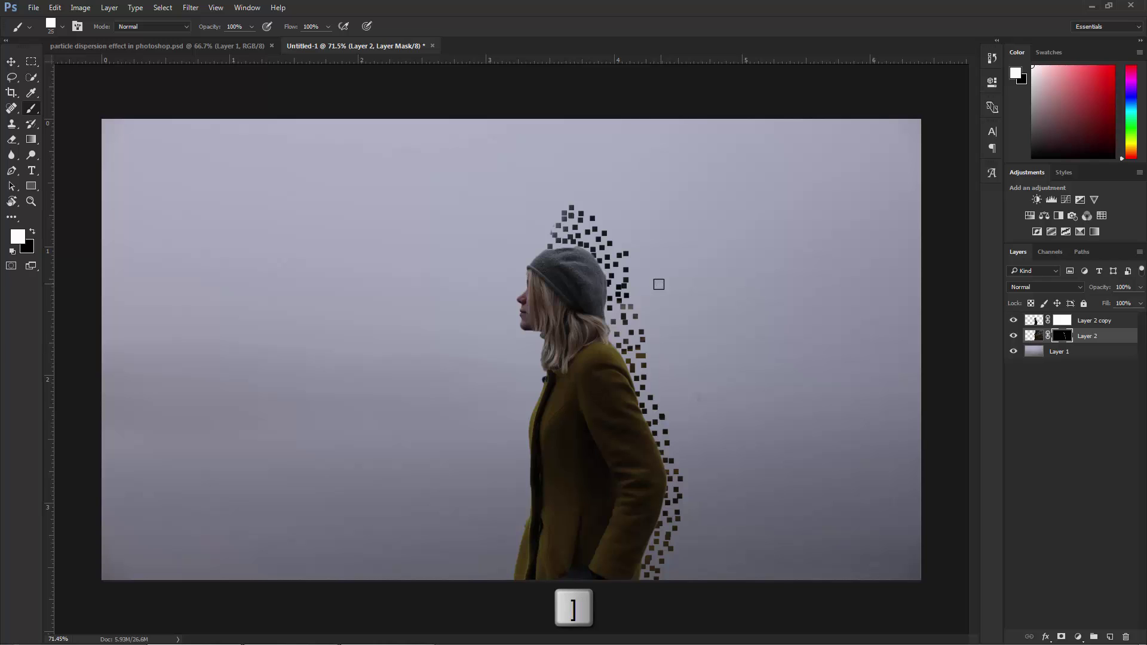
mouse_move(636, 290)
mouse_down()
mouse_move(636, 255)
mouse_move(597, 208)
mouse_up()
click(598, 208)
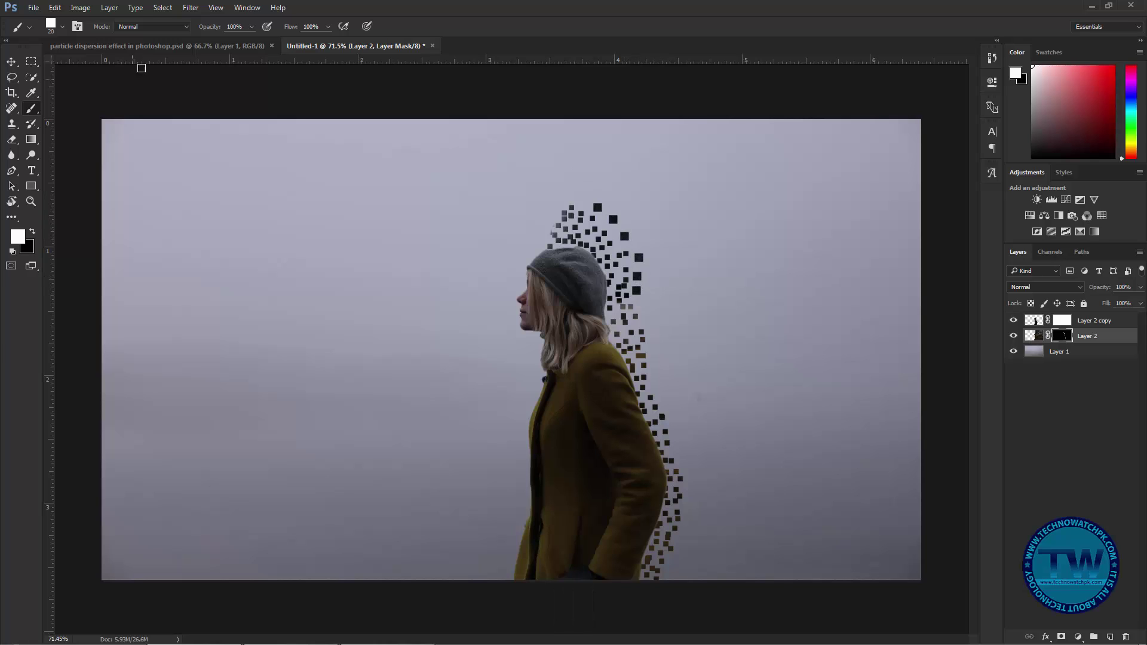
Step: Rotate the square brush tip and paint tilted particles of varying size on Layer 2's mask from above the hat down past the shoulder
click(62, 28)
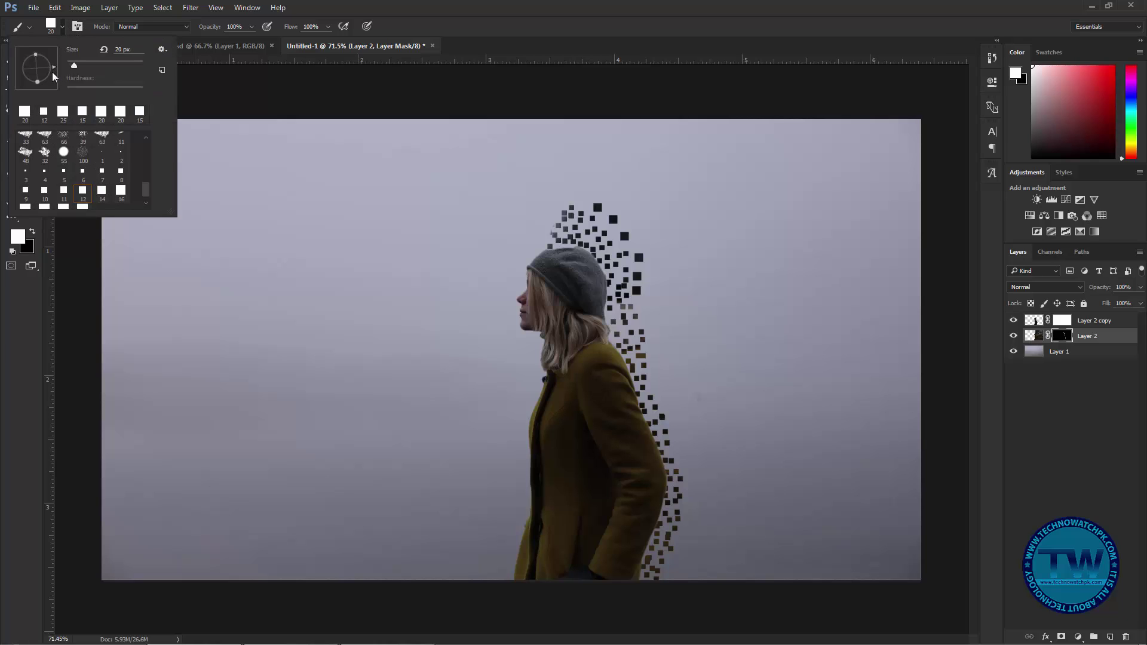
drag(53, 68, 41, 61)
mouse_move(634, 223)
mouse_down()
mouse_move(664, 272)
mouse_move(653, 318)
mouse_up()
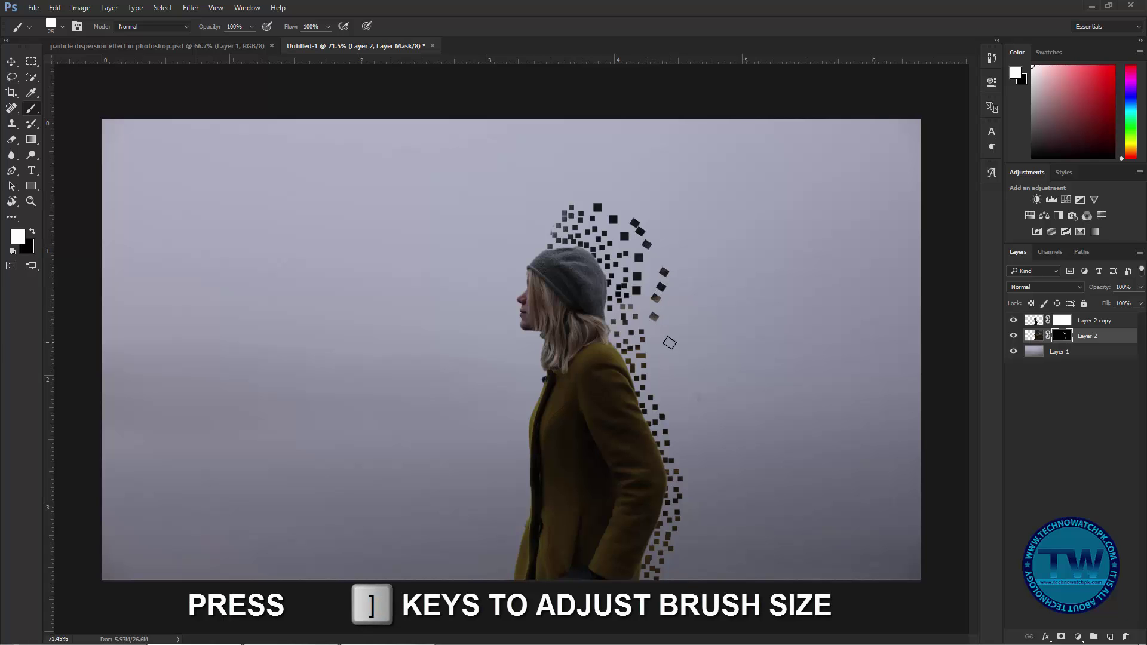
key(bracketleft)
drag(645, 280, 674, 412)
key(bracketright)
key(bracketleft)
click(666, 334)
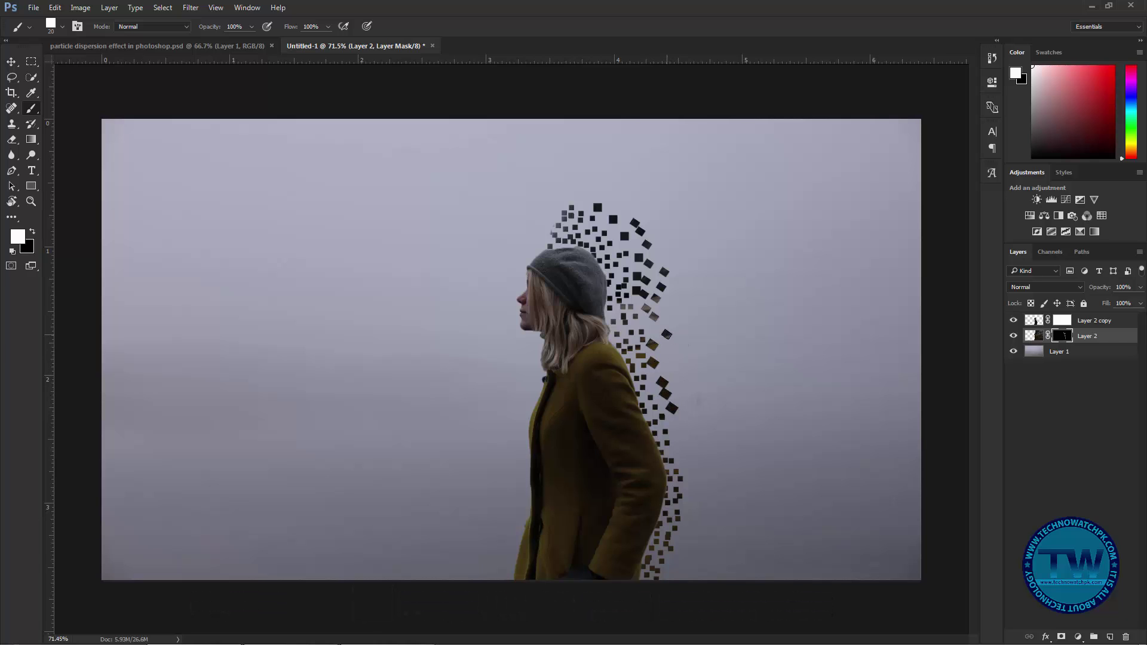
click(670, 305)
key(bracketleft)
click(652, 327)
key(bracketleft)
Step: Paint tilted squares of varying size on Layer 2's mask along the outer edge of the particles behind the coat
click(679, 436)
click(688, 461)
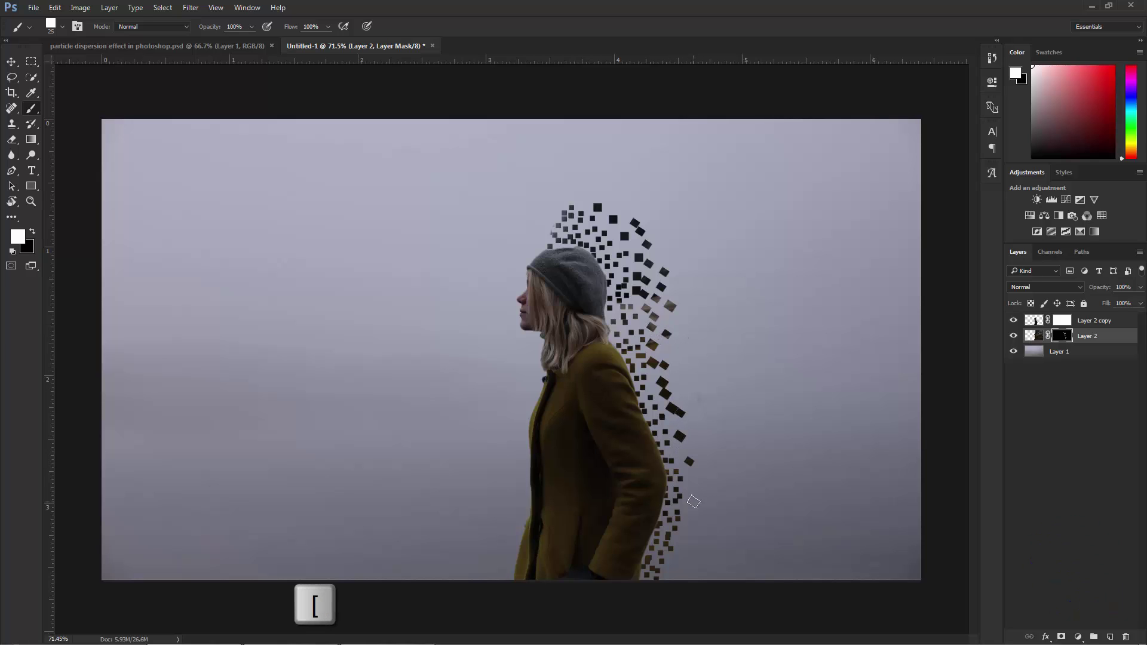
click(693, 501)
click(691, 519)
click(685, 543)
click(680, 559)
key(bracketleft)
click(694, 479)
key(bracketright)
click(684, 444)
click(671, 427)
click(679, 391)
click(677, 380)
click(676, 357)
click(677, 338)
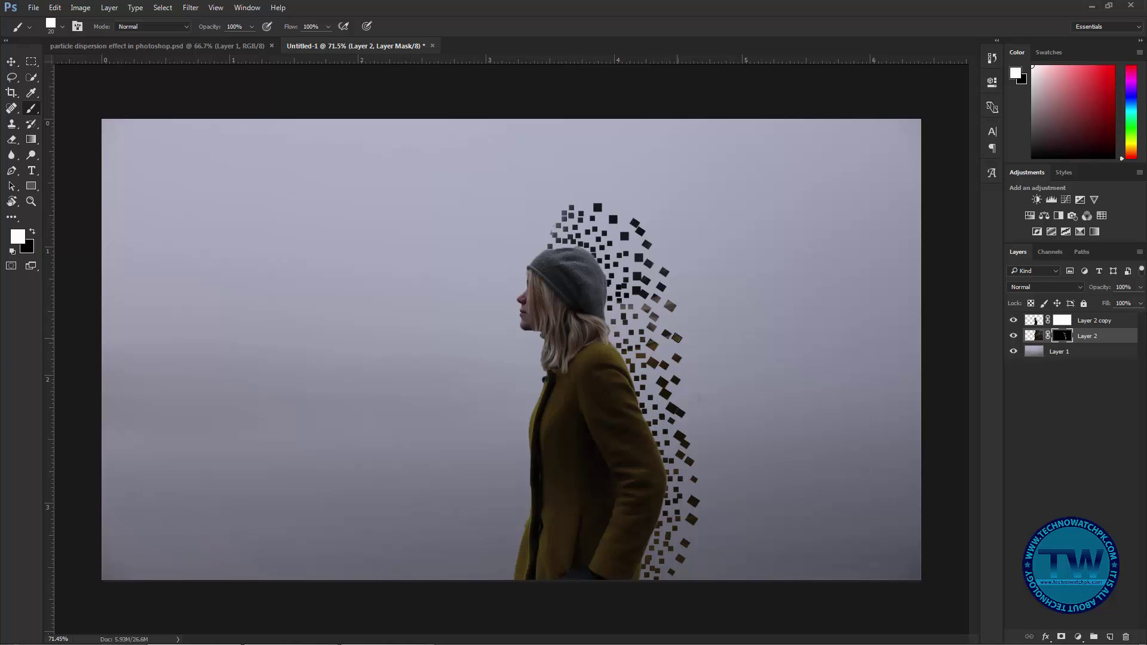
Step: Scatter tilted 20 px squares on Layer 2's mask farther out behind the head and above the hat
click(683, 325)
click(692, 275)
click(680, 240)
click(665, 246)
click(642, 207)
click(612, 207)
click(589, 198)
click(597, 189)
click(620, 186)
click(630, 190)
click(650, 189)
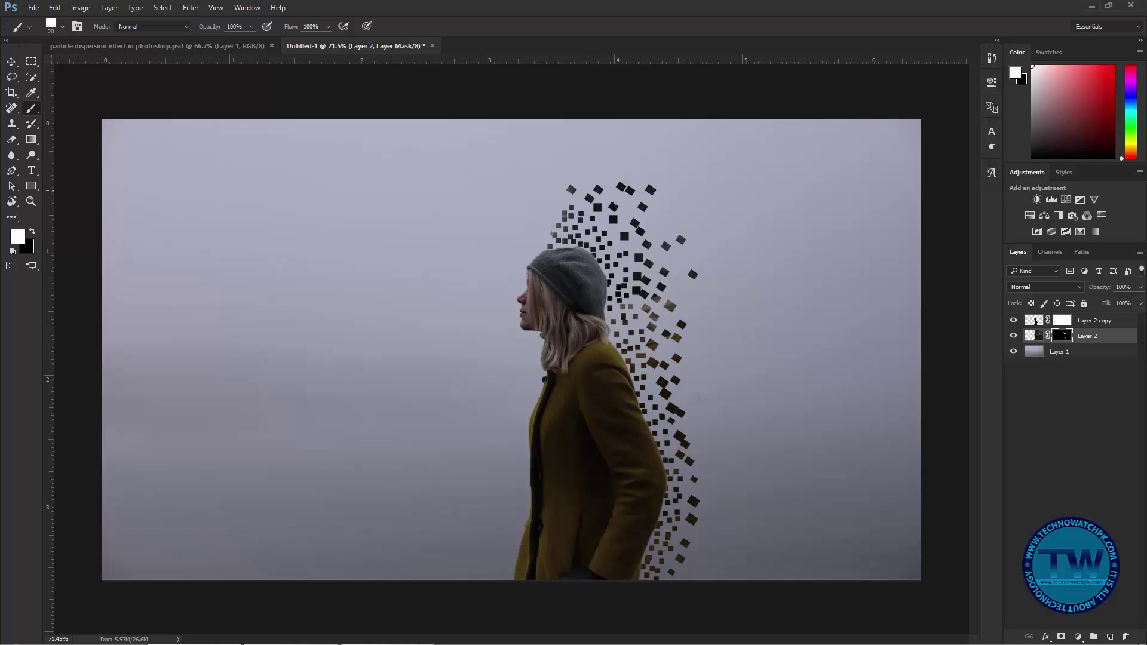
click(665, 205)
Step: Reduce the brush to 15 px, rotate its tip to a new angle and add particles behind the head on Layer 2's mask
key(bracketleft)
click(62, 27)
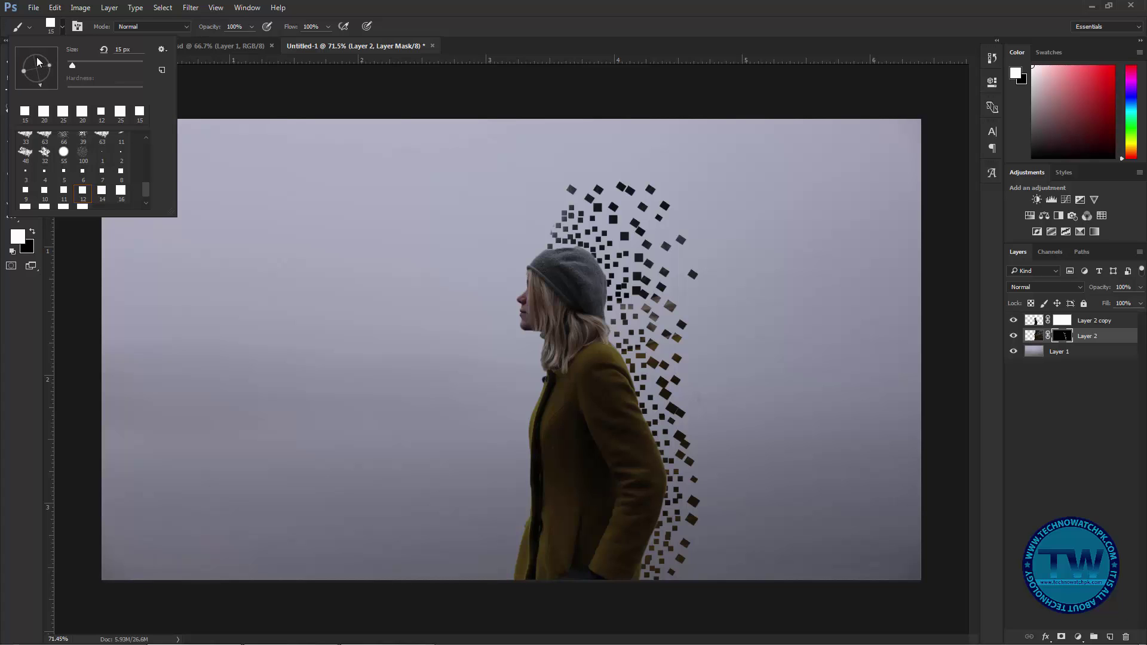
drag(49, 67, 35, 58)
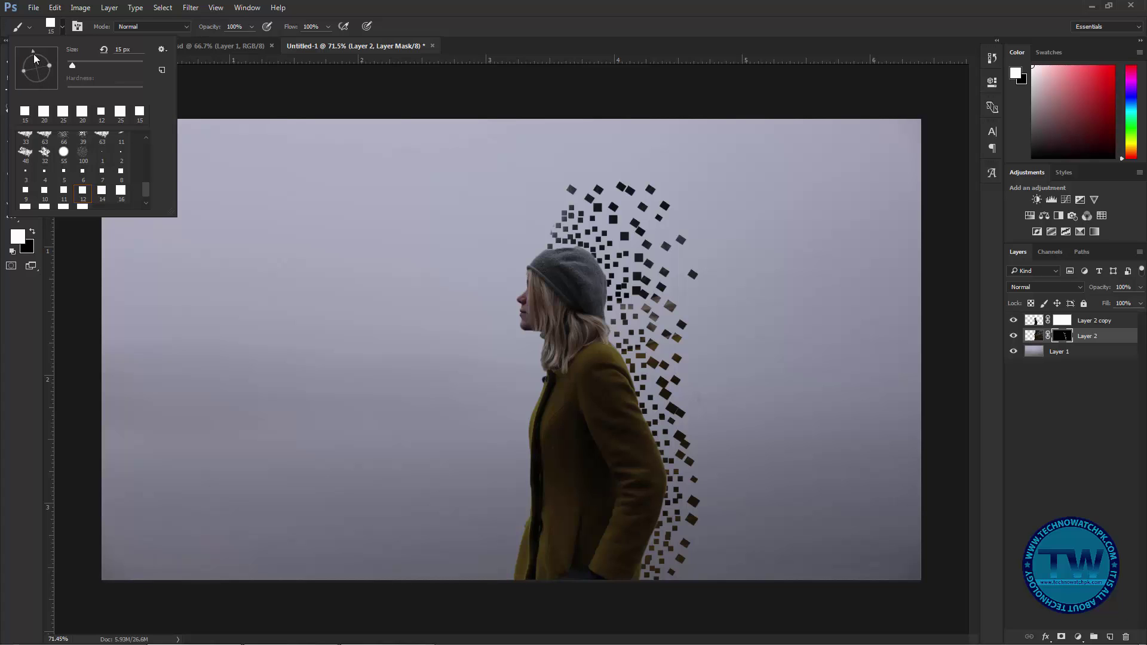
click(695, 289)
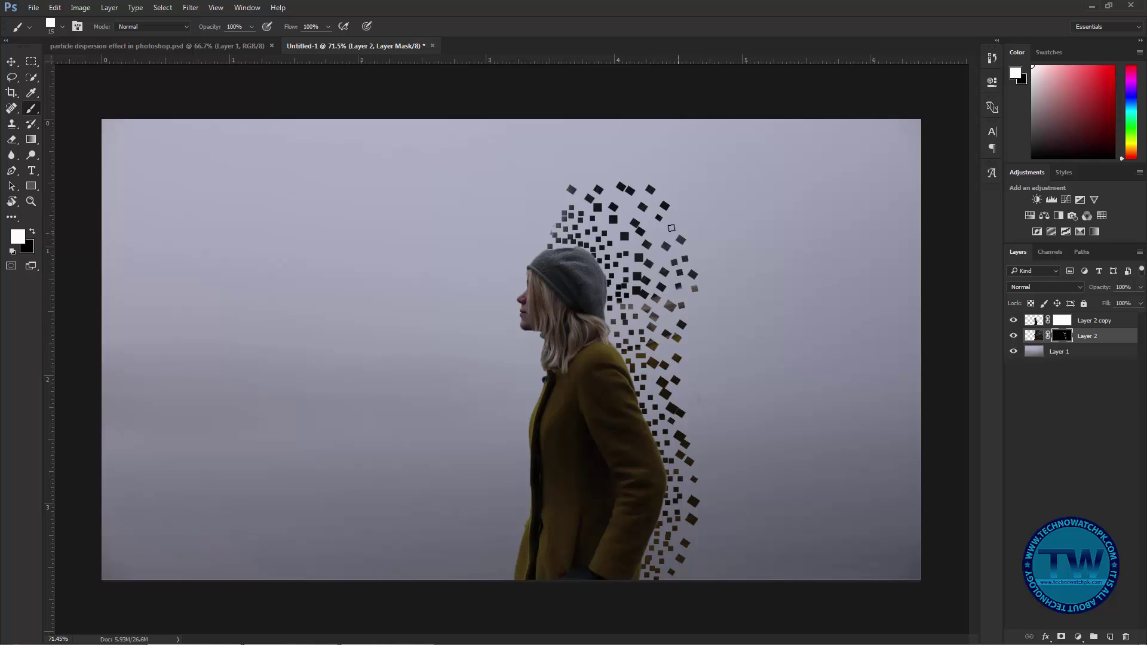
Step: Enlarge the brush to 20 px and add particles above the hat on Layer 2's mask
key(bracketright)
click(615, 197)
click(600, 176)
click(583, 184)
click(581, 202)
Step: Add 20 px square particles on Layer 2's mask farther out behind the shoulder and upper arm
click(669, 347)
click(688, 380)
click(677, 394)
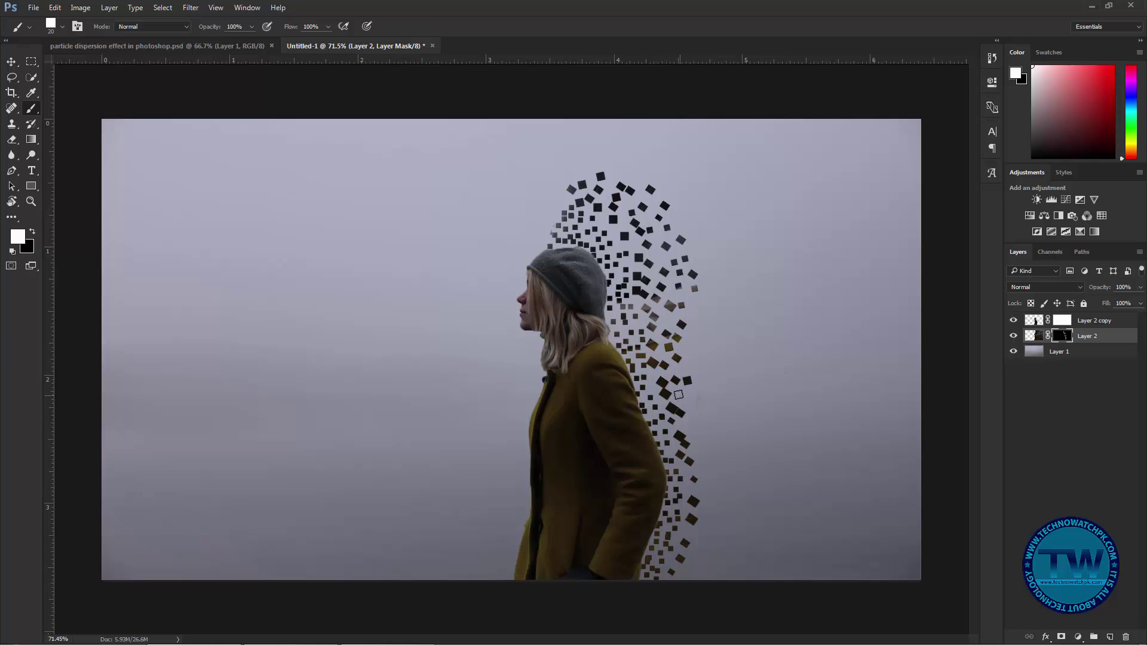
click(697, 423)
click(690, 406)
click(690, 342)
click(699, 316)
click(714, 380)
click(697, 392)
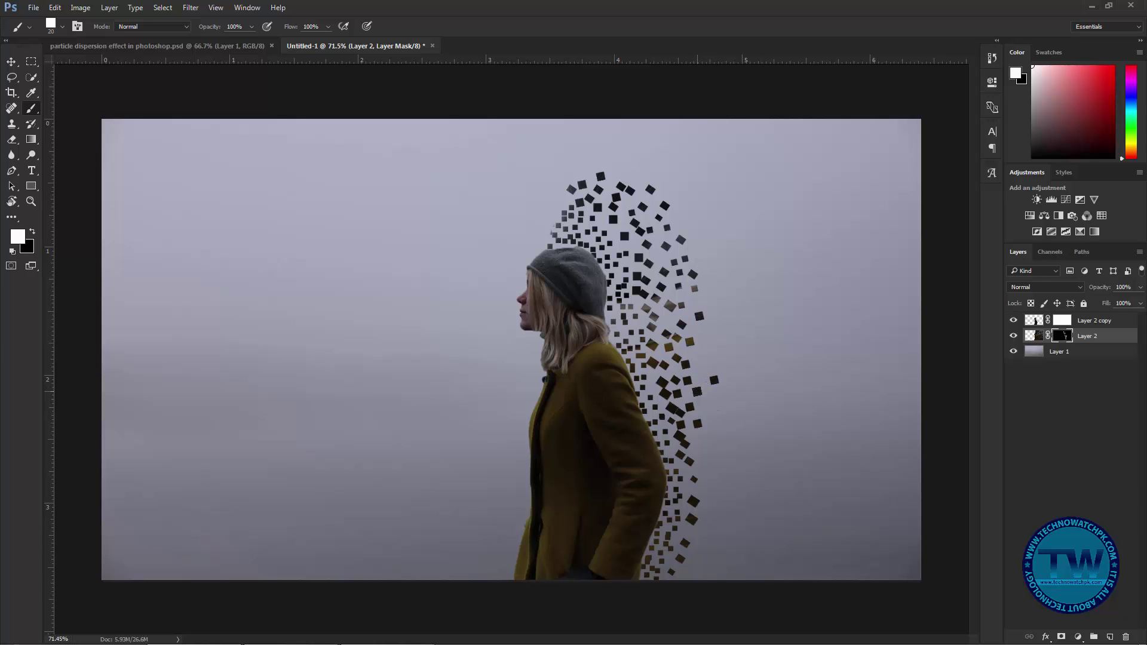
Step: Add 20 to 25 px square particles on Layer 2's mask farther out behind the shoulder and arm, down to the photo's lower edge
click(702, 367)
click(702, 336)
click(702, 438)
click(702, 455)
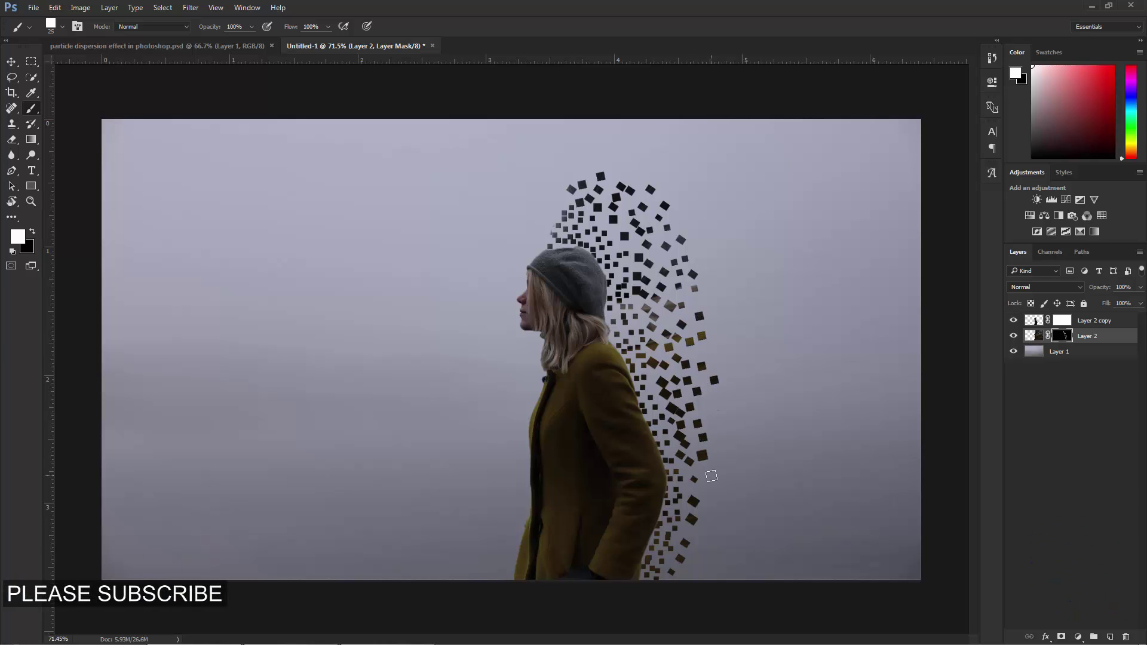
click(711, 476)
click(706, 491)
click(709, 530)
click(699, 548)
click(694, 567)
Step: Enlarge the brush to 30 px and add larger squares on Layer 2's mask outside the upper arm and elbow
key(bracketright)
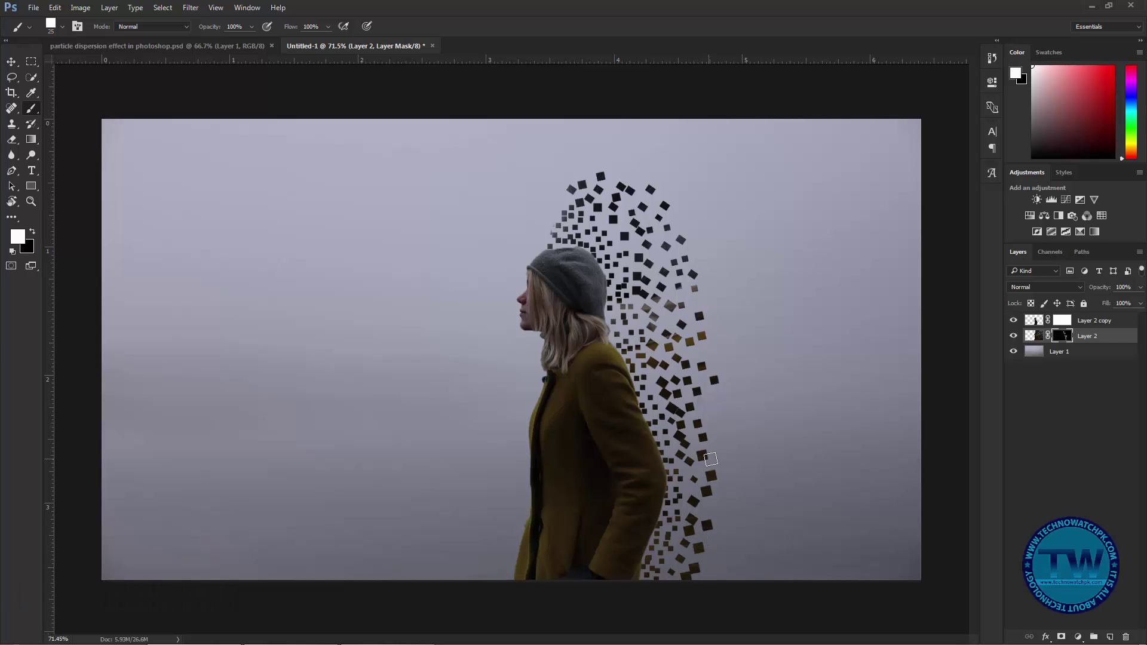
click(716, 457)
click(718, 432)
click(713, 409)
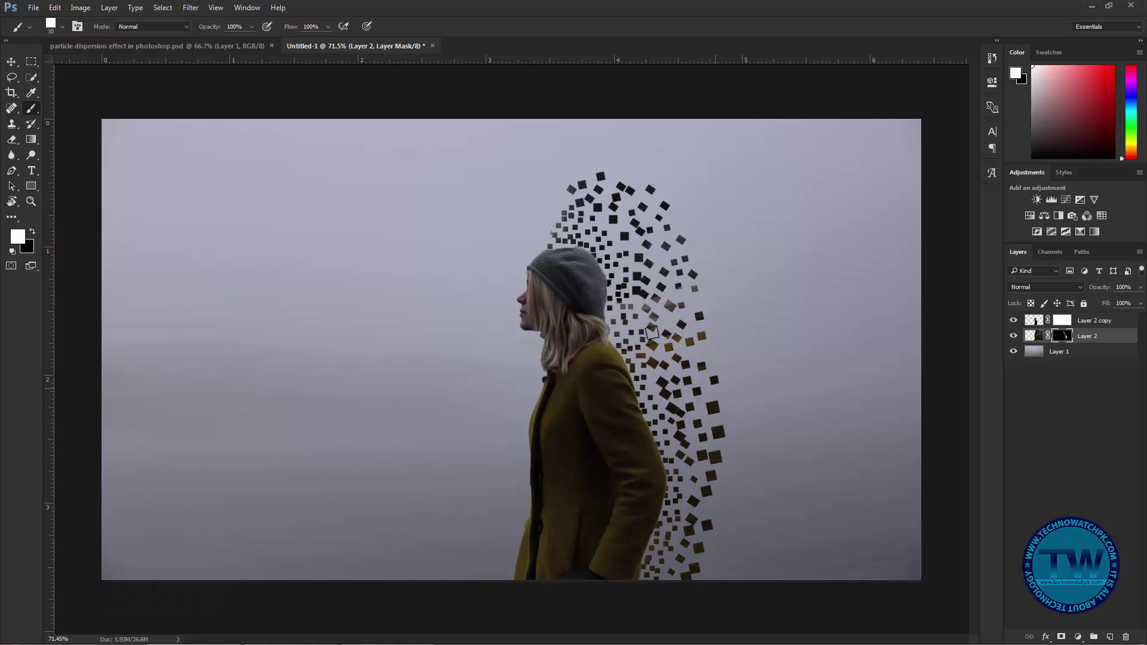
Step: Rotate the brush tip to a new angle and add 30 px particles behind the head down to shoulder height on Layer 2's mask
click(60, 27)
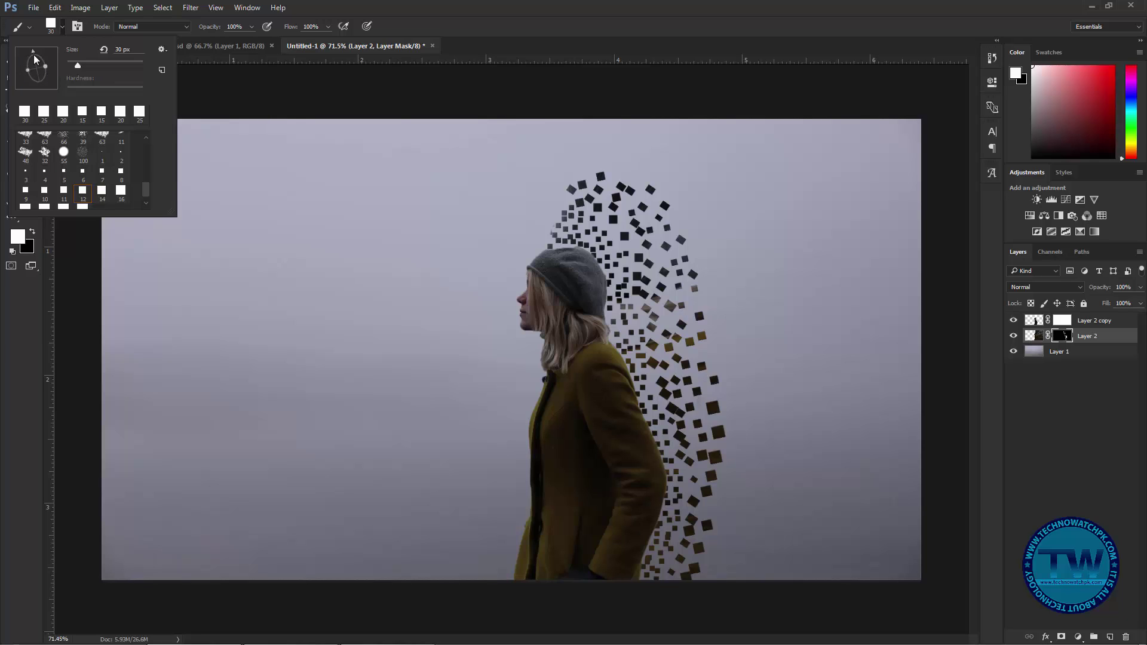
click(687, 219)
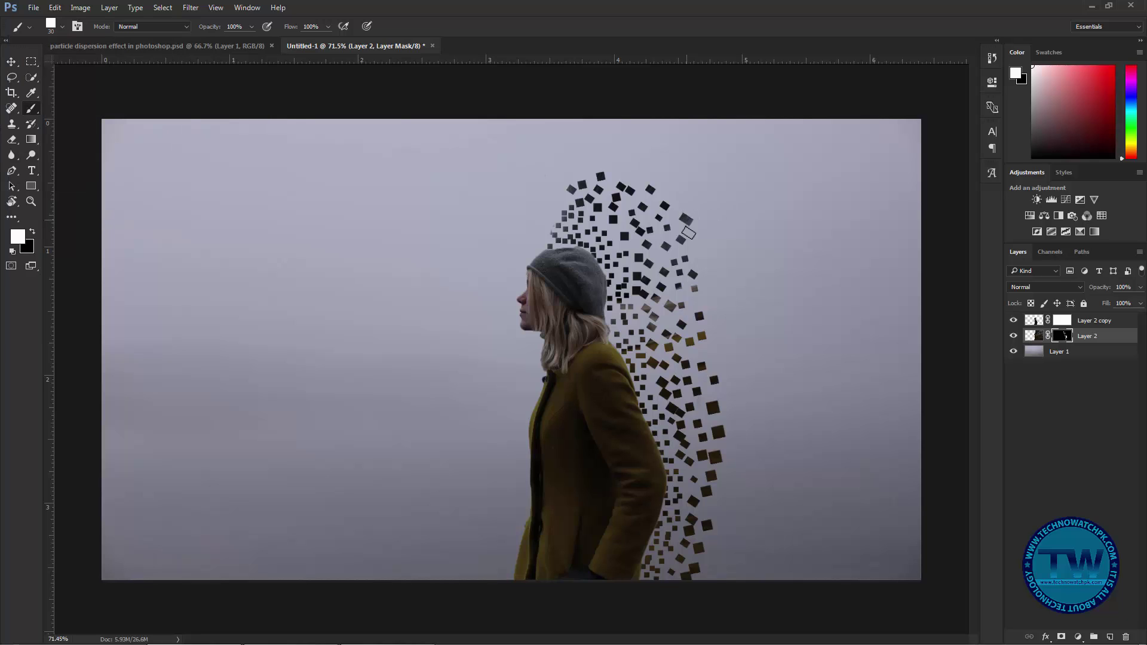
click(693, 244)
click(704, 270)
click(712, 285)
click(717, 308)
click(718, 331)
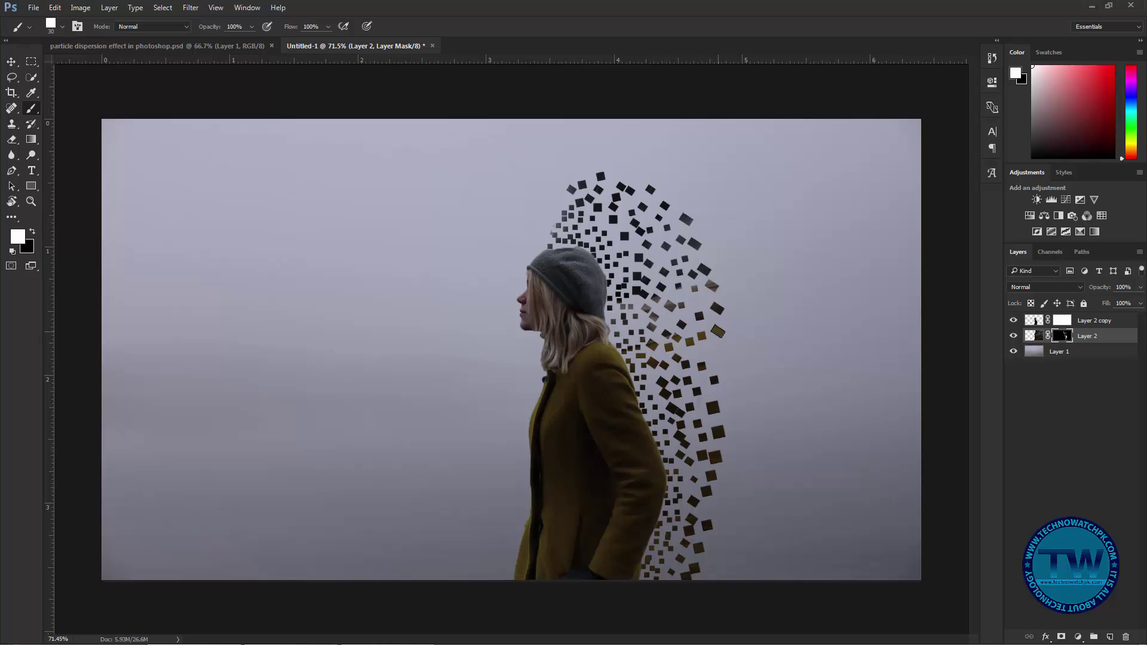
Step: Extend the tilted 30 px particles on Layer 2's mask outward beside the shoulder and arm, down toward the coat's lower part
click(720, 356)
click(737, 396)
click(738, 424)
click(739, 467)
click(728, 484)
click(729, 497)
click(739, 534)
click(709, 553)
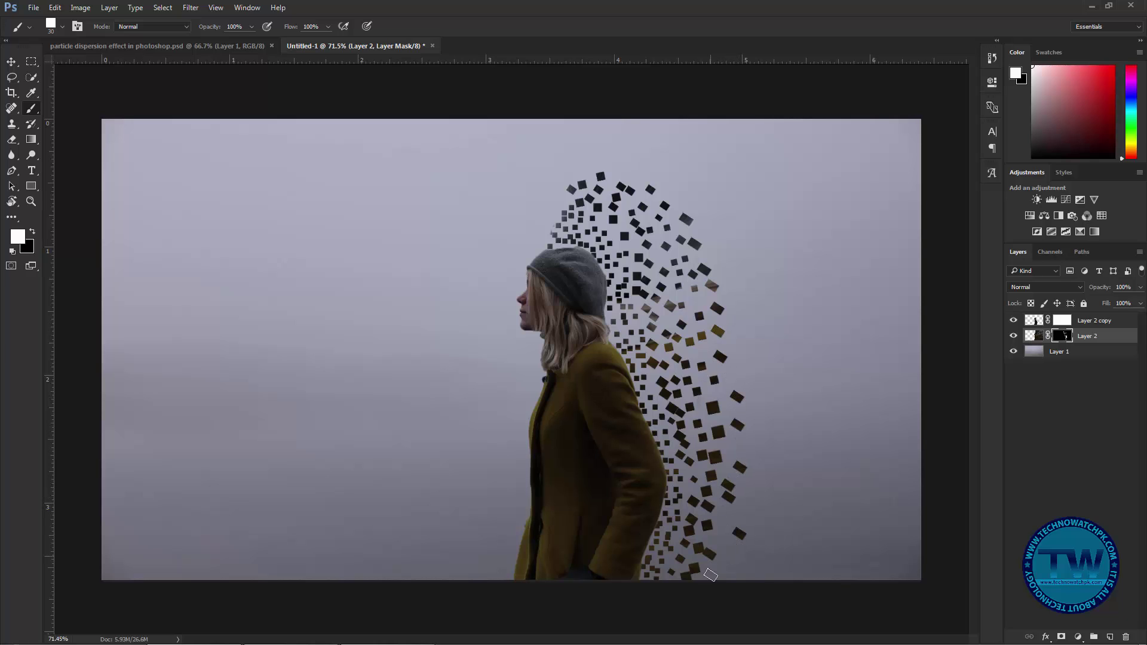
Step: Fill gaps in the outer particles beside the coat with 30 px squares on Layer 2's mask, and add two above the hat
click(709, 577)
click(722, 542)
click(735, 564)
click(744, 506)
click(738, 442)
click(701, 350)
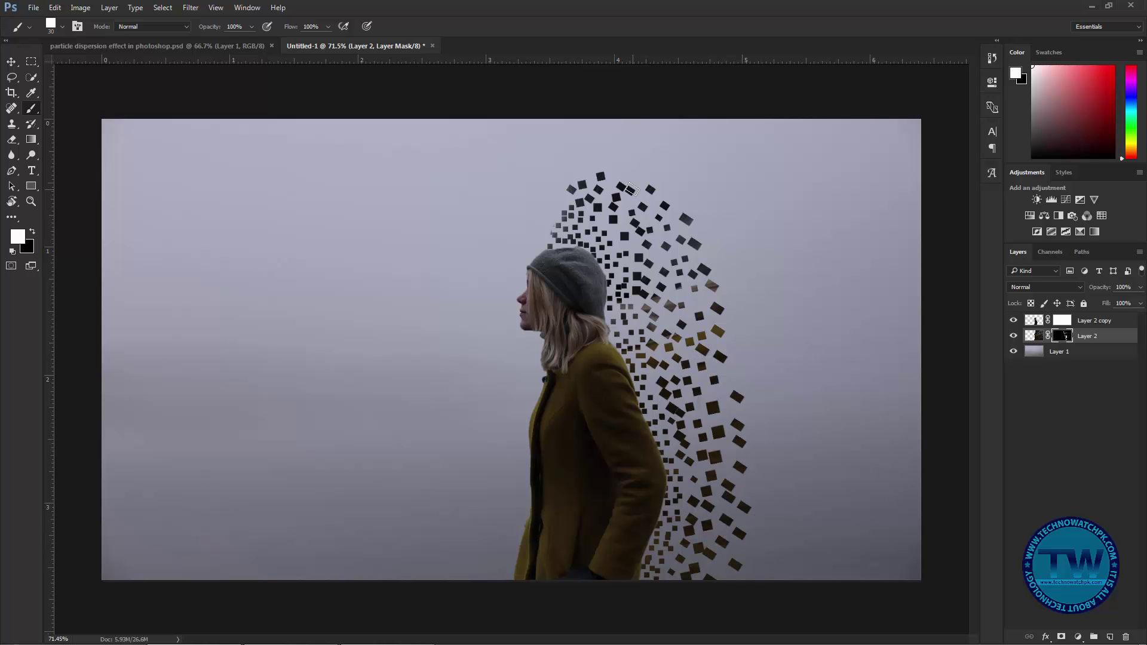
click(632, 175)
click(651, 165)
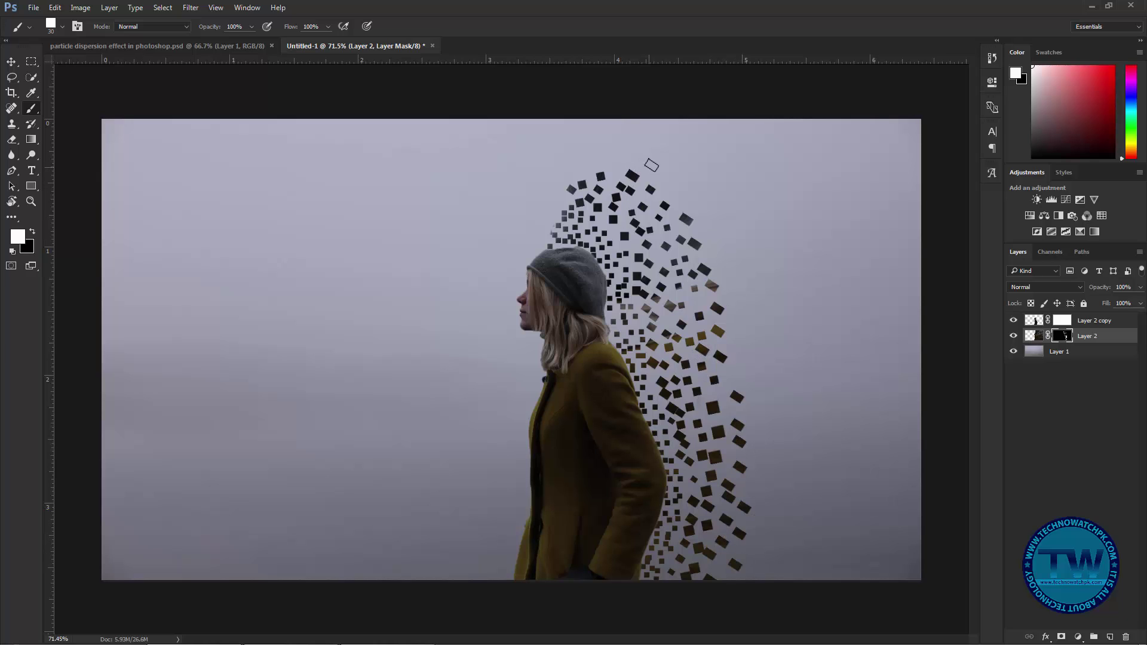
Step: Switch to the 10 px square brush preset and add small particles above and behind the hat on Layer 2's mask
click(62, 26)
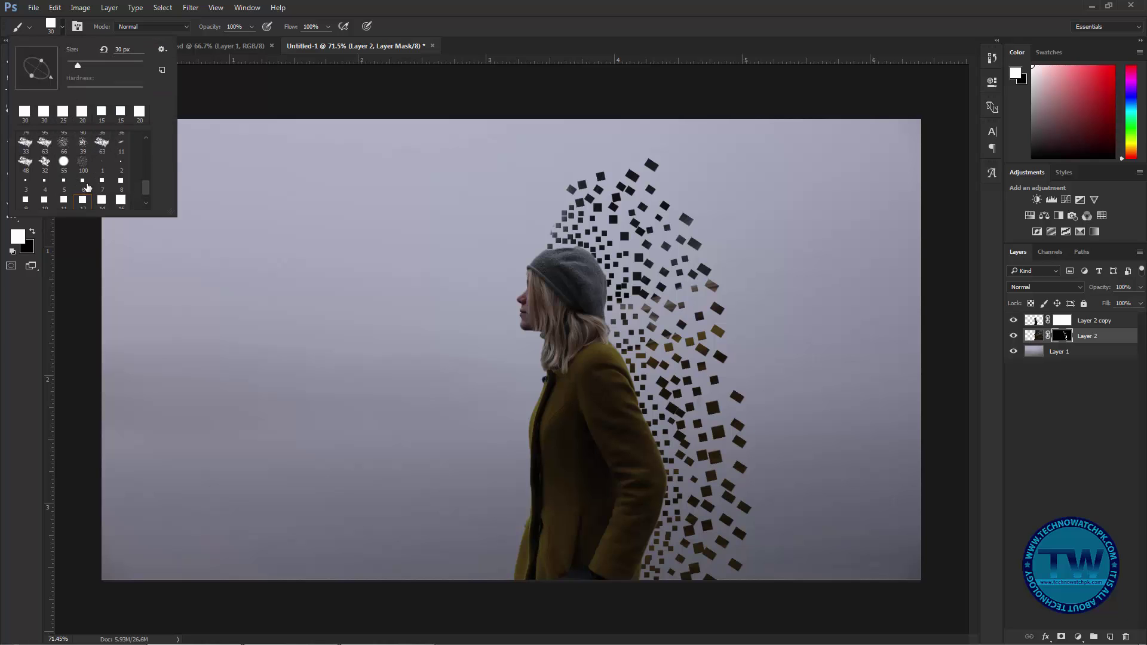
scroll(98, 190, down, 1)
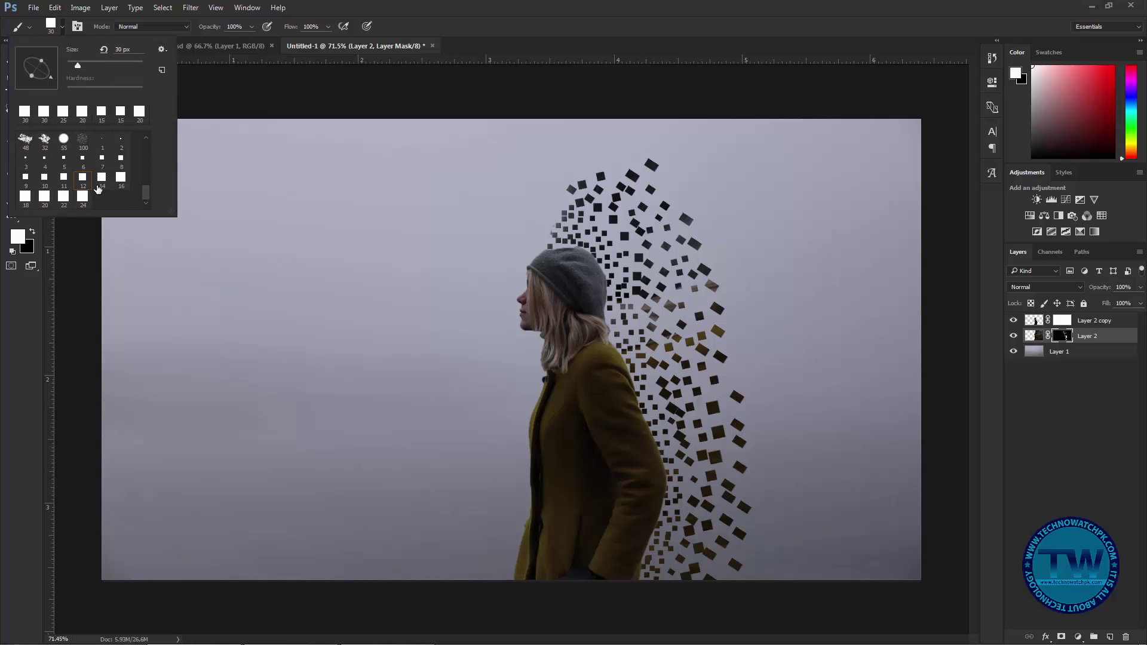
click(45, 177)
click(651, 181)
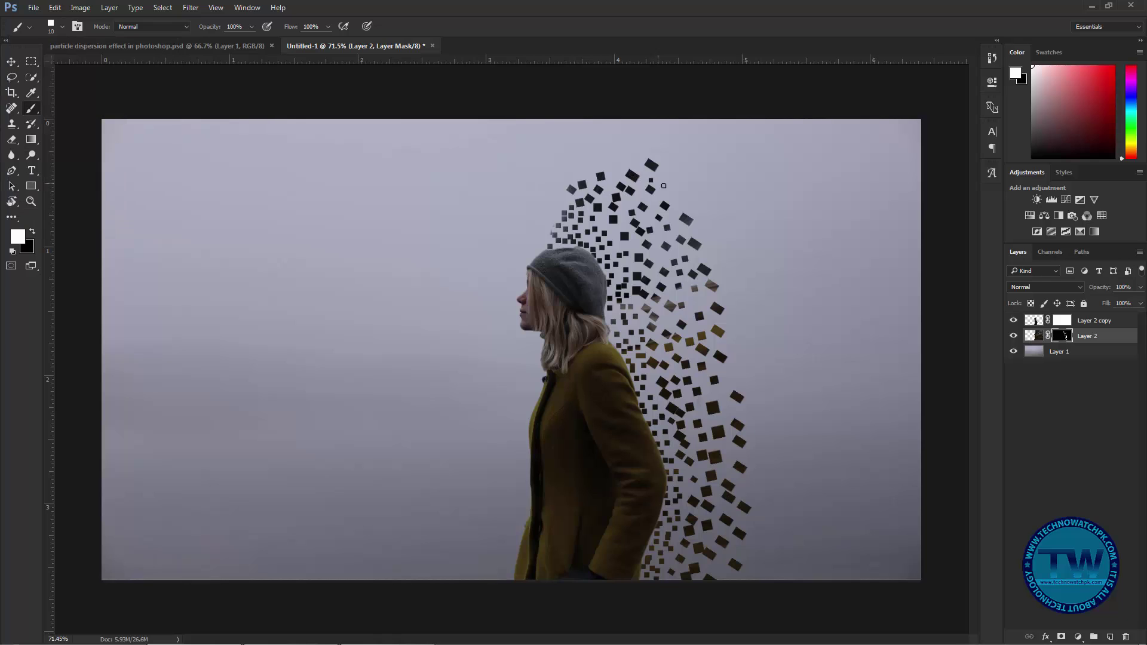
click(690, 200)
Step: Enlarge the upright square brush to 20 px and add particles above the hat and farther behind it on Layer 2's mask
key(bracketright)
click(683, 202)
click(679, 171)
click(677, 187)
click(632, 161)
click(618, 172)
click(707, 227)
click(711, 248)
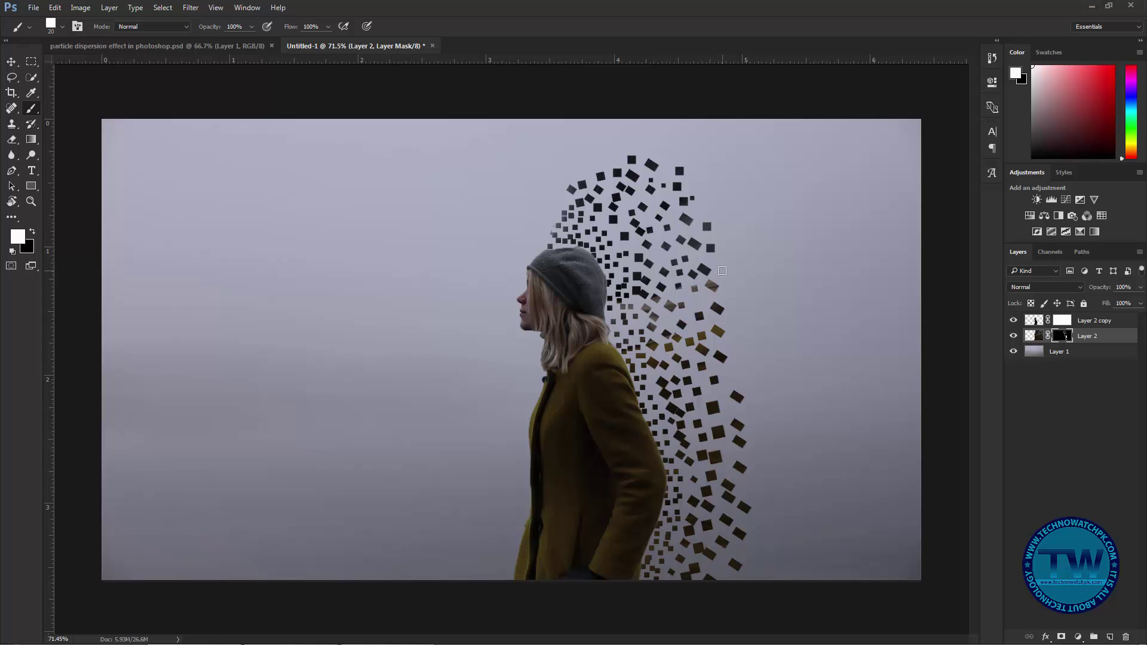
Step: Continue the outer edge of upright 20 px squares on Layer 2's mask from face height down to the upper arm
click(722, 271)
click(734, 307)
click(742, 338)
click(745, 356)
click(731, 378)
click(752, 401)
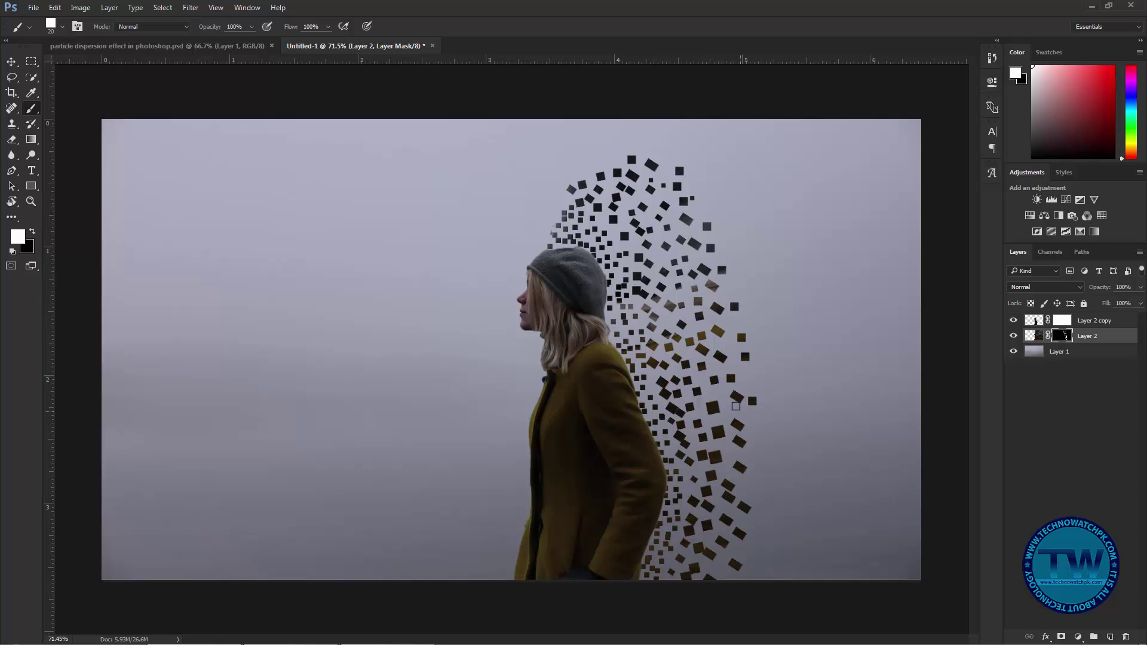
Step: Extend the upright squares on Layer 2's mask down the outer edge beside the arm to the photo's lower edge
click(754, 424)
click(763, 447)
click(758, 469)
click(764, 489)
click(765, 517)
click(755, 543)
click(758, 559)
click(751, 575)
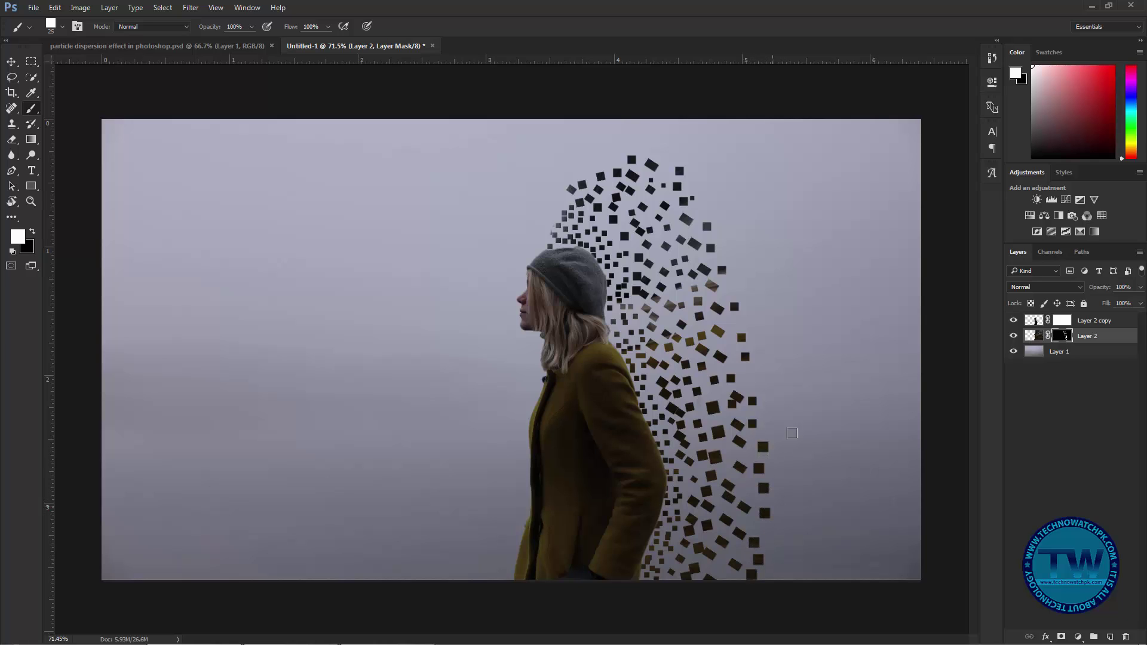
Step: Vary the brush size and add upright squares on Layer 2's mask from shoulder height up the outer edge to above the hat
key(bracketright)
click(750, 375)
key(bracketleft)
click(727, 289)
click(727, 256)
click(708, 205)
click(701, 185)
click(668, 153)
key(bracketright)
click(691, 157)
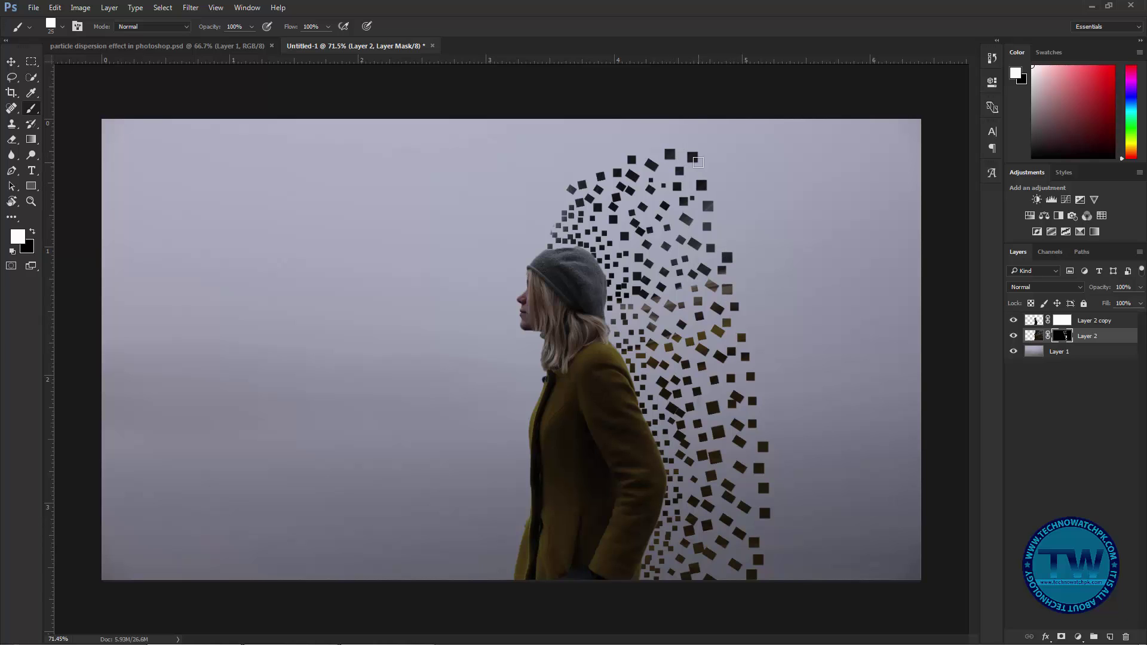
Step: Add squares on Layer 2's mask around the upper outer edge and above the hat, shrinking the brush from 25 to 10 px
click(708, 169)
click(729, 202)
click(732, 225)
key(bracketleft)
click(730, 181)
click(717, 189)
click(646, 148)
key(bracketleft)
click(617, 155)
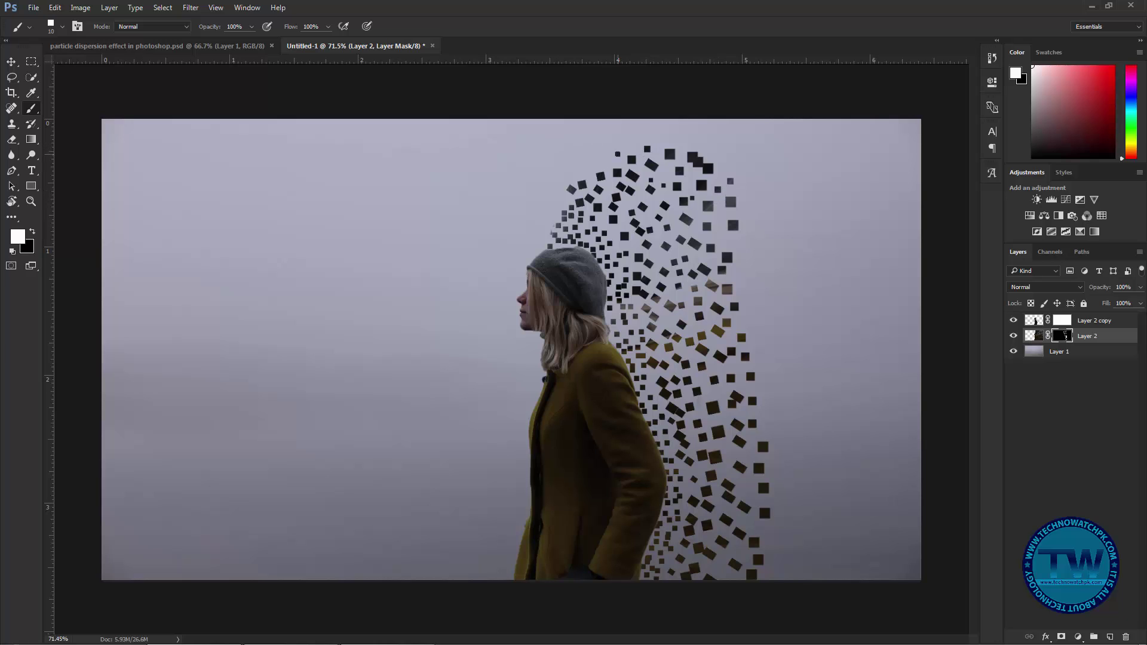
Step: Enlarge the brush to 20 px, rotate its tip, and add tilted particles far behind the head on Layer 2's mask
key(bracketright)
key(bracketright)
click(62, 26)
drag(55, 72, 43, 62)
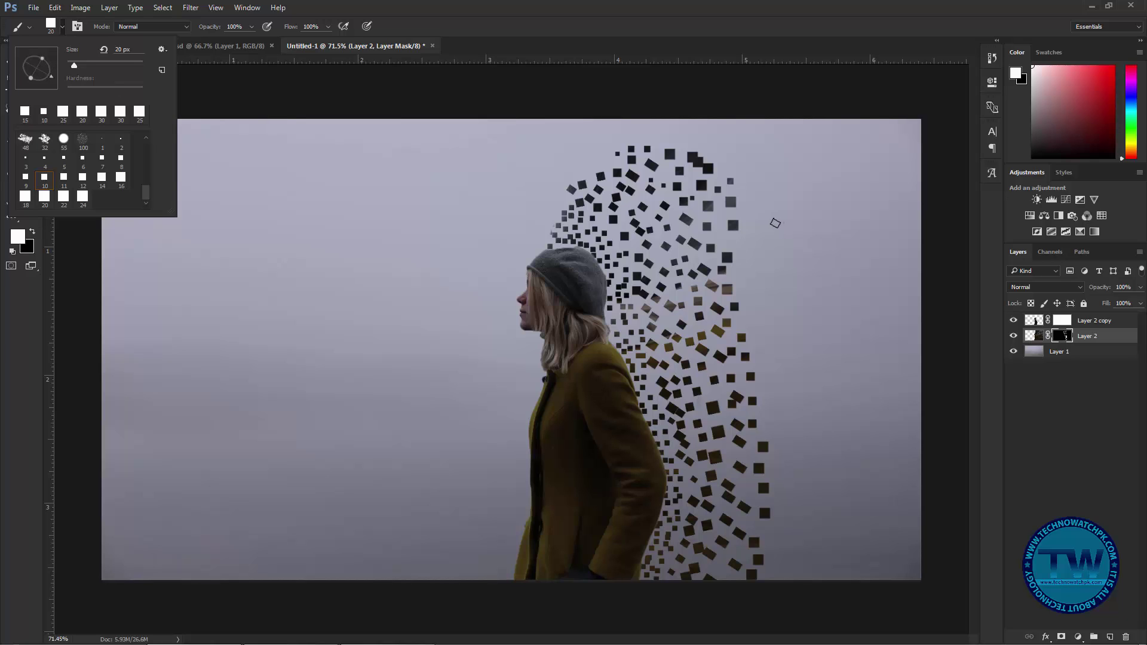
click(753, 226)
click(747, 274)
click(744, 297)
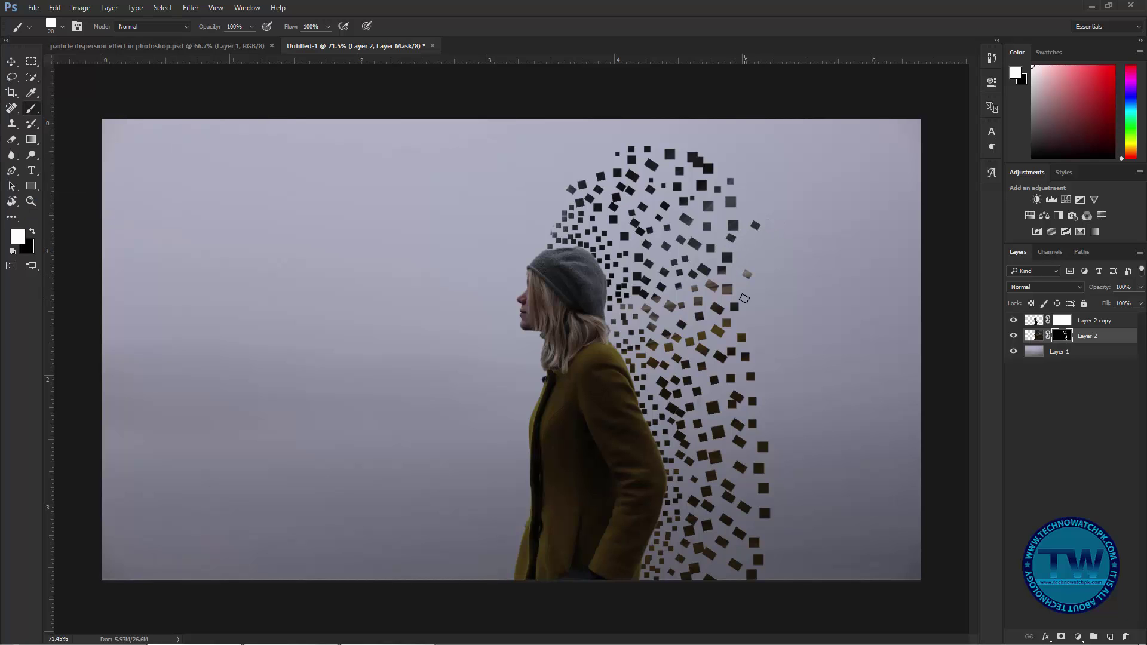
Step: Scatter tilted squares on Layer 2's mask along the outer edge beside the shoulder and upper arm
click(755, 333)
click(744, 323)
click(766, 380)
click(762, 352)
click(735, 367)
click(775, 424)
click(773, 396)
click(763, 428)
click(778, 455)
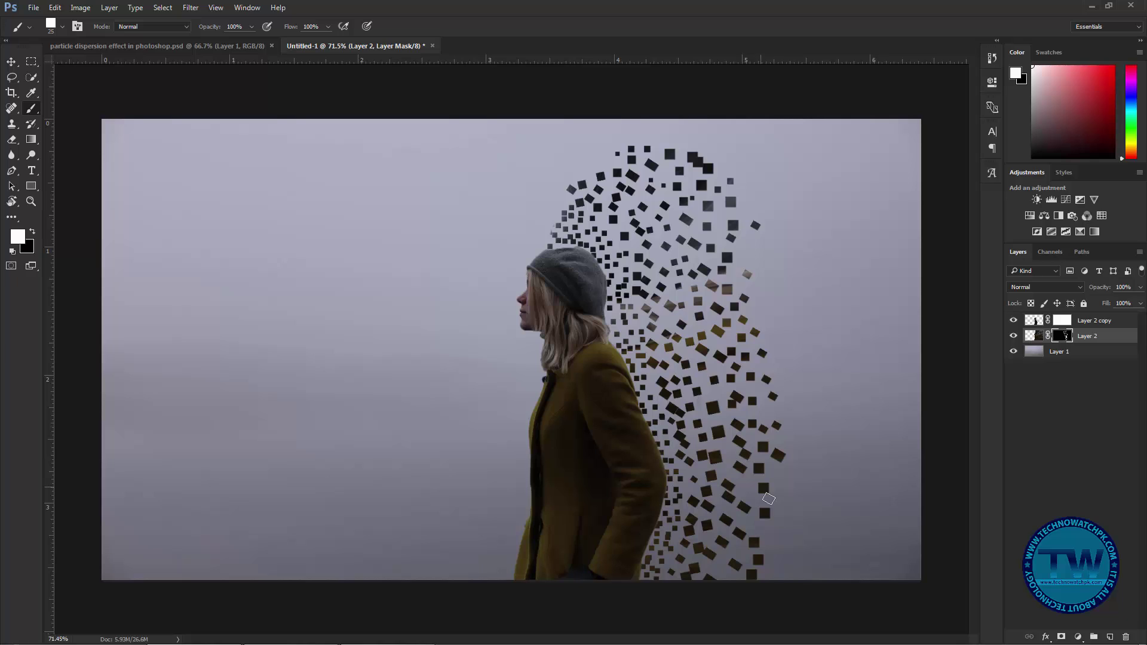
Step: Add tilted squares of varied sizes on Layer 2's mask along the outer edge from elbow height to the photo's lower edge
click(746, 486)
key(bracketleft)
click(754, 499)
click(772, 502)
click(782, 478)
key(bracketright)
click(786, 520)
click(776, 535)
key(bracketright)
click(775, 556)
click(778, 571)
Step: Add tilted squares of 30 px and smaller on Layer 2's mask far behind the head and hat
key(bracketright)
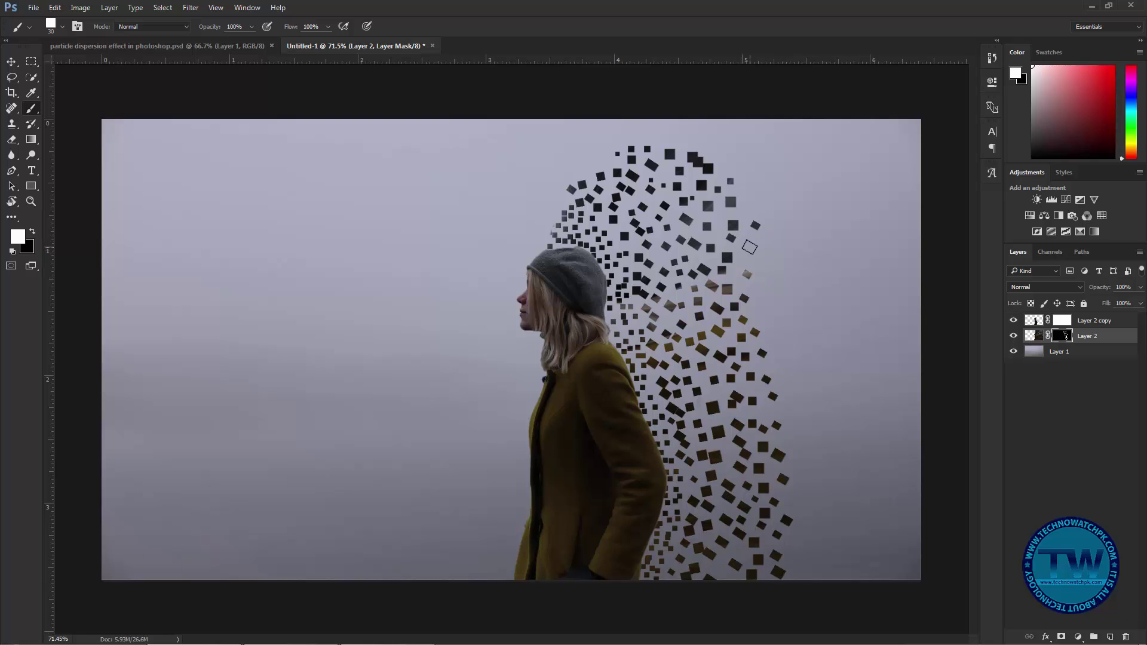
click(749, 246)
click(745, 261)
key(bracketleft)
click(752, 204)
click(735, 161)
click(768, 192)
click(791, 238)
click(781, 275)
Step: Add particles on Layer 2's mask down the outer edge from head height to the upper arm, enlarging the brush from 15 to 40 px
key(bracketleft)
key(bracketleft)
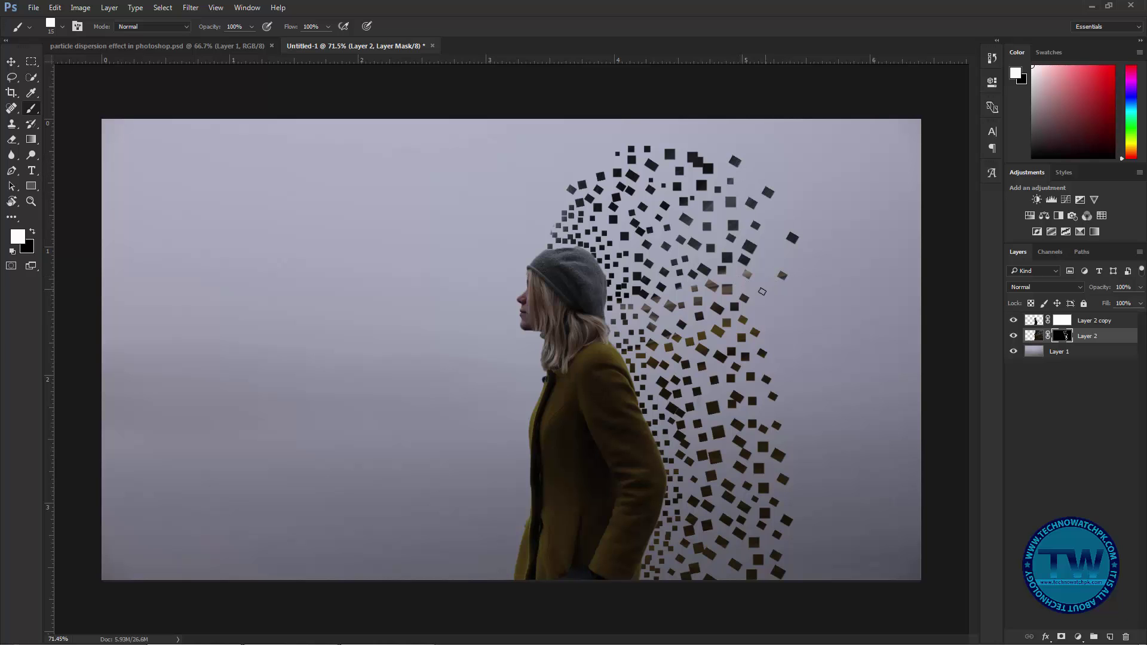
click(770, 316)
key(bracketright)
click(786, 327)
key(bracketright)
click(790, 348)
key(bracketright)
key(bracketright)
click(794, 371)
click(801, 393)
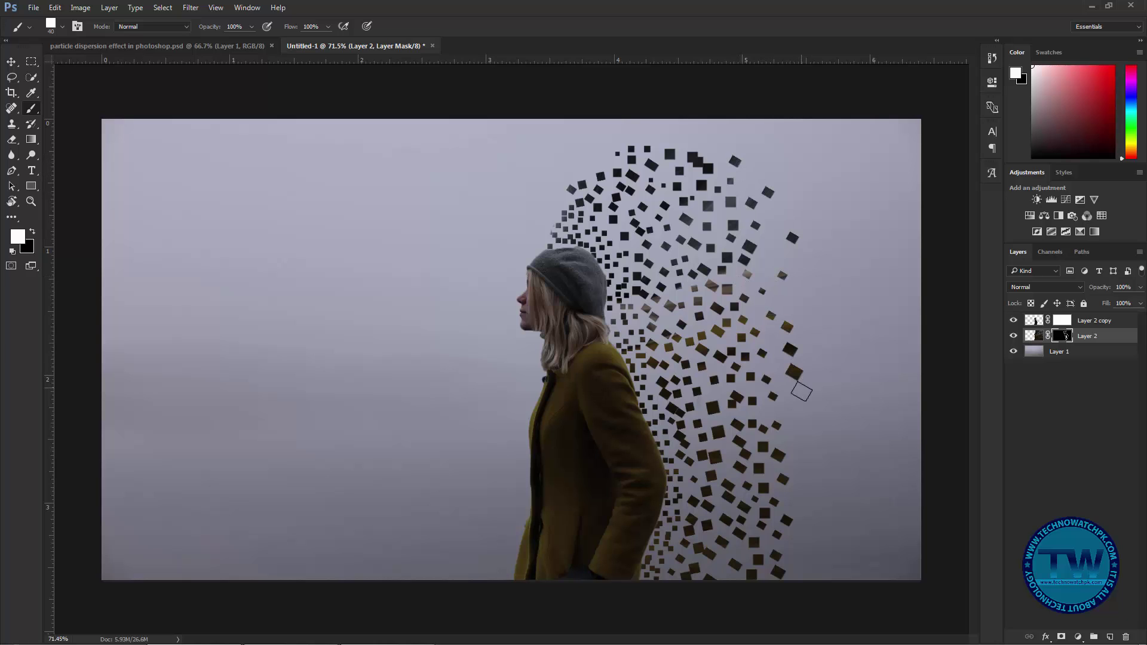
click(804, 415)
Step: Reduce the brush and fill gaps on Layer 2's mask beside the upper arm and far behind the head with smaller tilted squares
key(bracketleft)
click(785, 424)
key(bracketleft)
click(780, 407)
key(bracketleft)
key(bracketleft)
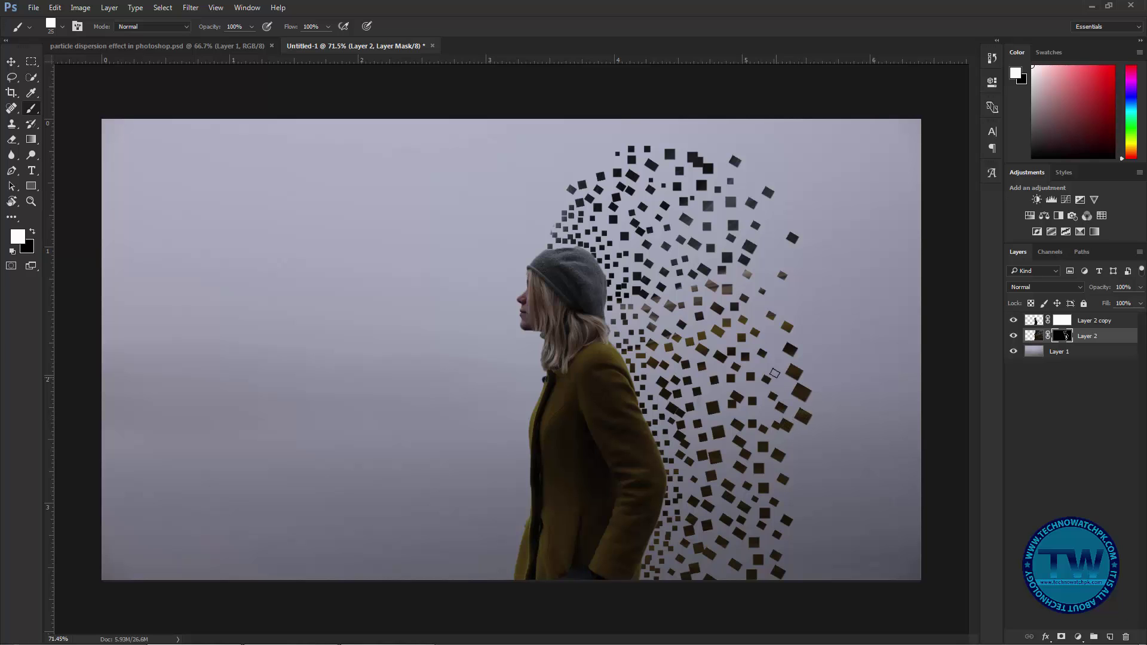
click(759, 309)
click(793, 301)
click(767, 261)
click(779, 231)
Step: Enlarge the brush to 25 px and add tilted squares on Layer 2's mask around the cloud's upper outer edge
key(bracketright)
click(792, 206)
click(745, 175)
click(718, 145)
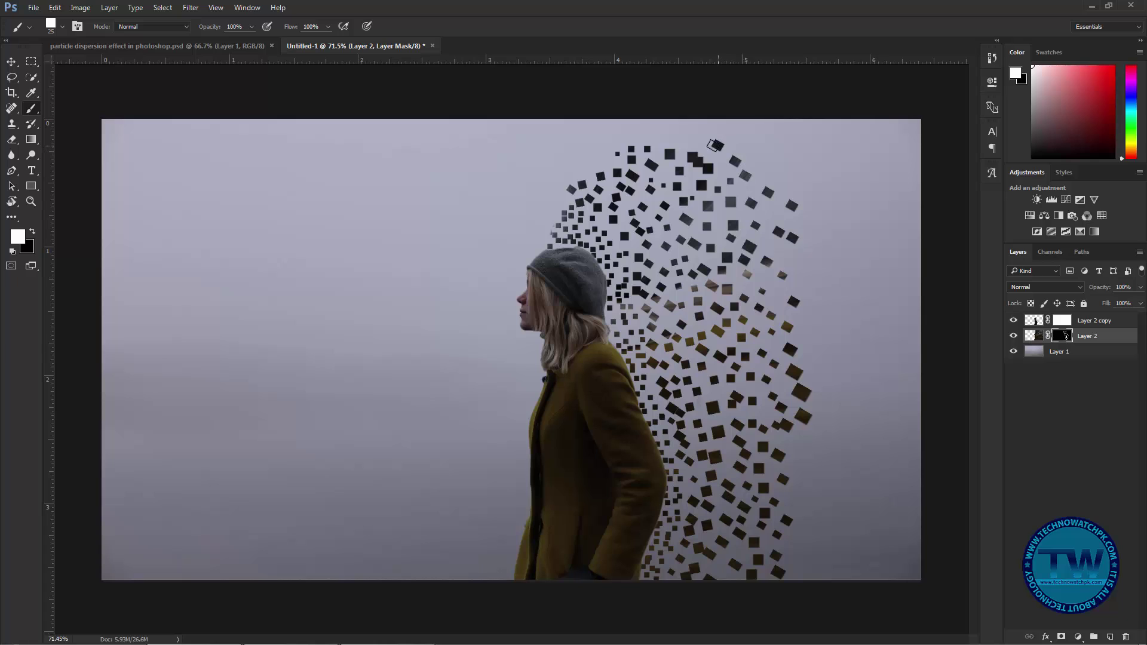
Step: Add a sparse outer arc of tilted squares on Layer 2's mask, from above hat height down to the lower arm, enlarging the brush partway
click(819, 140)
click(830, 184)
click(853, 260)
click(854, 310)
click(857, 363)
key(bracketright)
click(865, 410)
click(860, 434)
click(849, 461)
click(839, 475)
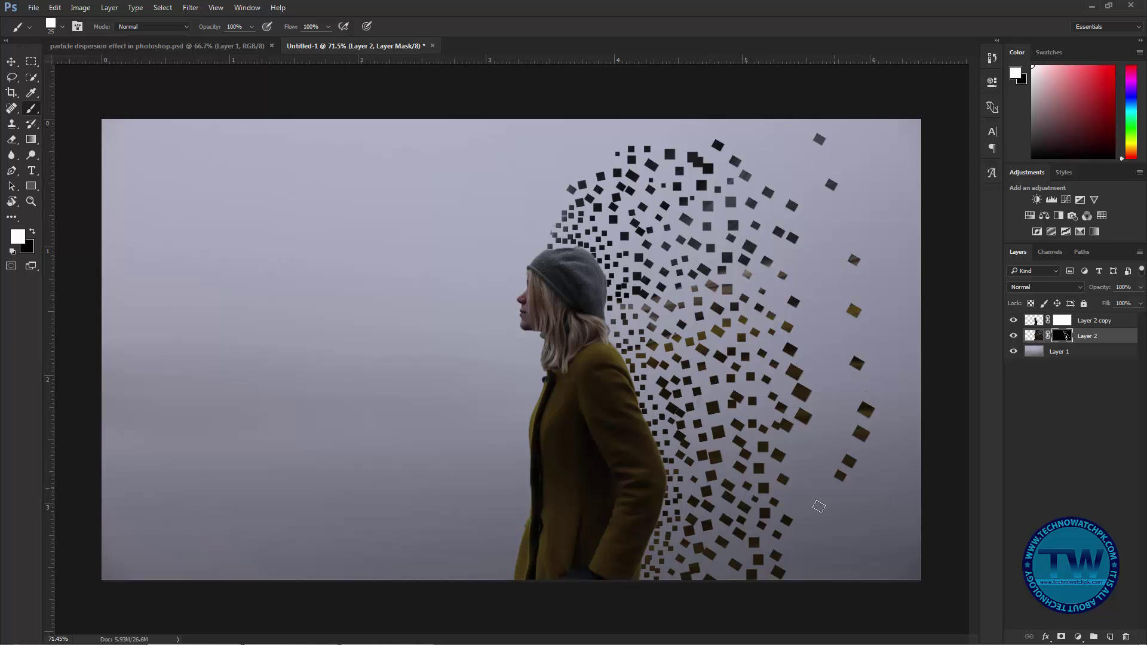
Step: Add tilted squares on Layer 2's mask inside the outer arc, from the lower arm up to shoulder height, enlarging the brush to 40 px
key(bracketleft)
click(817, 509)
click(811, 490)
click(811, 473)
click(822, 452)
click(833, 425)
key(bracketright)
click(833, 398)
click(827, 355)
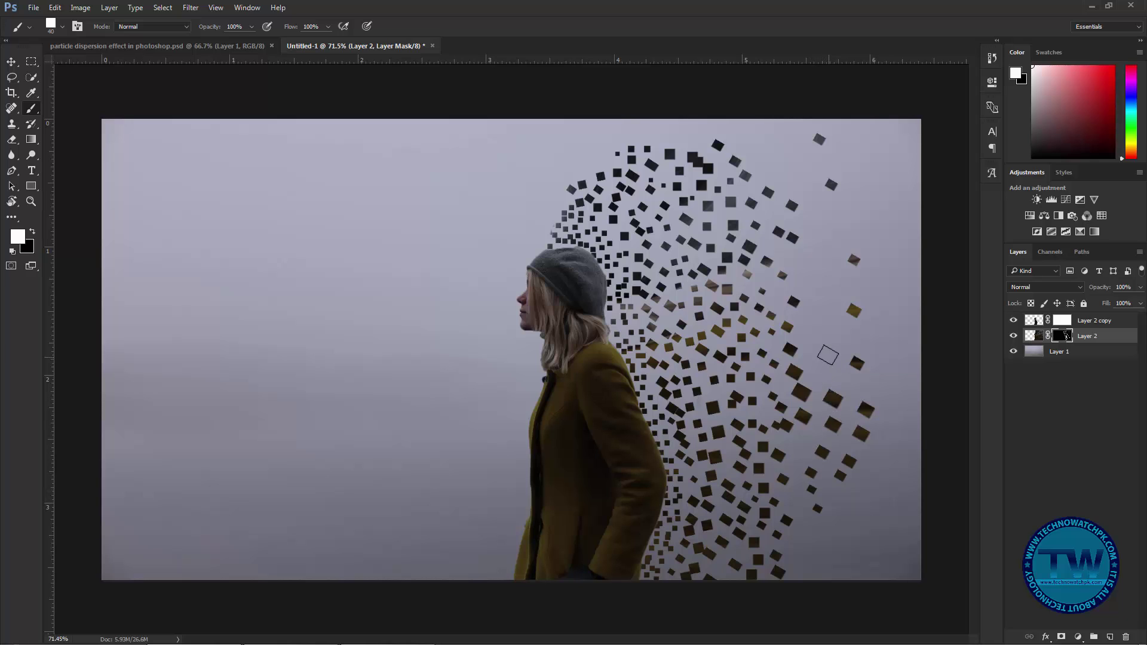
Step: Continue the tilted squares on Layer 2's mask inside the outer arc, from shoulder height up past the hat, with a smaller brush
click(826, 320)
click(827, 294)
click(823, 263)
click(822, 238)
click(827, 216)
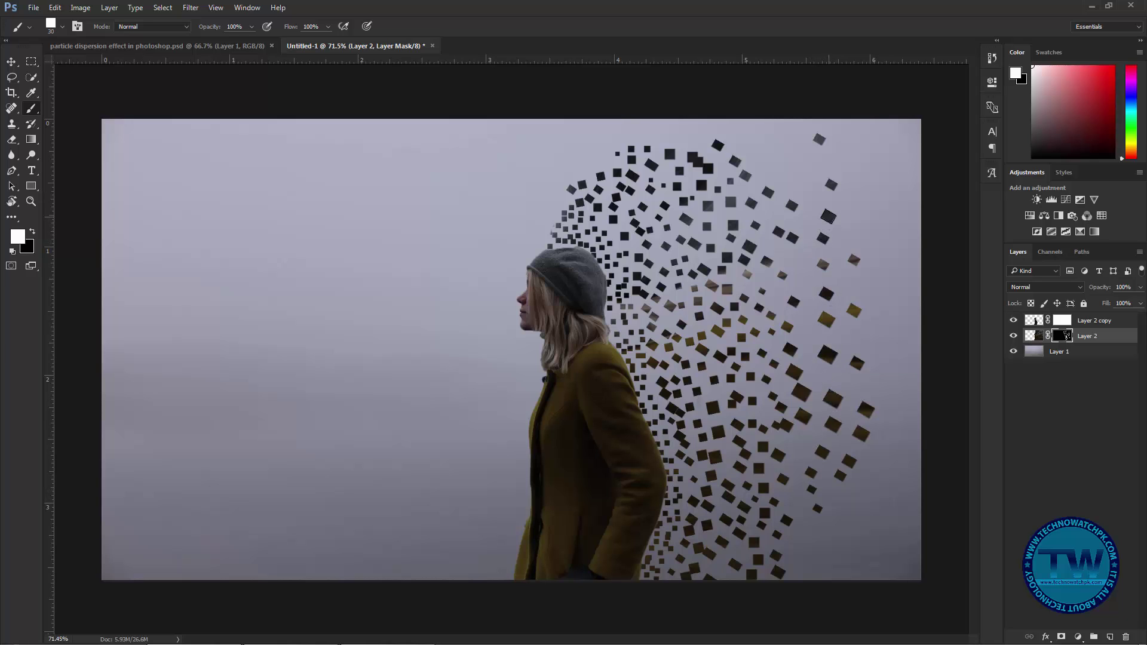
click(851, 219)
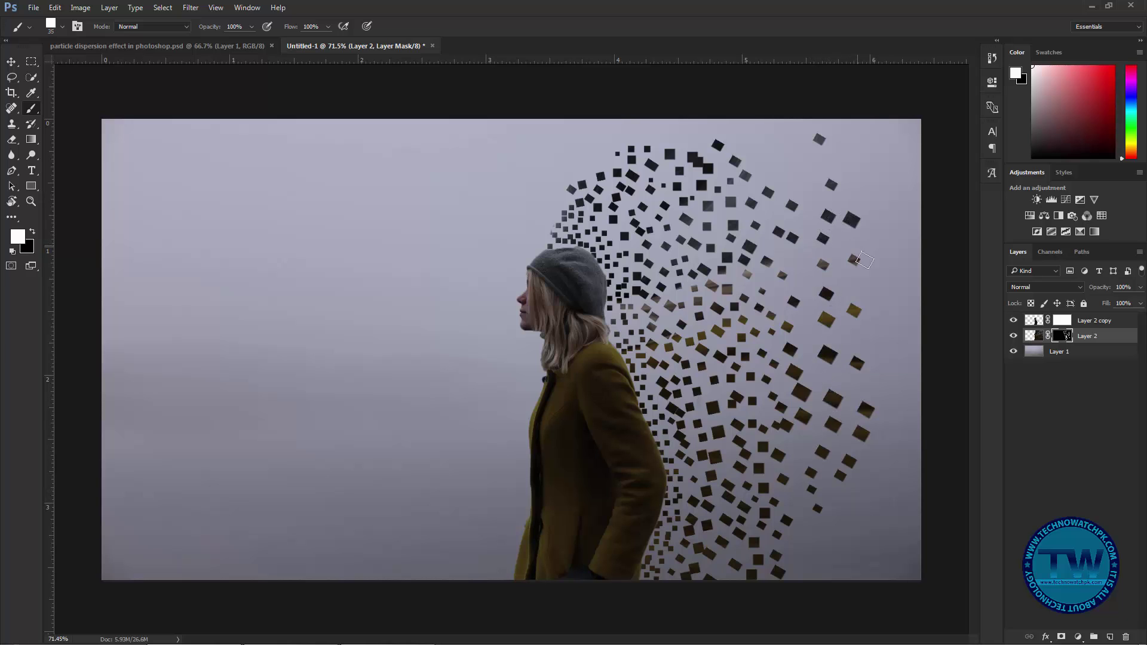
Step: Change the square brush's angle and fill gaps in the outer cloud on Layer 2's mask from face height to the photo's lower edge, varying the size
click(62, 26)
drag(45, 79, 37, 80)
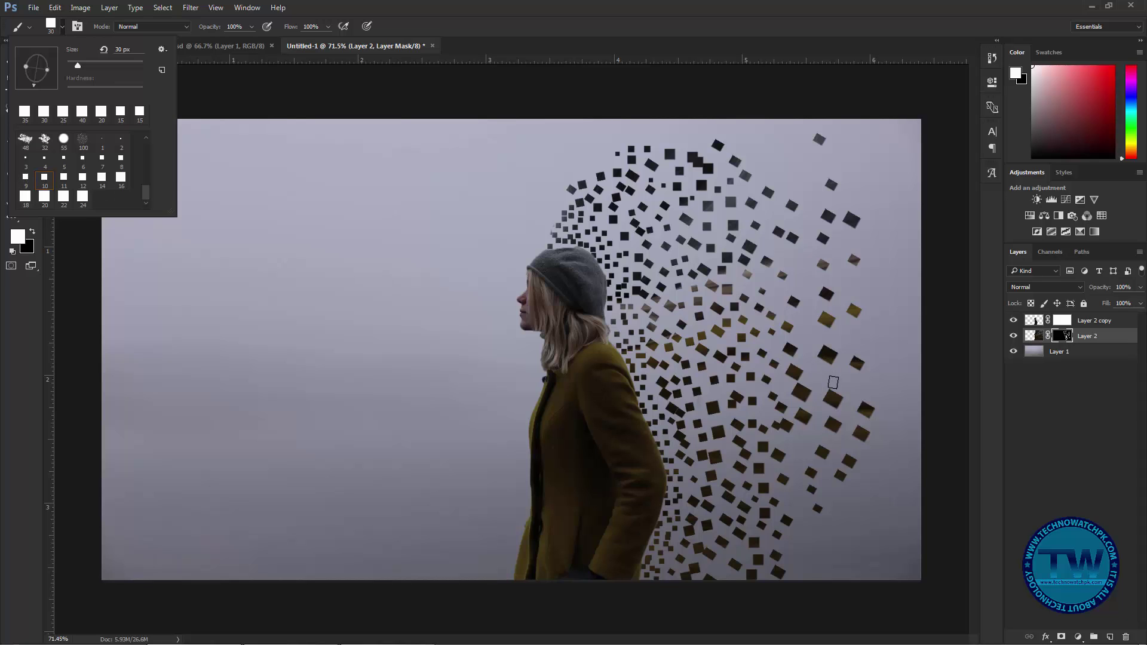
key(bracketleft)
mouse_move(832, 382)
mouse_down()
mouse_move(803, 270)
mouse_move(852, 292)
mouse_move(877, 342)
mouse_move(838, 336)
mouse_move(853, 421)
mouse_move(850, 412)
mouse_move(816, 431)
mouse_move(799, 446)
mouse_move(810, 466)
mouse_move(802, 462)
mouse_up()
key(bracketright)
key(bracketleft)
key(bracketleft)
key(bracketleft)
key(bracketleft)
key(bracketright)
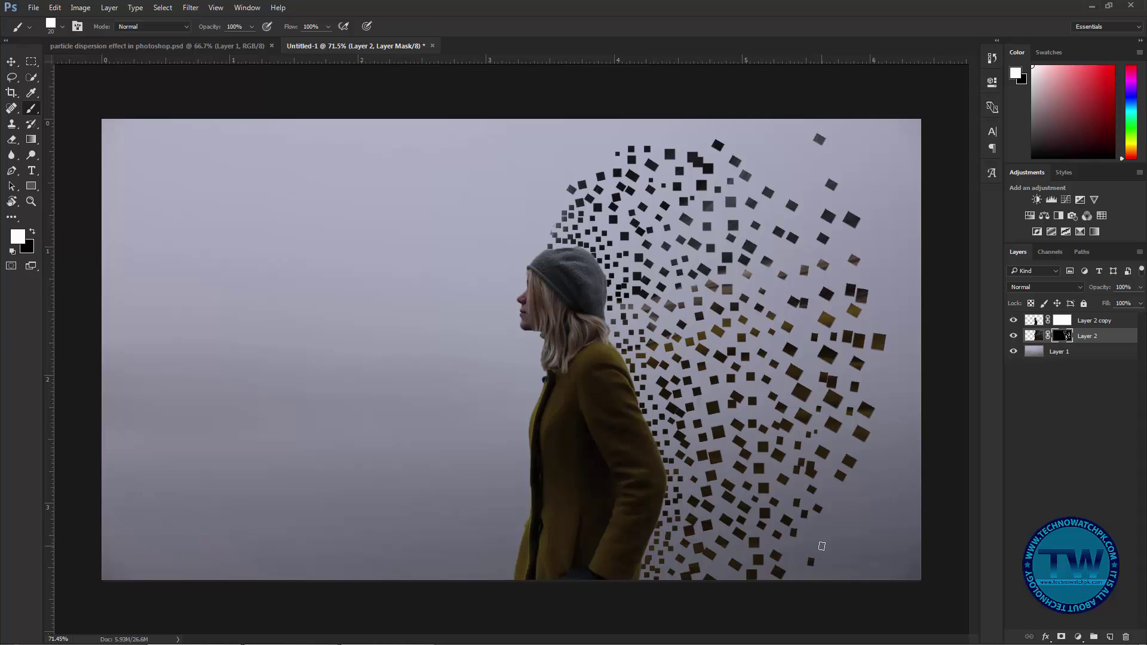
drag(821, 546, 796, 596)
Step: Rotate the brush tip again and extend the lower outer cloud on Layer 2's mask toward the photo's side edge with squares of about 20 px
click(62, 27)
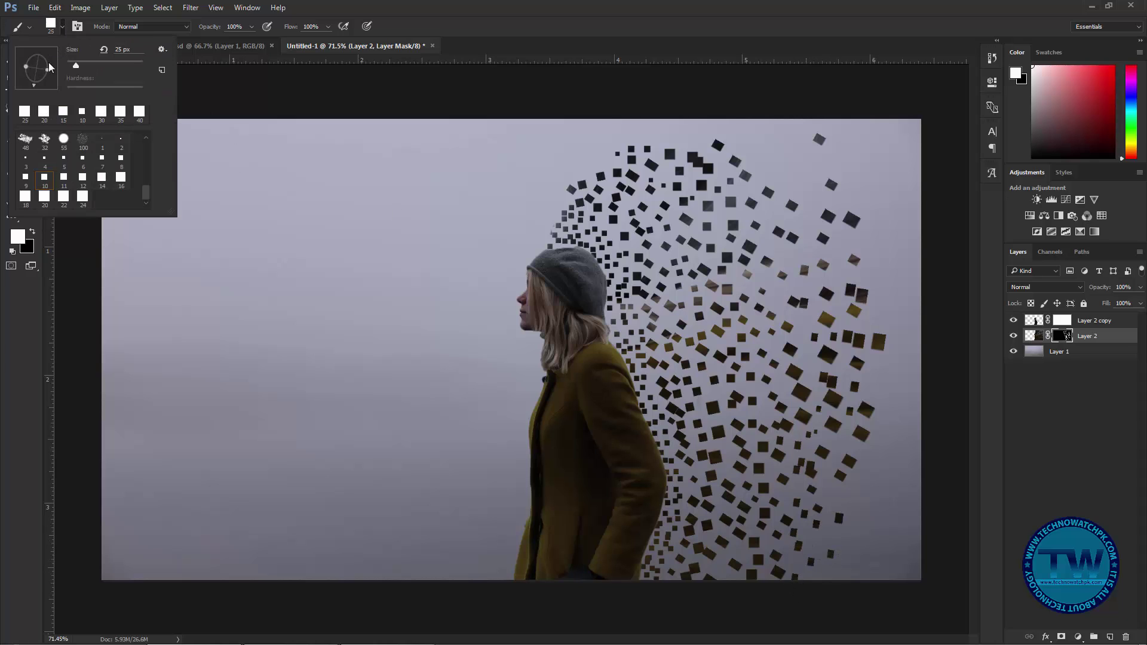
drag(49, 67, 51, 70)
key(bracketleft)
mouse_move(883, 394)
mouse_down()
mouse_move(882, 481)
mouse_move(838, 494)
mouse_move(858, 533)
mouse_move(823, 577)
mouse_up()
key(bracketright)
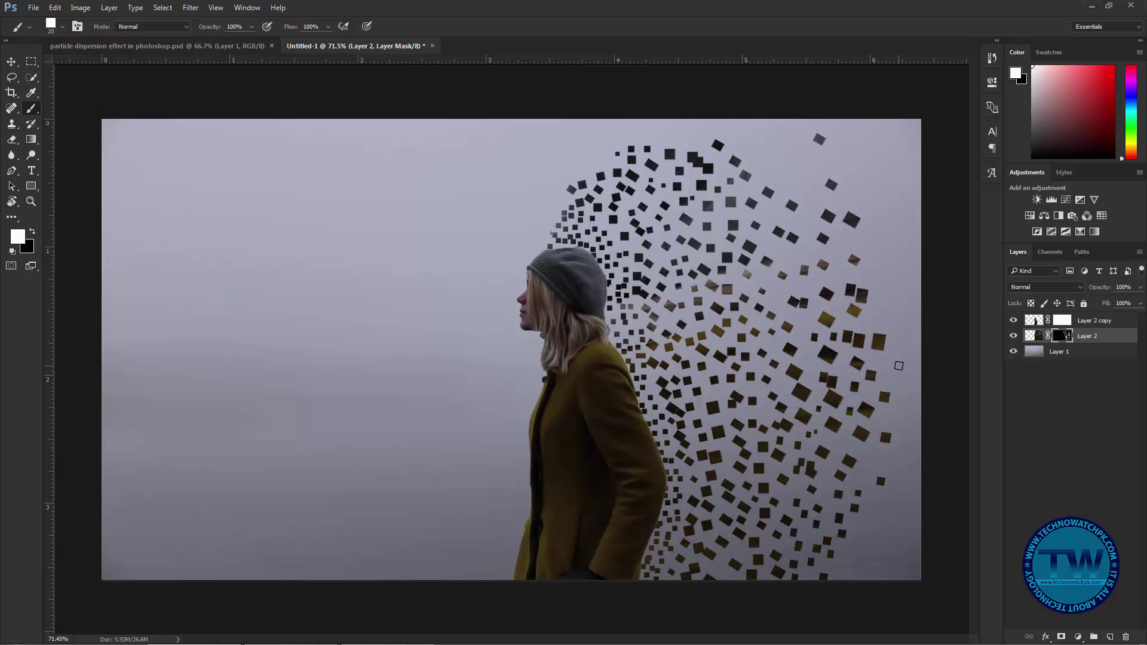
mouse_move(898, 366)
mouse_down()
mouse_move(901, 429)
mouse_move(885, 421)
mouse_move(860, 493)
mouse_move(859, 513)
mouse_move(872, 513)
mouse_move(844, 429)
mouse_move(842, 441)
mouse_move(894, 465)
mouse_move(907, 522)
mouse_move(884, 515)
mouse_move(846, 577)
mouse_move(846, 551)
mouse_move(874, 574)
mouse_move(883, 546)
mouse_move(843, 574)
mouse_up()
key(bracketleft)
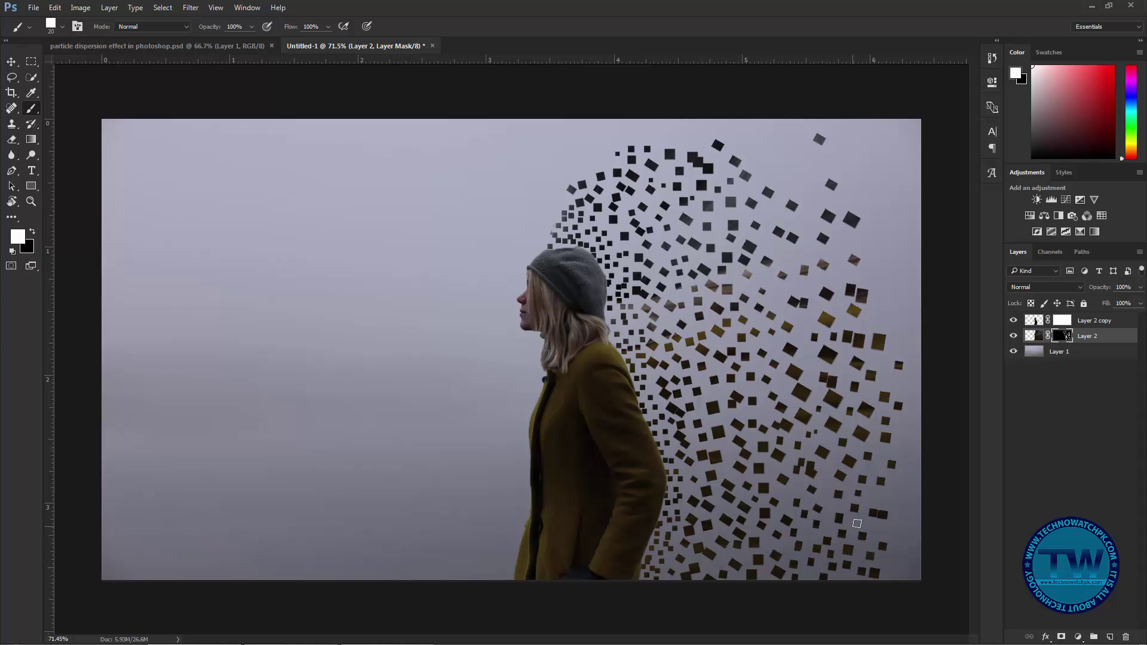
mouse_move(860, 524)
mouse_down()
mouse_move(894, 502)
mouse_move(889, 491)
mouse_move(923, 530)
mouse_move(906, 570)
mouse_move(882, 526)
mouse_move(904, 565)
mouse_move(889, 563)
mouse_move(903, 506)
mouse_up()
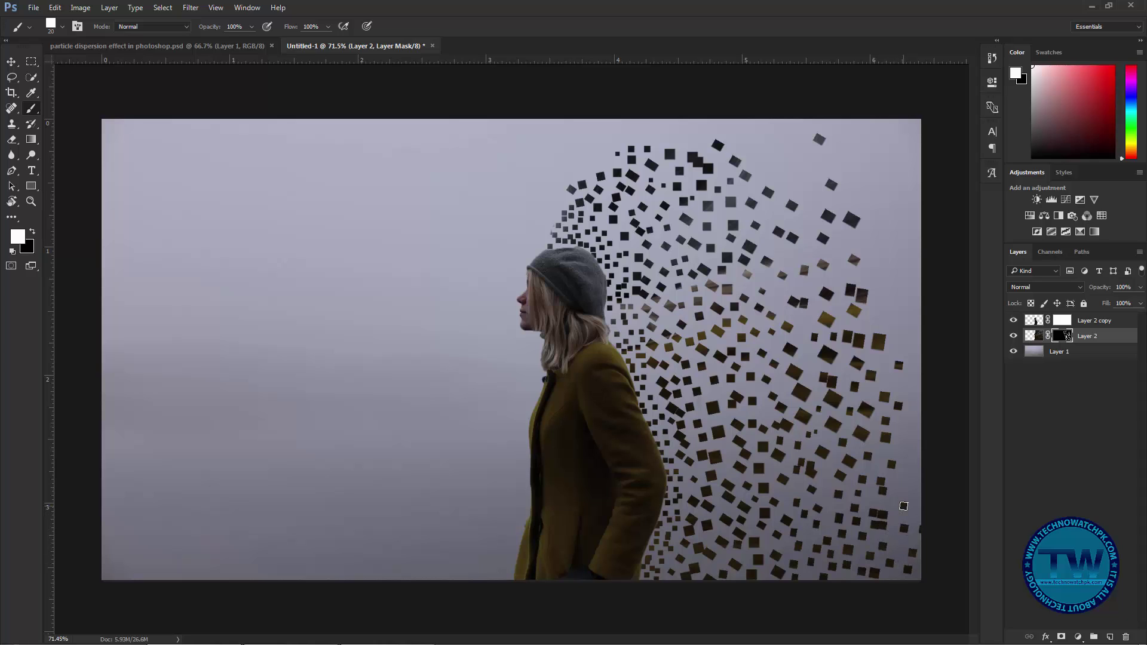
Step: Add squares of varied size on Layer 2's mask up the photo's side edge and across the area above the head
mouse_move(900, 545)
mouse_down()
mouse_move(911, 382)
mouse_move(893, 383)
mouse_move(882, 362)
mouse_move(899, 348)
mouse_move(883, 297)
mouse_move(904, 296)
mouse_move(901, 315)
mouse_move(891, 261)
mouse_move(874, 244)
mouse_move(792, 255)
mouse_move(803, 194)
mouse_move(770, 210)
mouse_move(798, 183)
mouse_move(787, 172)
mouse_move(740, 142)
mouse_move(651, 130)
mouse_move(735, 125)
mouse_move(695, 126)
mouse_move(758, 130)
mouse_move(808, 161)
mouse_move(796, 127)
mouse_move(803, 145)
mouse_move(782, 182)
mouse_move(821, 195)
mouse_move(817, 173)
mouse_move(842, 165)
mouse_move(902, 271)
mouse_move(856, 240)
mouse_move(878, 224)
mouse_move(902, 248)
mouse_move(910, 129)
mouse_move(893, 147)
mouse_move(883, 197)
mouse_move(848, 192)
mouse_move(841, 170)
mouse_move(806, 152)
mouse_move(766, 150)
mouse_move(771, 139)
mouse_move(820, 130)
mouse_move(896, 136)
mouse_move(847, 146)
mouse_move(874, 180)
mouse_up()
key([)
key([)
key(])
key([)
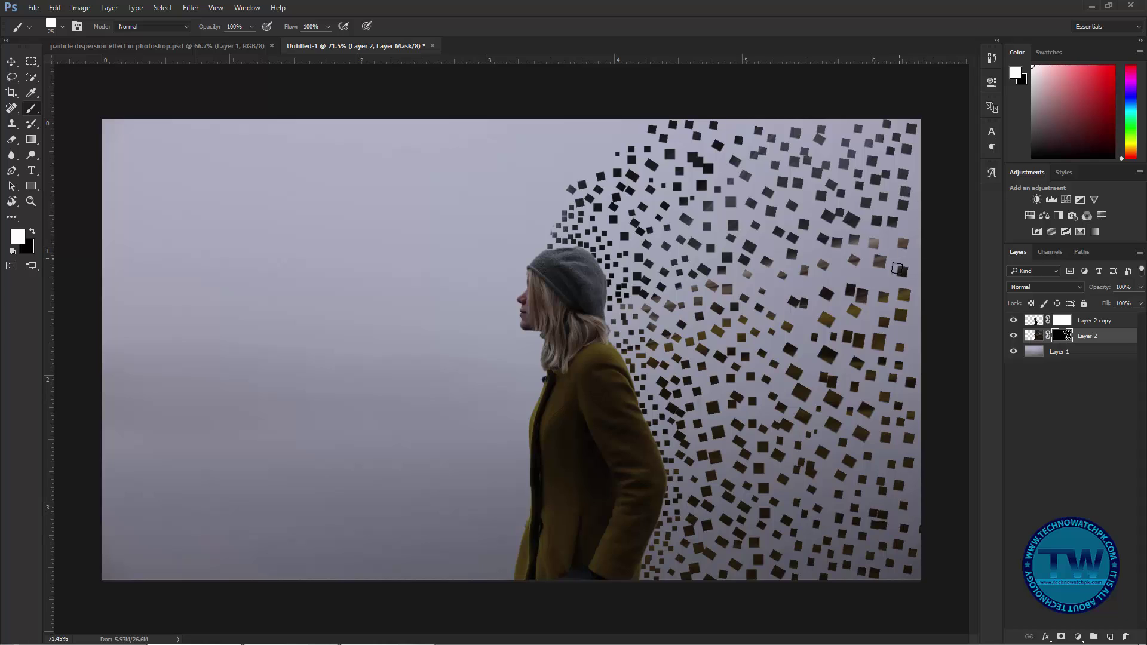
key(bracketright)
key(bracketleft)
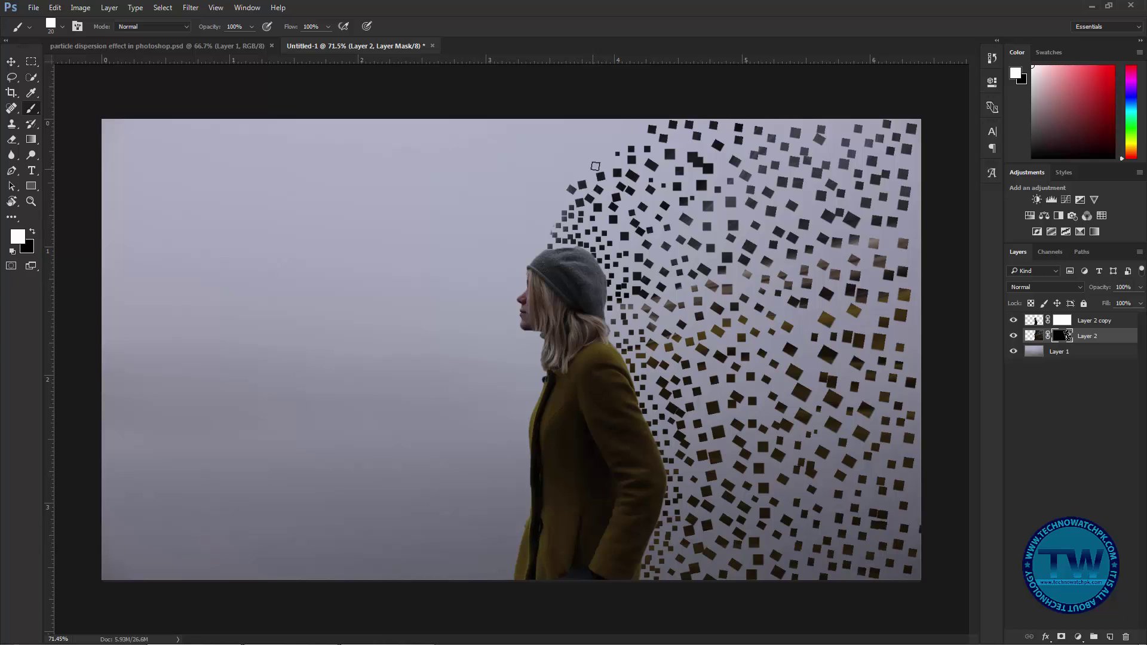
Step: Add 20 px squares on Layer 2's mask along the cloud's upper front edge and in gaps near the photo's outer side and upper edges
mouse_move(594, 166)
mouse_down()
mouse_move(632, 130)
mouse_move(681, 144)
mouse_up()
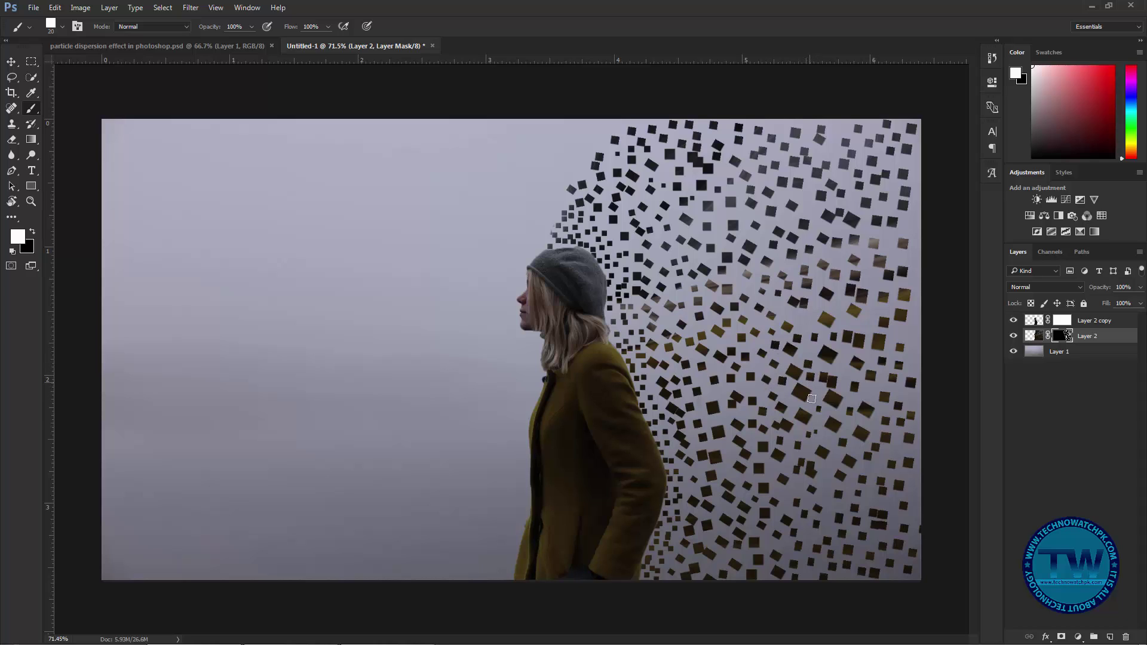
key(bracketright)
key(bracketleft)
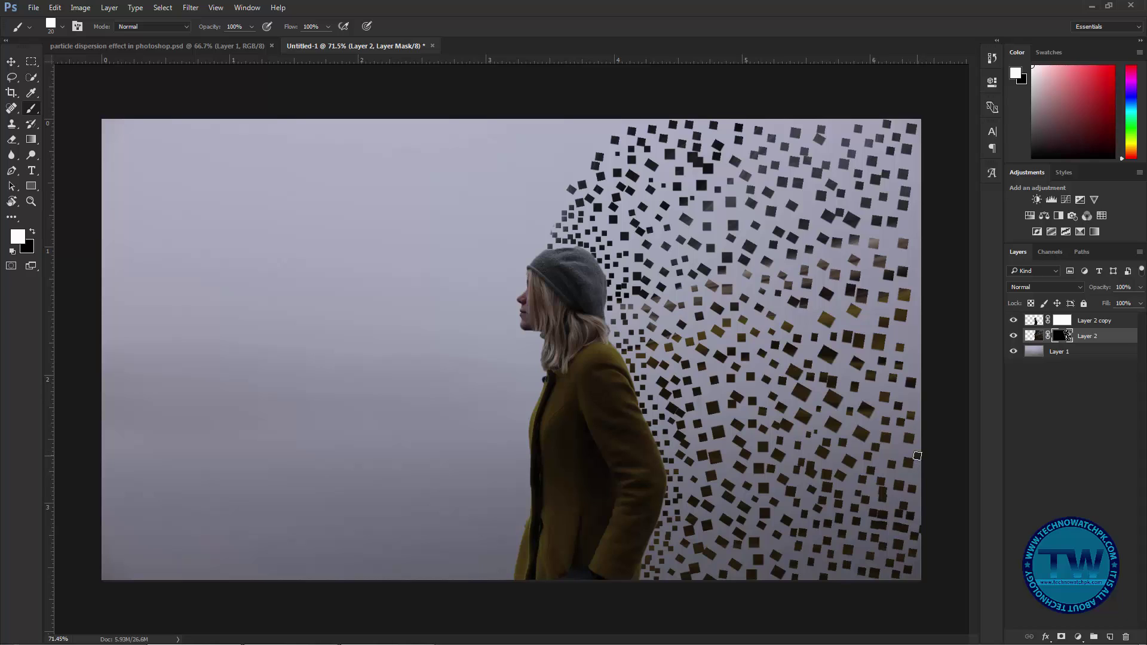
key(bracketleft)
key(bracketright)
mouse_move(912, 279)
mouse_down()
mouse_move(915, 168)
mouse_move(876, 163)
mouse_up()
mouse_move(814, 144)
mouse_down()
mouse_move(769, 123)
mouse_move(823, 152)
mouse_move(855, 120)
mouse_up()
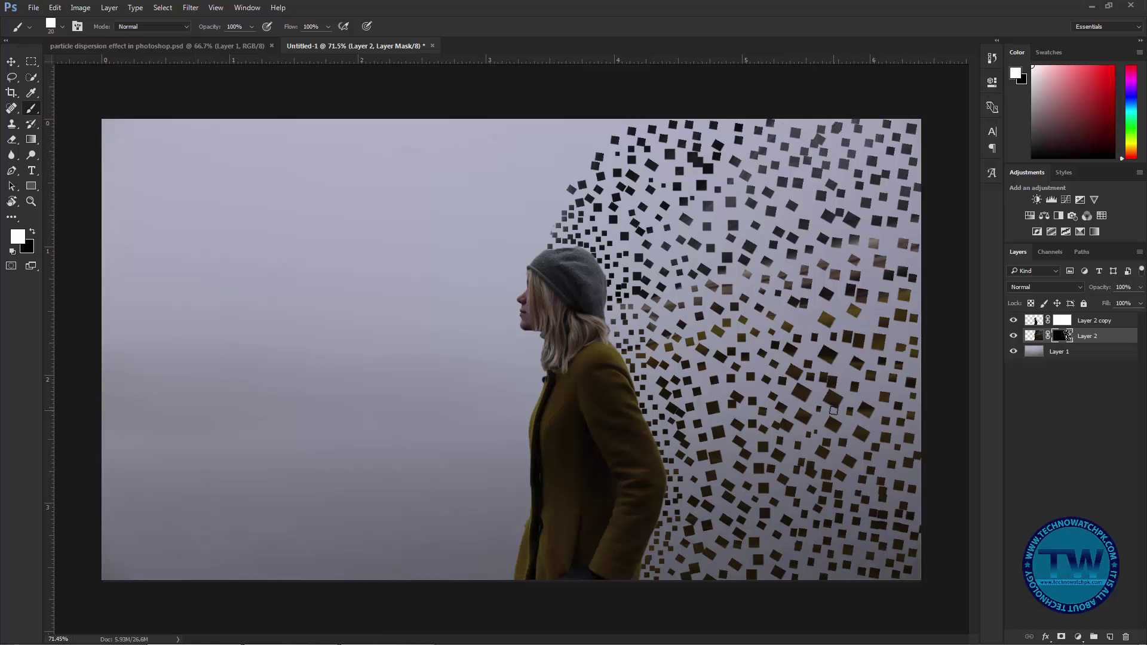
Step: Rotate the brush tip, reduce it to 15 px and fill gaps on Layer 2's mask behind the hat and shoulder
key(bracketright)
click(62, 26)
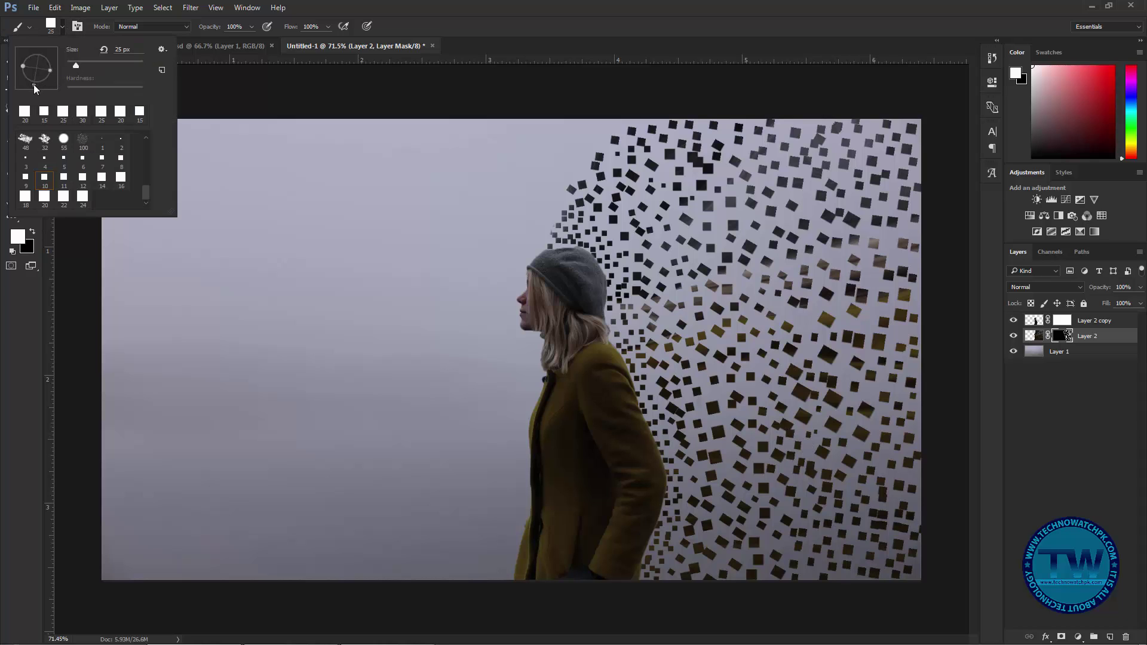
mouse_move(45, 85)
mouse_down()
mouse_move(105, 62)
mouse_move(116, 73)
mouse_up()
click(708, 261)
key(bracketleft)
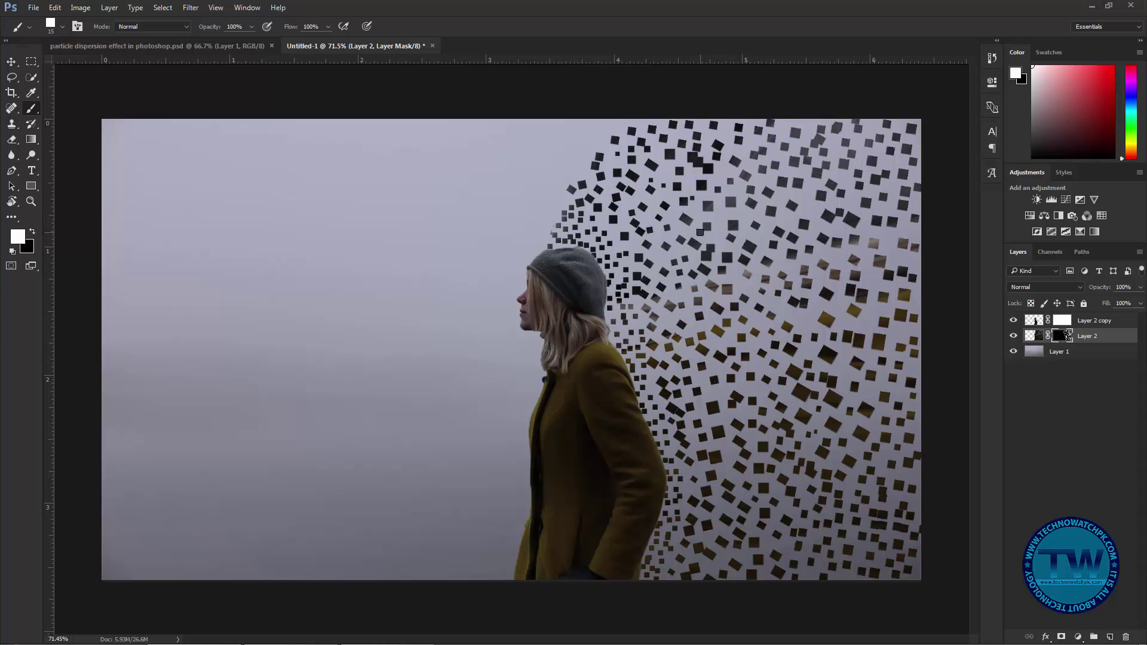
mouse_move(672, 210)
mouse_down()
mouse_move(779, 222)
mouse_move(760, 269)
mouse_move(777, 310)
mouse_up()
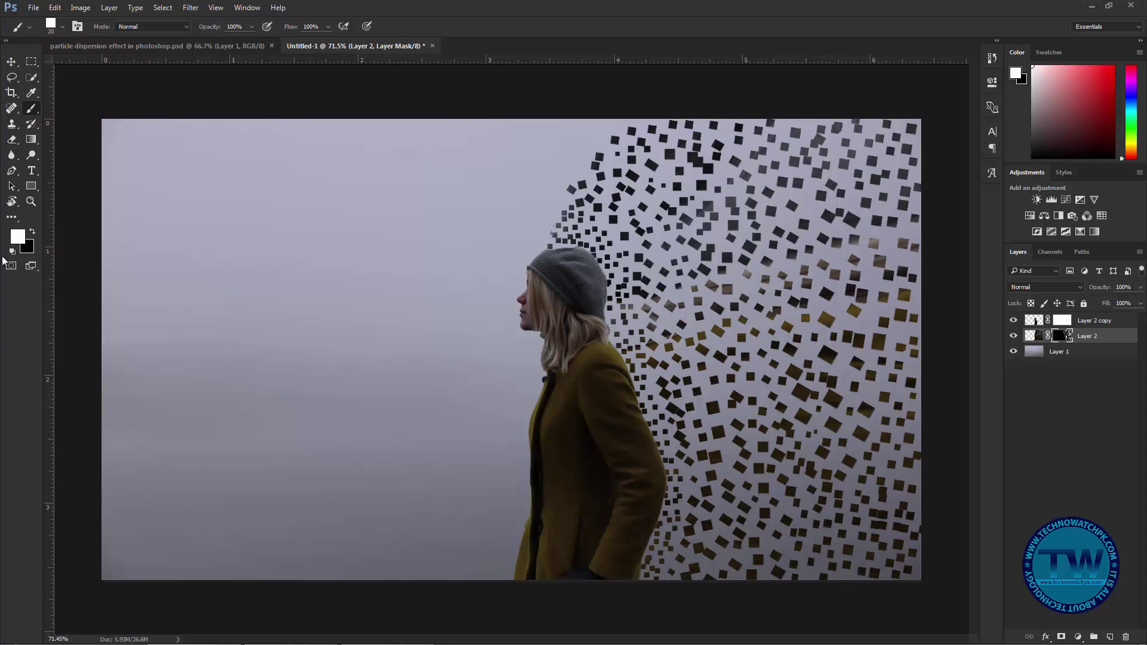
Step: Paint black squares with a 15 px brush on Layer 2's mask to cut into overlapping and oversized particles across the cloud
click(31, 232)
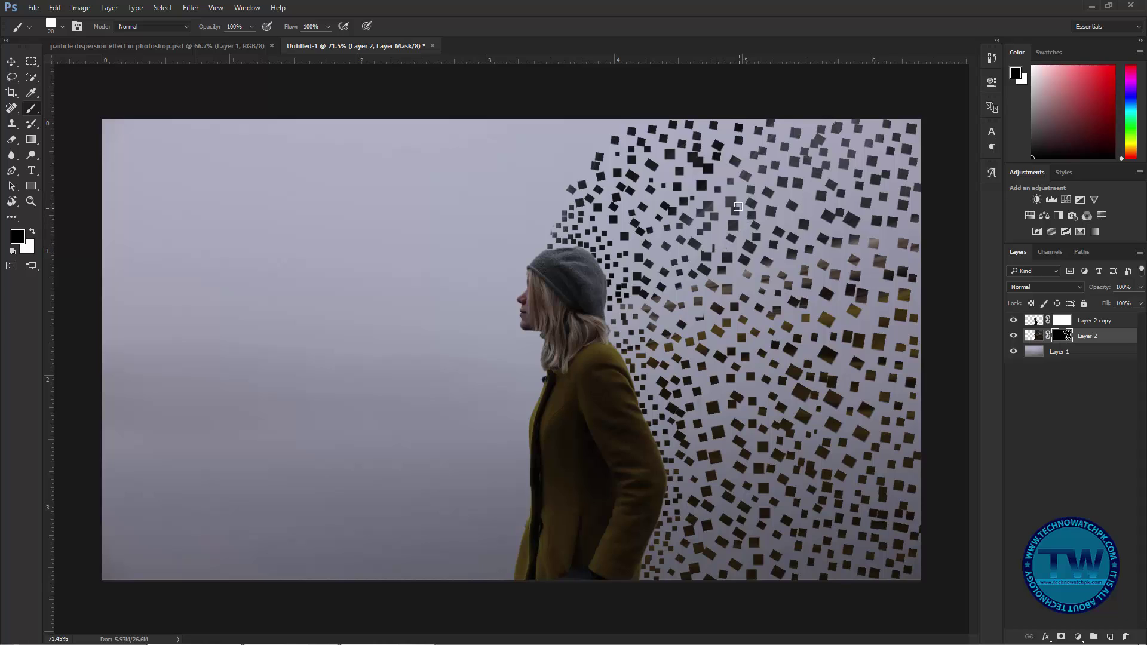
key(bracketleft)
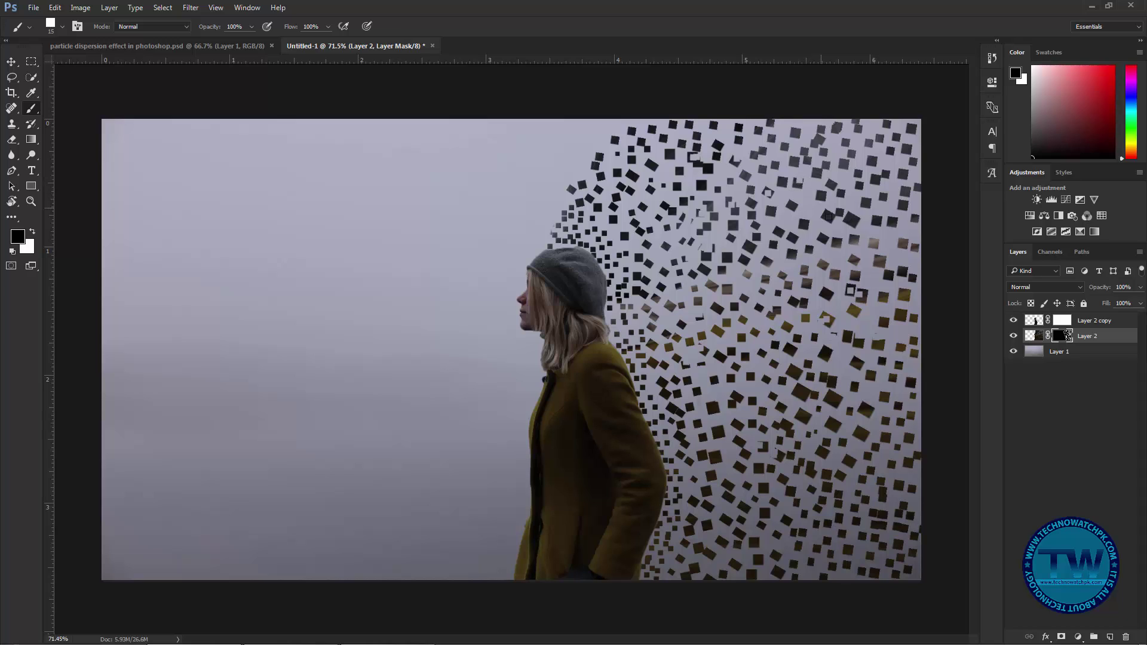
drag(848, 219, 849, 226)
Step: Switch back to white and add 15 px squares on Layer 2's mask in the remaining gaps throughout the cloud
key(x)
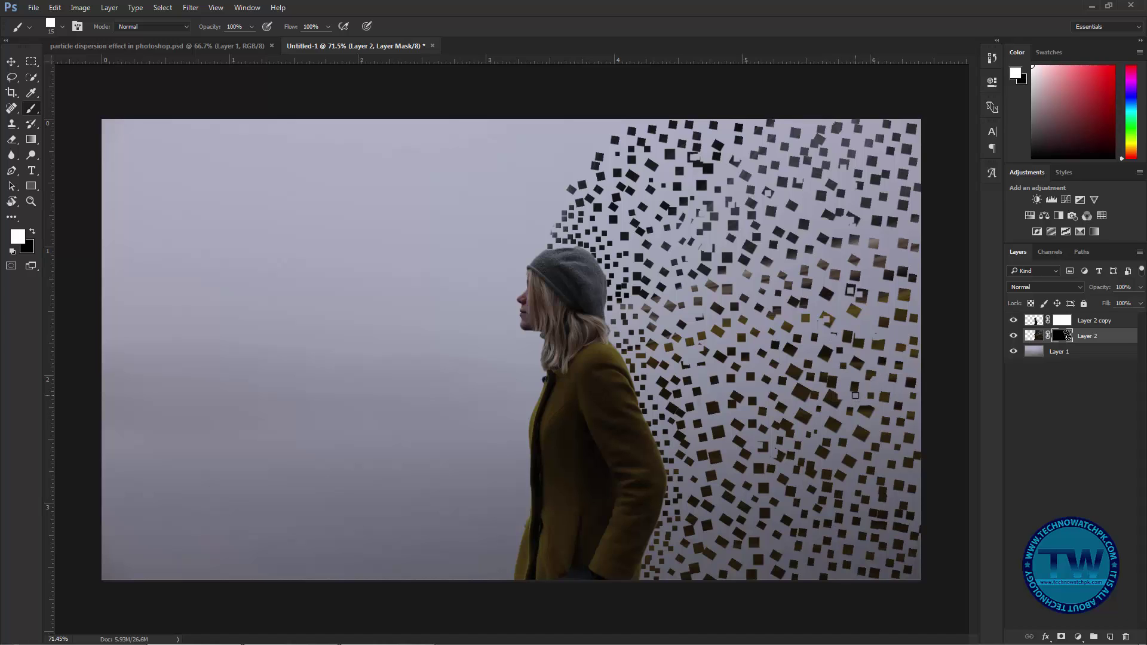
mouse_move(874, 285)
mouse_down()
mouse_move(874, 311)
mouse_move(906, 232)
mouse_up()
drag(825, 227, 785, 225)
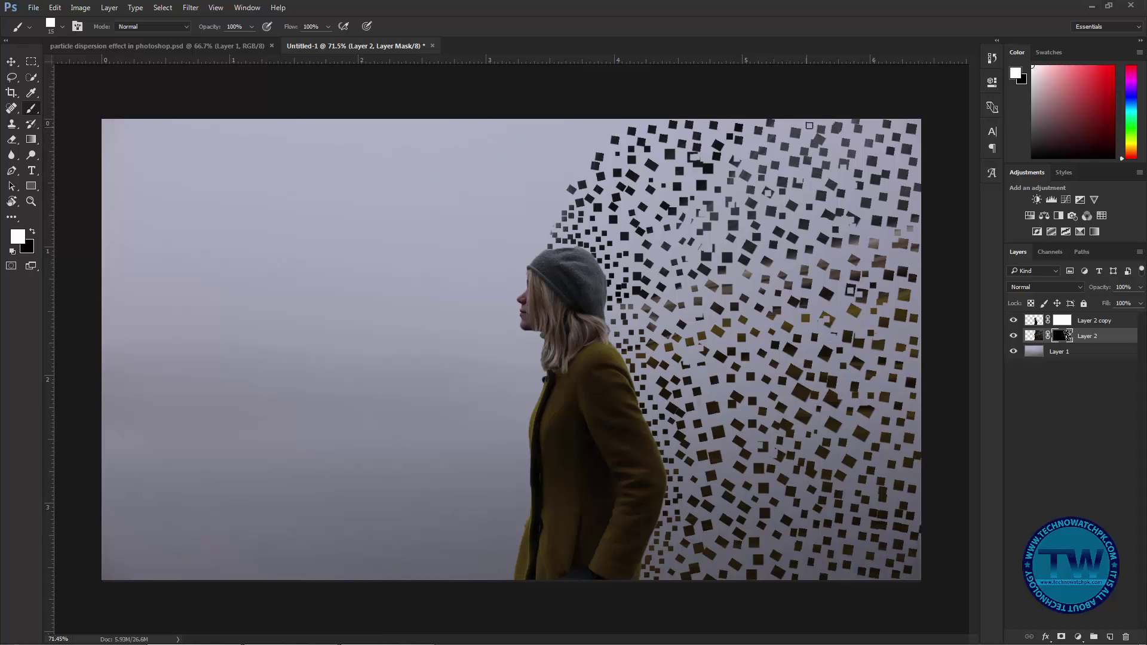
mouse_move(810, 126)
mouse_down()
mouse_move(730, 142)
mouse_move(754, 143)
mouse_up()
click(719, 237)
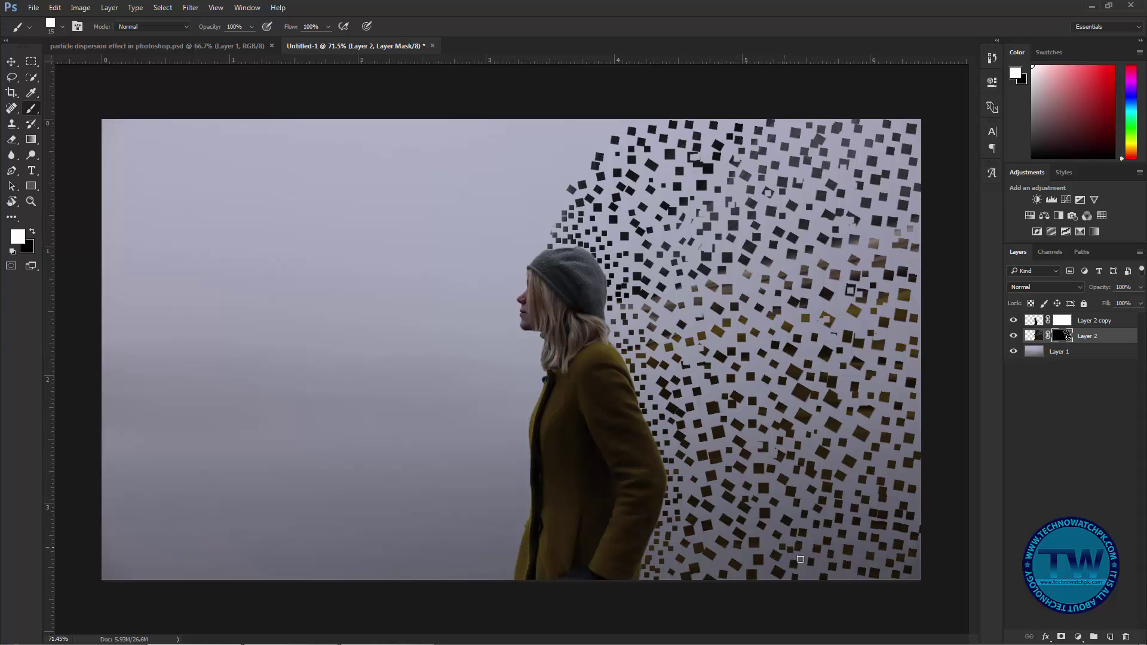
Step: Target Layer 2 copy's mask and paint black squares over the woman's edge along the hat, back, arm and lower coat
click(1061, 321)
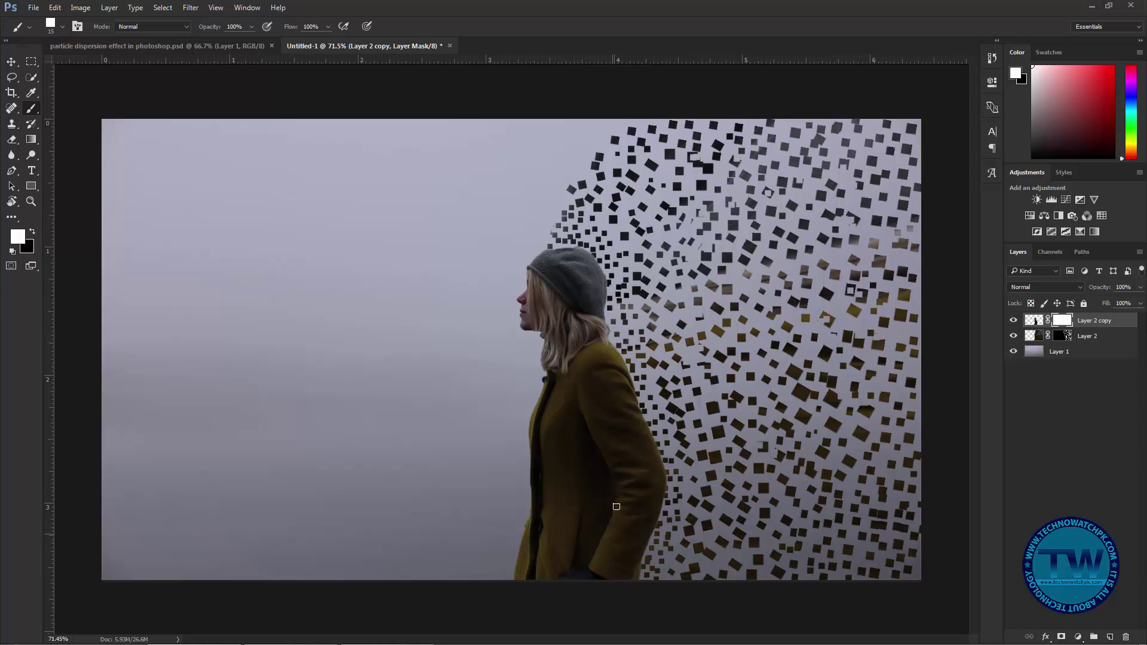
click(32, 231)
mouse_move(572, 261)
mouse_down()
mouse_move(578, 251)
mouse_move(597, 270)
mouse_move(587, 257)
mouse_move(588, 271)
mouse_up()
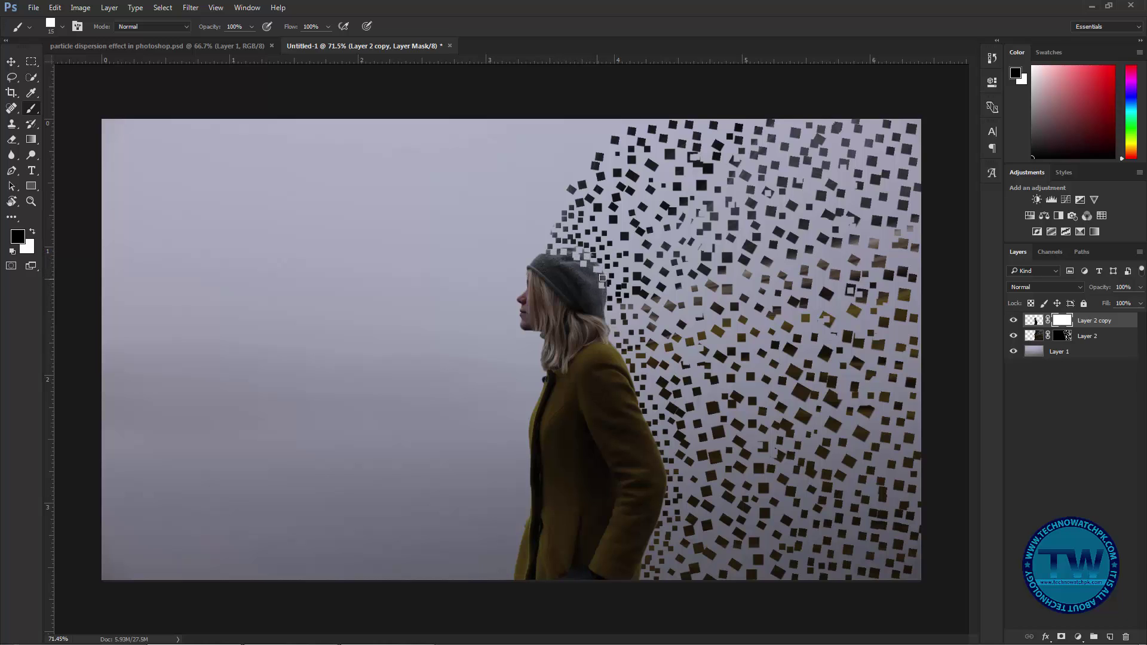
mouse_move(607, 298)
mouse_down()
mouse_move(604, 337)
mouse_move(660, 466)
mouse_move(660, 520)
mouse_move(622, 587)
mouse_move(567, 579)
mouse_move(629, 560)
mouse_move(626, 571)
mouse_move(654, 489)
mouse_up()
key(bracketleft)
key(bracketright)
key(bracketright)
key(bracketright)
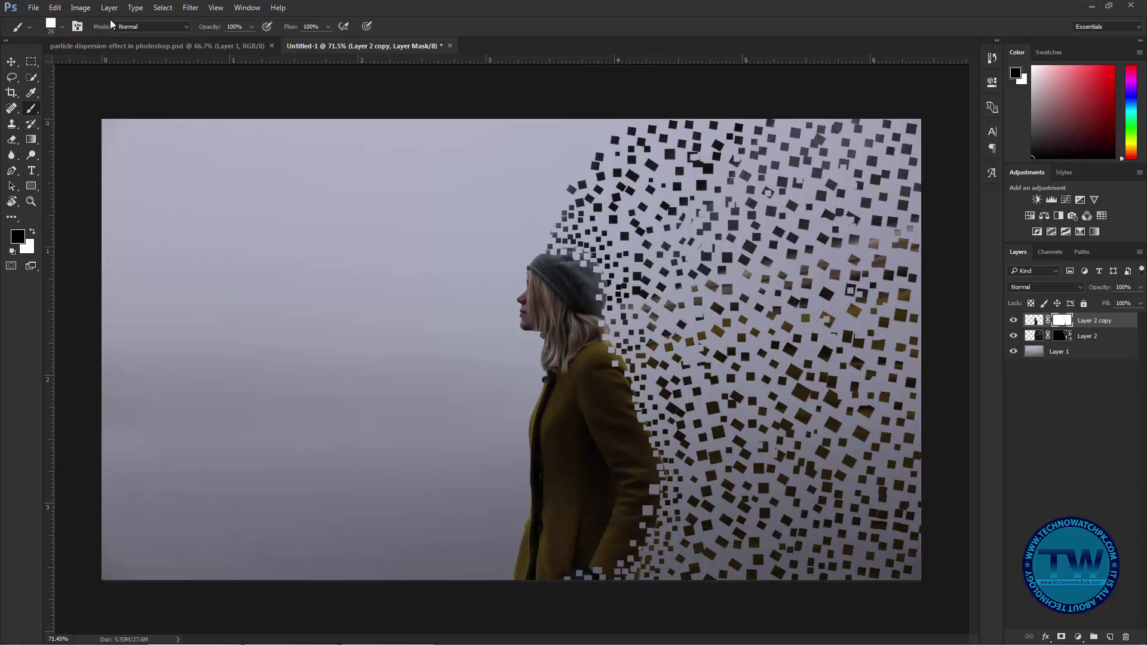
Step: Paint tilted black squares with a 25 px and smaller brush on Layer 2 copy's mask from the arm up the back and across the hat
click(60, 26)
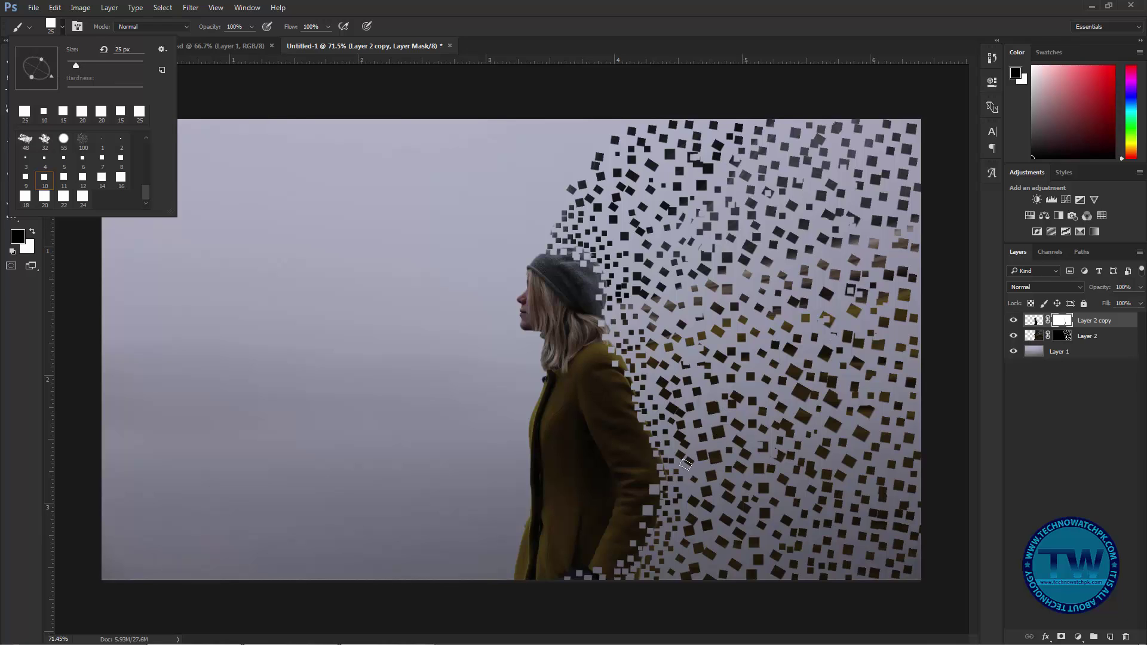
key(Escape)
mouse_move(648, 446)
mouse_down()
mouse_move(620, 359)
mouse_move(602, 346)
mouse_move(596, 276)
mouse_up()
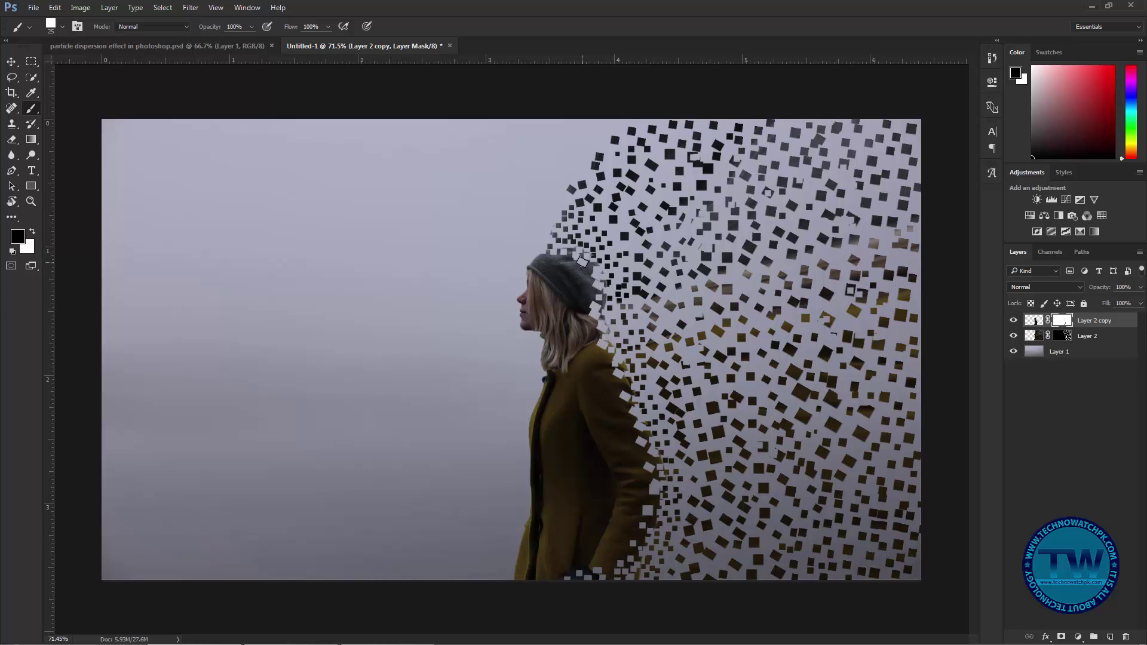
mouse_move(534, 255)
mouse_down()
mouse_move(566, 263)
mouse_move(591, 276)
mouse_up()
Step: Break up the hat, back and arm edge with 20 and 15 px black squares on Layer 2 copy's mask, and restore parts of the hat with white
click(30, 27)
click(27, 23)
click(20, 24)
click(18, 27)
click(61, 27)
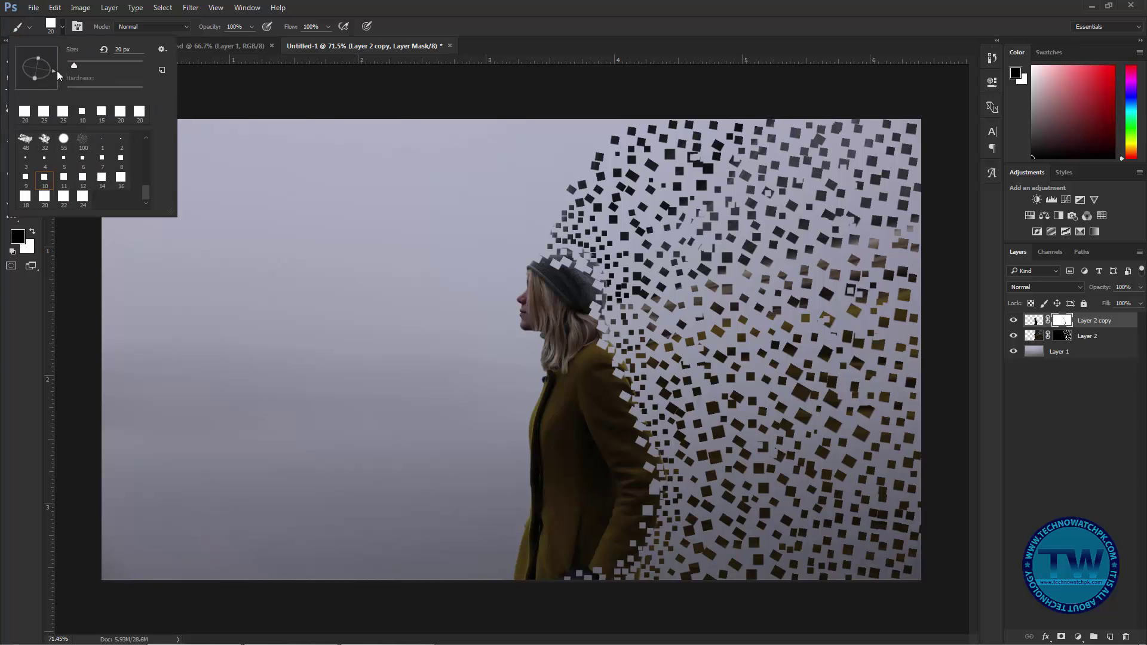
click(573, 283)
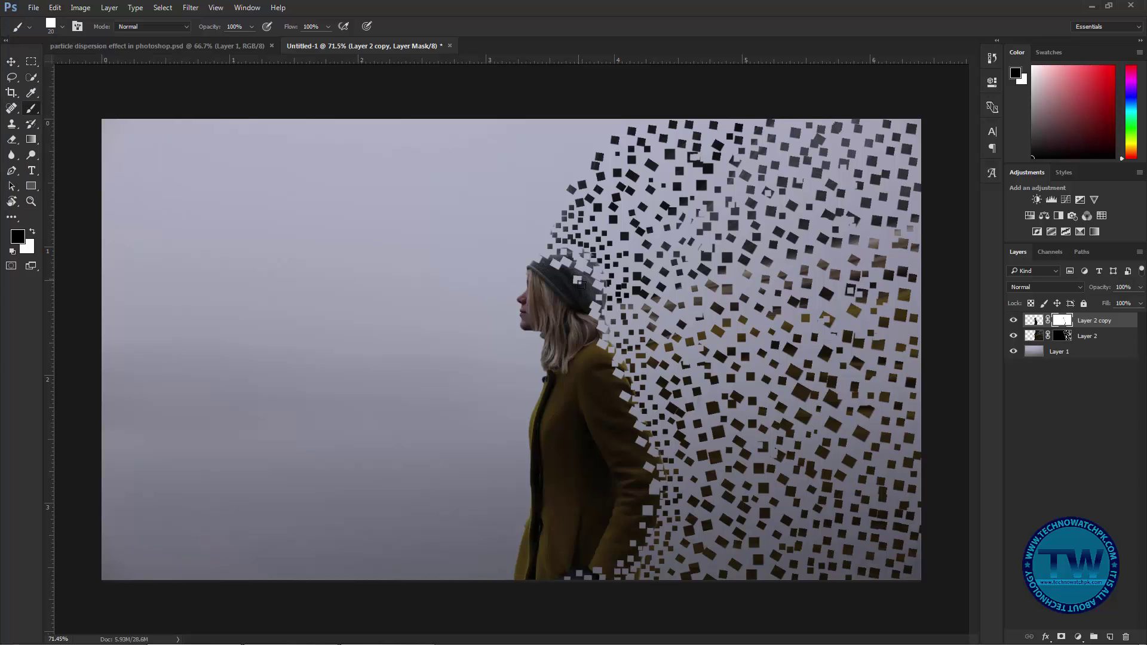
key(bracketleft)
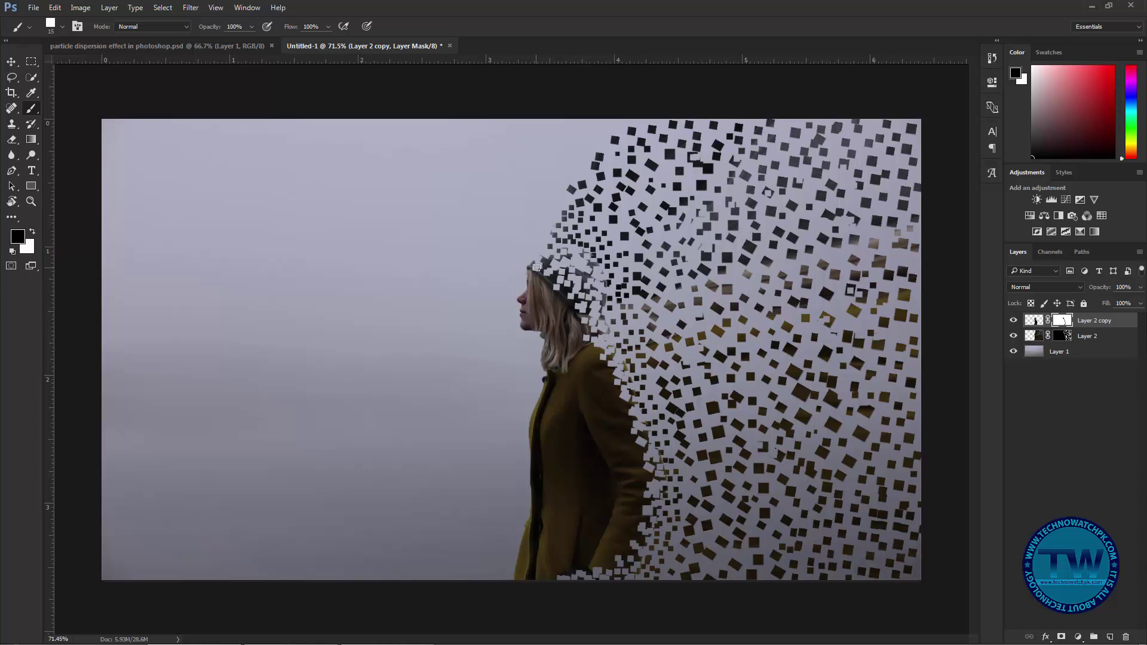
click(32, 233)
click(31, 229)
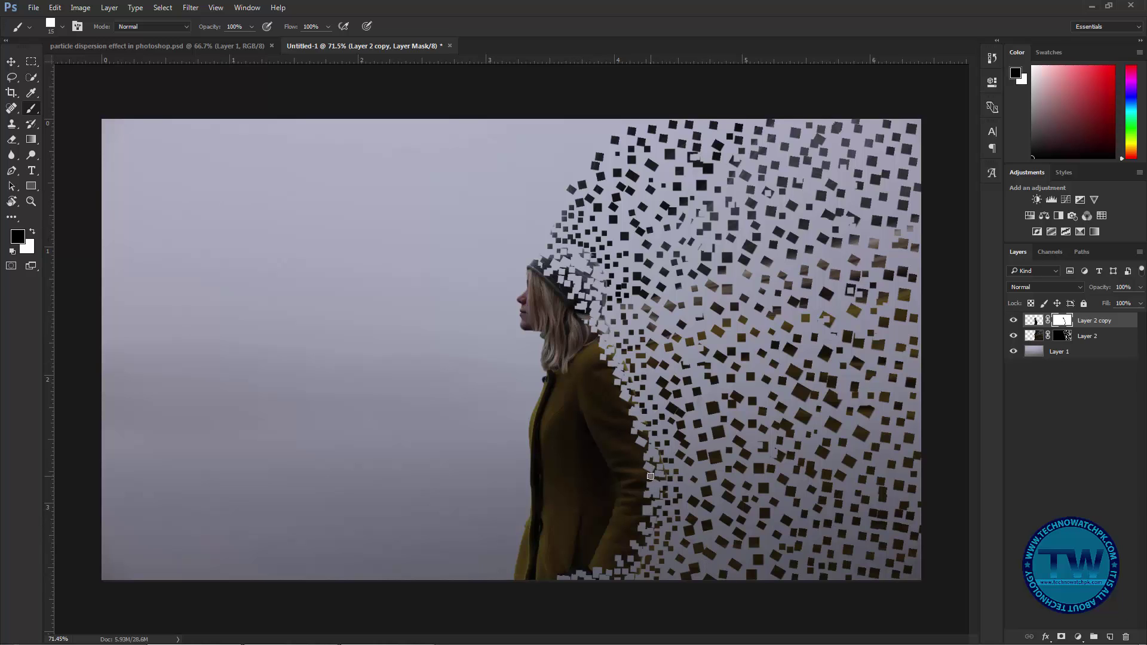